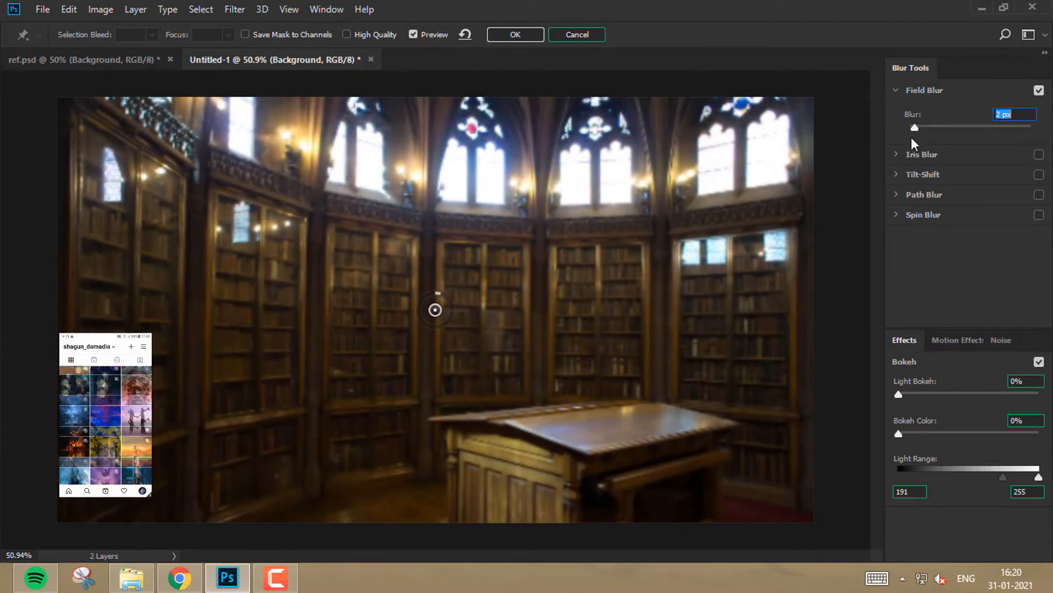
Apply the 2 px Field Blur to the library background
{"action": "key", "text": "Return"}
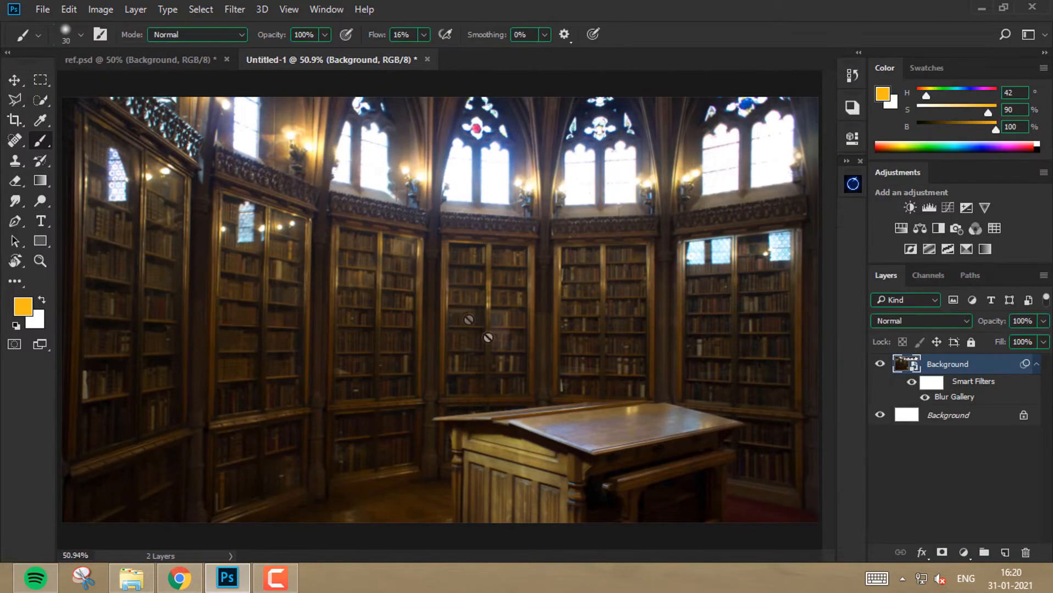
{"action": "key", "text": "ctrl+plus"}
{"action": "left_click_drag", "start_coordinate": [582, 252], "coordinate": [496, 262]}
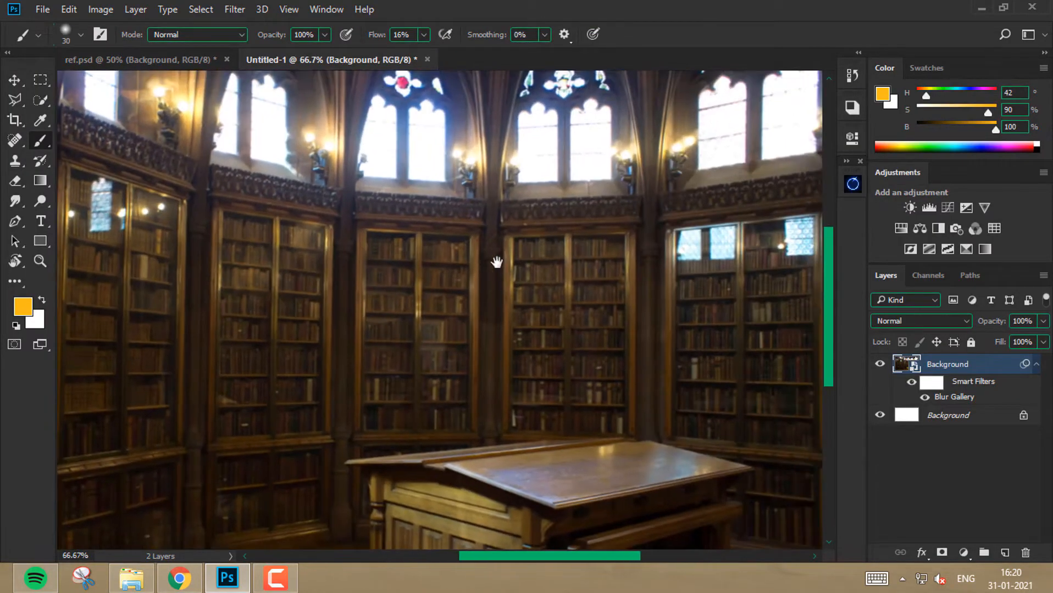
Add a Levels adjustment above the library image and darken it by lowering the white output level to 141
{"action": "left_click", "coordinate": [928, 208]}
{"action": "left_click_drag", "start_coordinate": [311, 322], "coordinate": [389, 307]}
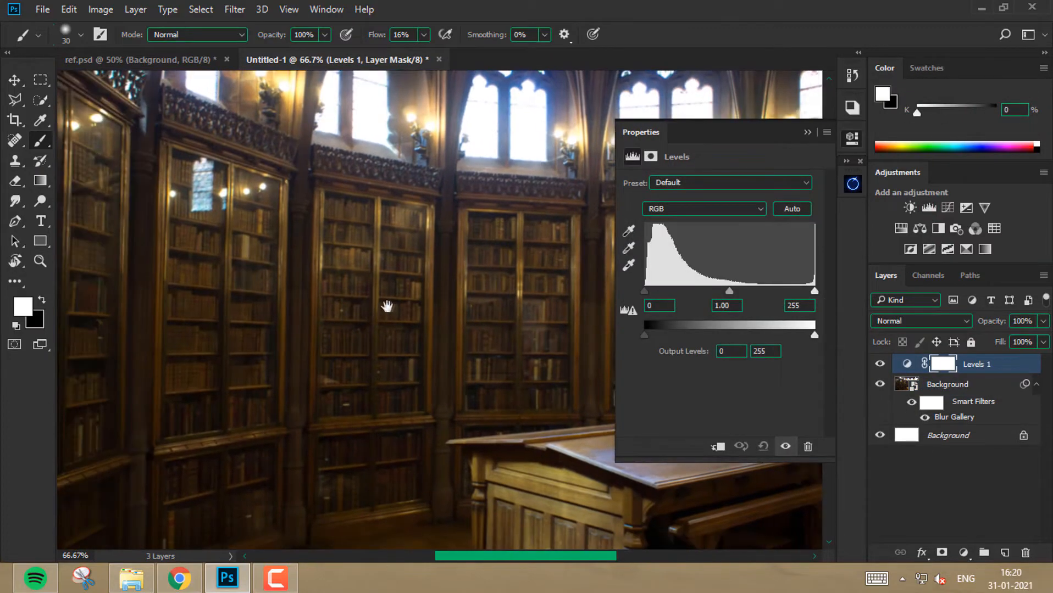
{"action": "key", "text": "ctrl+minus"}
{"action": "key", "text": "ctrl+minus"}
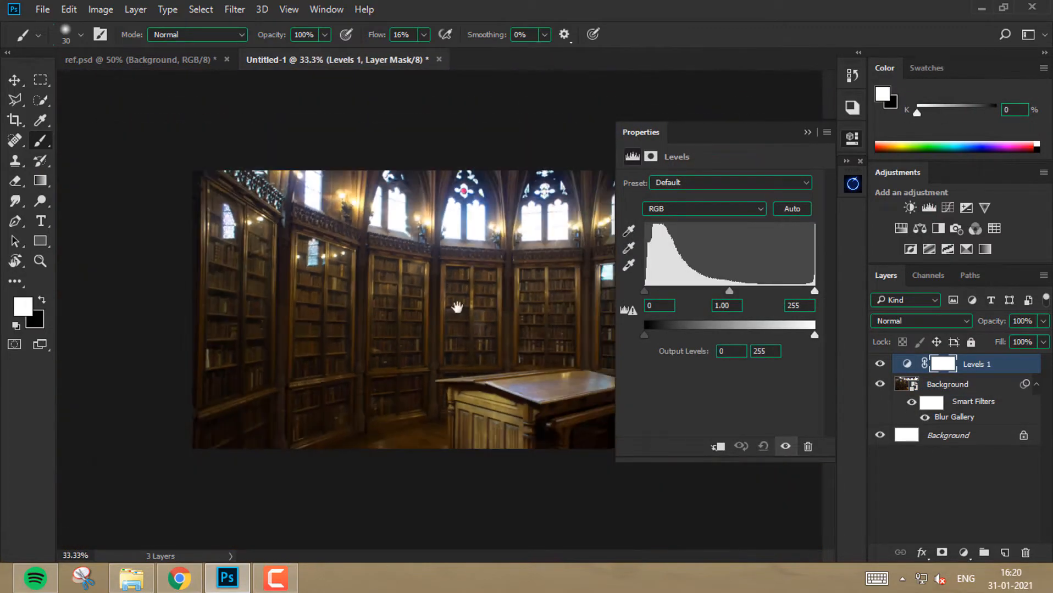
{"action": "left_click_drag", "start_coordinate": [815, 335], "coordinate": [773, 336]}
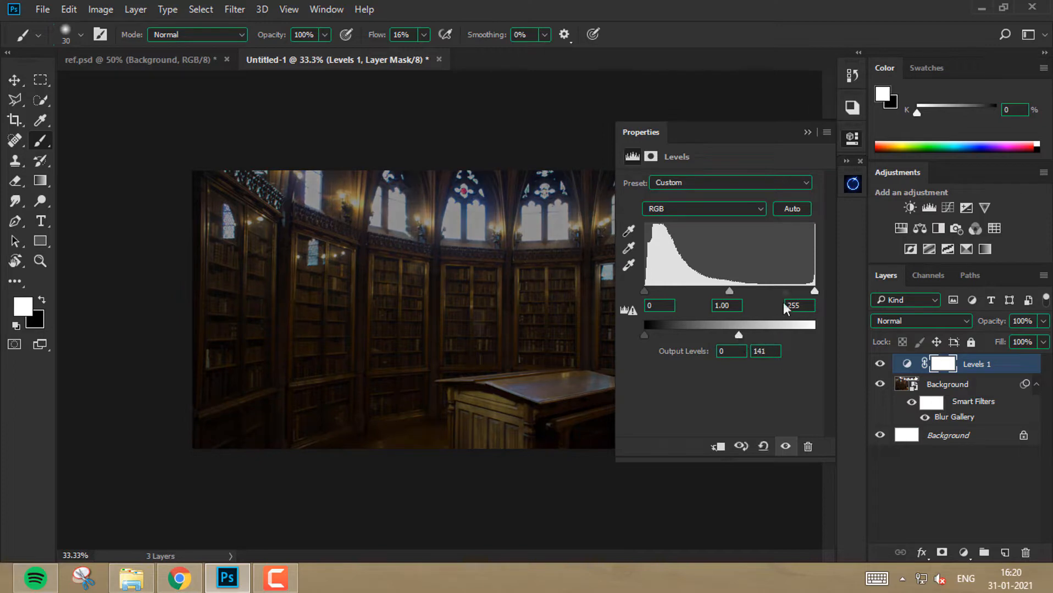
{"action": "left_click", "coordinate": [805, 134]}
{"action": "key", "text": "ctrl+plus"}
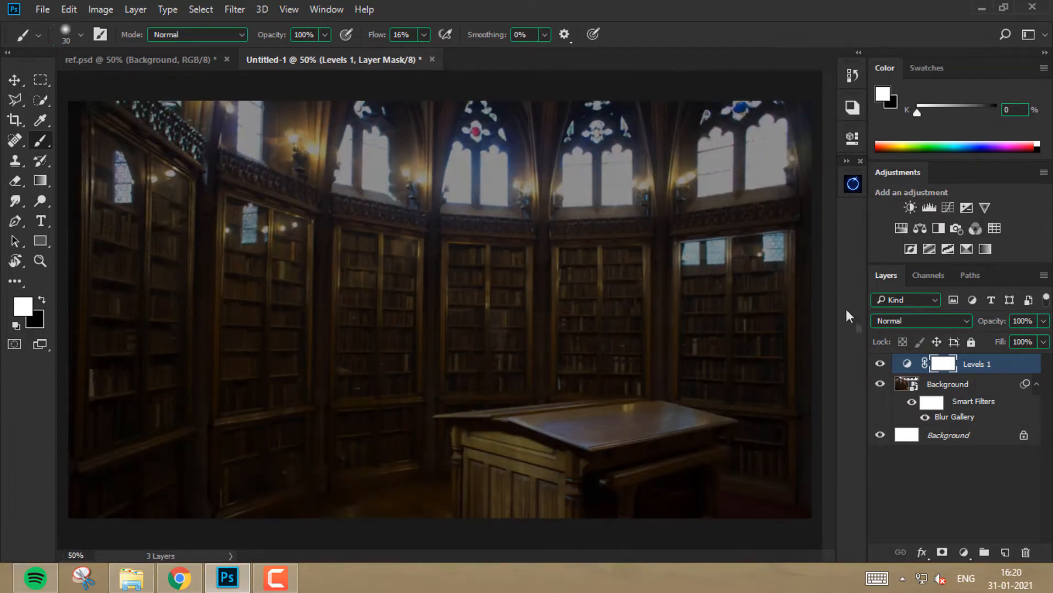
Paint black with a very large brush across the Levels mask to brighten the bookshelves and desk area again
{"action": "key", "text": "bracketright"}
{"action": "key", "text": "bracketright"}
{"action": "key", "text": "bracketright"}
{"action": "key", "text": "bracketright"}
{"action": "key", "text": "bracketright"}
{"action": "key", "text": "bracketright"}
{"action": "key", "text": "bracketright"}
{"action": "key", "text": "bracketright"}
{"action": "key", "text": "bracketright"}
{"action": "key", "text": "bracketright"}
{"action": "key", "text": "bracketright"}
{"action": "key", "text": "x"}
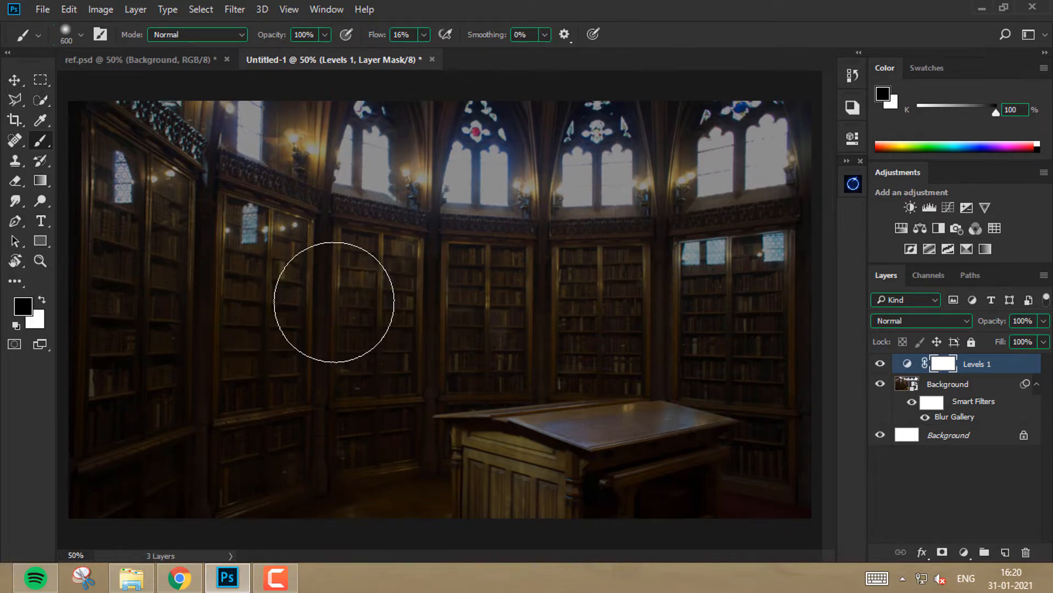
{"action": "key", "text": "bracketright"}
{"action": "mouse_move", "coordinate": [205, 474]}
{"action": "left_mouse_down"}
{"action": "mouse_move", "coordinate": [415, 308]}
{"action": "mouse_move", "coordinate": [662, 325]}
{"action": "mouse_move", "coordinate": [734, 487]}
{"action": "mouse_move", "coordinate": [747, 263]}
{"action": "left_mouse_up"}
Paint black on the Levels mask with a smaller brush over the lamps, windows and nearby shelf areas to restore their light
{"action": "key", "text": "bracketleft"}
{"action": "key", "text": "bracketleft"}
{"action": "key", "text": "bracketleft"}
{"action": "key", "text": "bracketleft"}
{"action": "key", "text": "bracketleft"}
{"action": "key", "text": "bracketleft"}
{"action": "key", "text": "bracketleft"}
{"action": "key", "text": "bracketleft"}
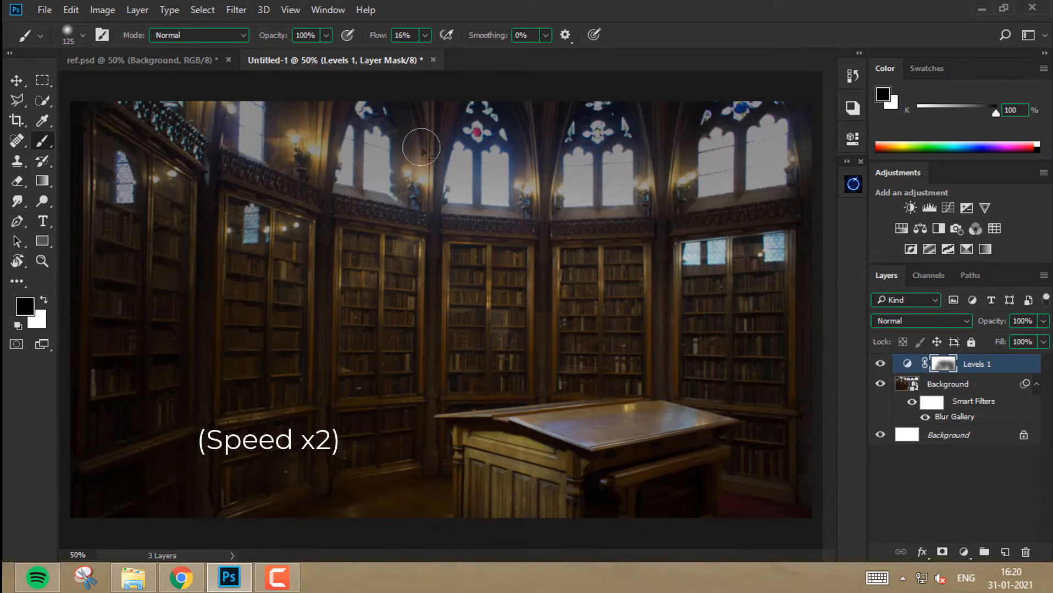
{"action": "key", "text": "ctrl+plus"}
{"action": "key", "text": "bracketleft"}
{"action": "mouse_move", "coordinate": [469, 113]}
{"action": "left_mouse_down"}
{"action": "mouse_move", "coordinate": [470, 216]}
{"action": "mouse_move", "coordinate": [510, 237]}
{"action": "left_mouse_up"}
{"action": "mouse_move", "coordinate": [358, 179]}
{"action": "left_mouse_down"}
{"action": "mouse_move", "coordinate": [362, 202]}
{"action": "mouse_move", "coordinate": [348, 213]}
{"action": "mouse_move", "coordinate": [410, 215]}
{"action": "left_mouse_up"}
{"action": "left_click_drag", "start_coordinate": [248, 200], "coordinate": [376, 270]}
{"action": "left_click_drag", "start_coordinate": [320, 209], "coordinate": [318, 255]}
{"action": "mouse_move", "coordinate": [763, 234]}
{"action": "left_mouse_down"}
{"action": "mouse_move", "coordinate": [395, 225]}
{"action": "mouse_move", "coordinate": [440, 273]}
{"action": "mouse_move", "coordinate": [368, 298]}
{"action": "mouse_move", "coordinate": [362, 289]}
{"action": "mouse_move", "coordinate": [434, 308]}
{"action": "left_mouse_up"}
Restore finer highlights around the windows and lamps with progressively smaller strokes on the Levels mask, and compare the result with the adjustment hidden
{"action": "key", "text": "bracketleft"}
{"action": "key", "text": "bracketleft"}
{"action": "mouse_move", "coordinate": [567, 235]}
{"action": "left_mouse_down"}
{"action": "mouse_move", "coordinate": [563, 282]}
{"action": "mouse_move", "coordinate": [629, 281]}
{"action": "left_mouse_up"}
{"action": "key", "text": "ctrl+plus"}
{"action": "key", "text": "bracketleft"}
{"action": "key", "text": "bracketleft"}
{"action": "mouse_move", "coordinate": [742, 233]}
{"action": "left_mouse_down"}
{"action": "mouse_move", "coordinate": [643, 234]}
{"action": "mouse_move", "coordinate": [606, 197]}
{"action": "left_mouse_up"}
{"action": "key", "text": "bracketleft"}
{"action": "key", "text": "bracketleft"}
{"action": "left_click_drag", "start_coordinate": [532, 286], "coordinate": [515, 241]}
{"action": "key", "text": "ctrl+minus"}
{"action": "key", "text": "ctrl+minus"}
{"action": "left_click", "coordinate": [880, 365]}
{"action": "left_click", "coordinate": [879, 365]}
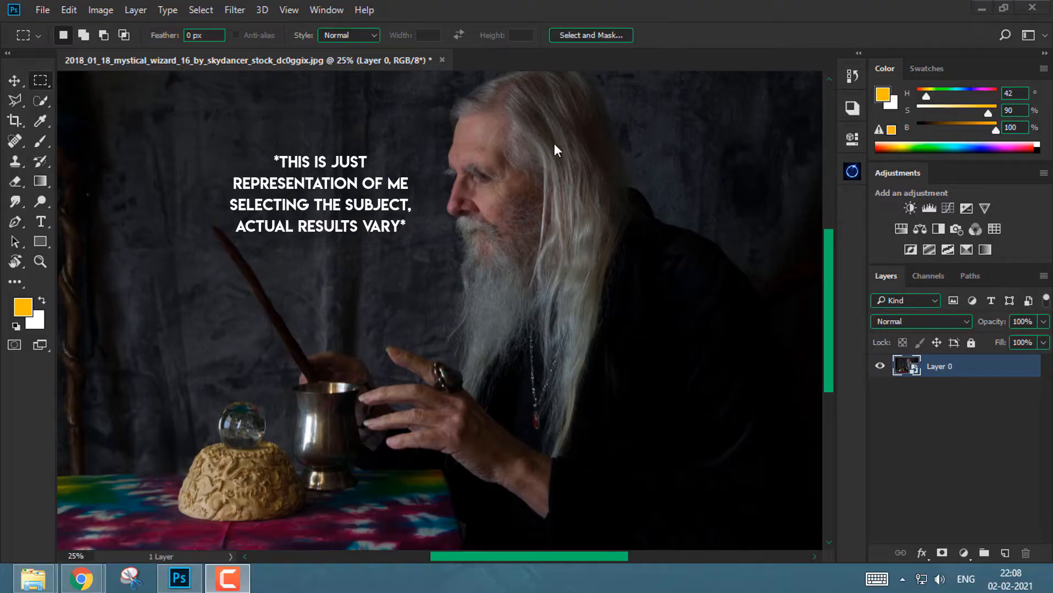
Start a Pen tool path at the wizard's front hairline and trace it along the top of his forehead hair
{"action": "left_click_drag", "start_coordinate": [519, 155], "coordinate": [518, 253]}
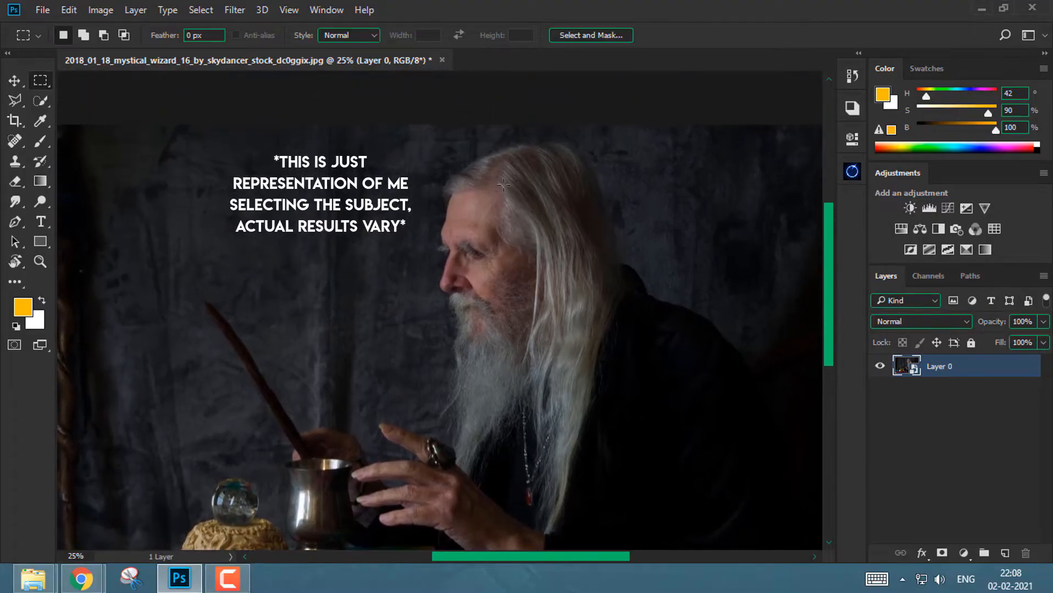
{"action": "key", "text": "p"}
{"action": "key", "text": "ctrl+plus"}
{"action": "key", "text": "ctrl+plus"}
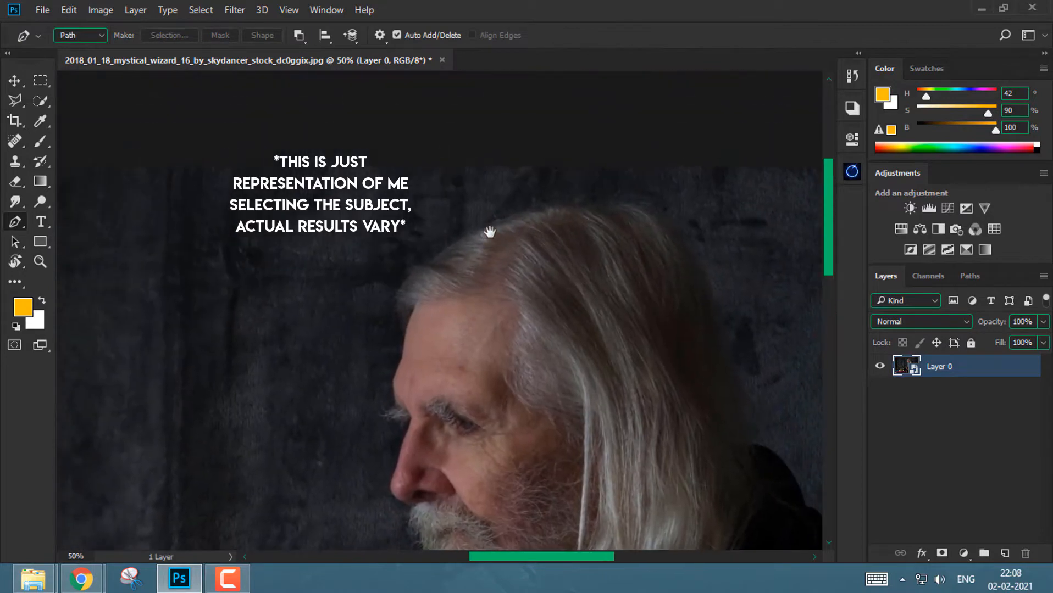
{"action": "left_click_drag", "start_coordinate": [489, 232], "coordinate": [453, 235]}
{"action": "key", "text": "m"}
{"action": "key", "text": "p"}
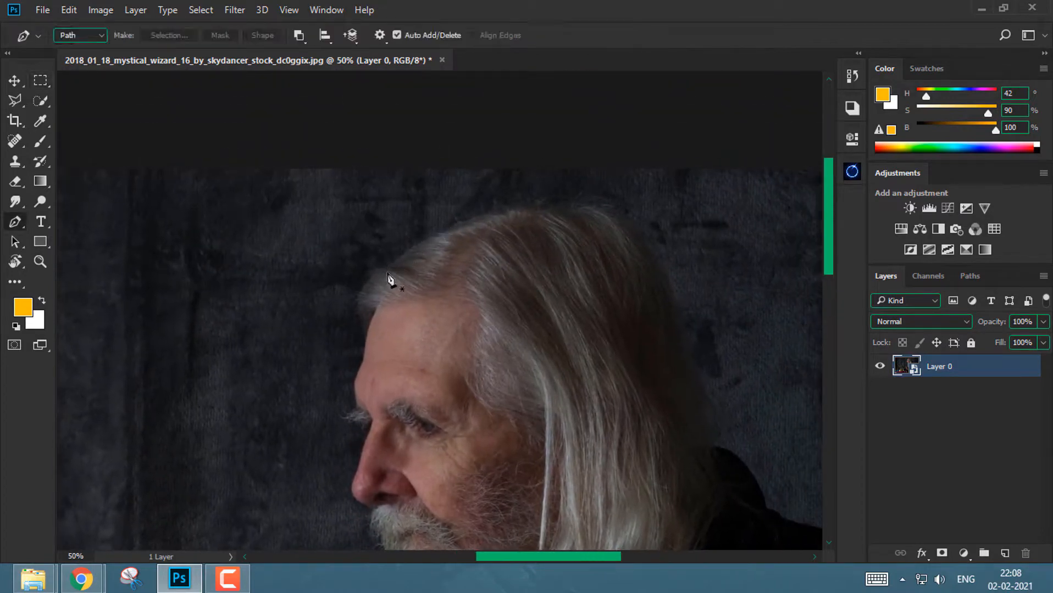
{"action": "left_click", "coordinate": [390, 267]}
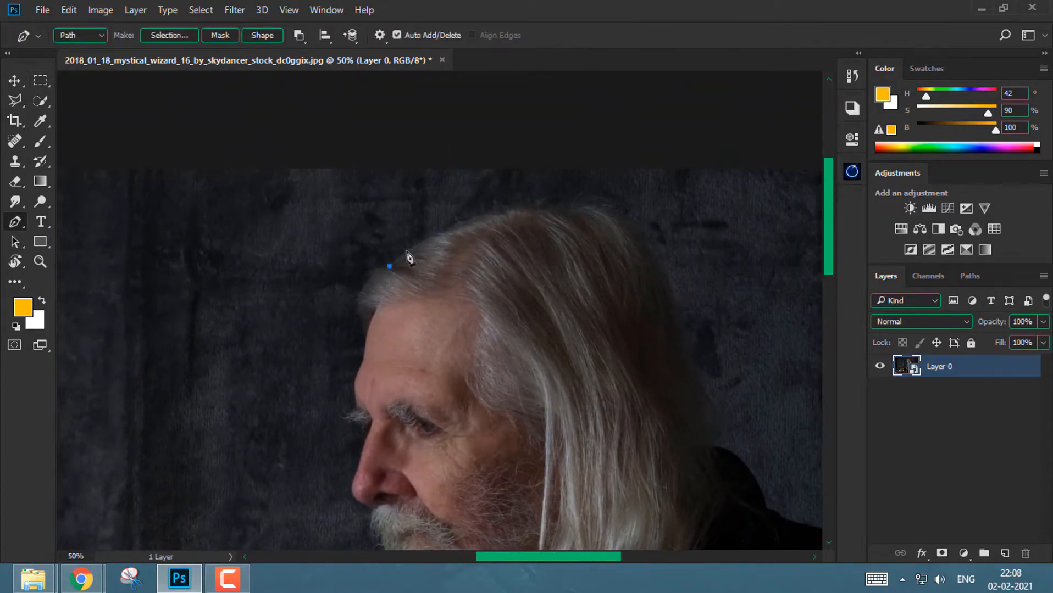
{"action": "scroll", "coordinate": [406, 252], "scroll_direction": "up", "scroll_amount": 2}
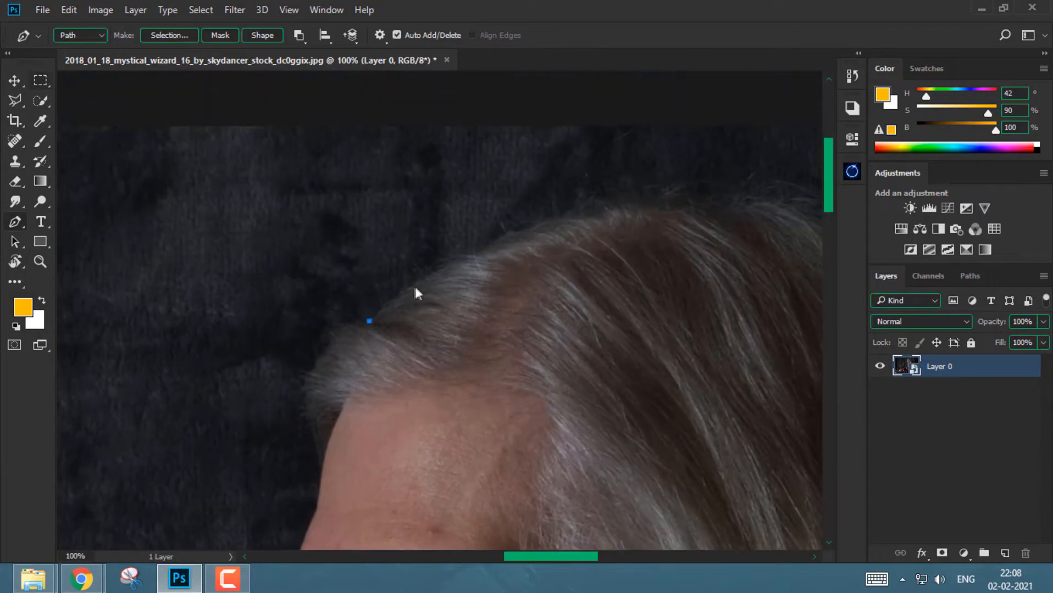
{"action": "key", "text": "m"}
{"action": "key", "text": "p"}
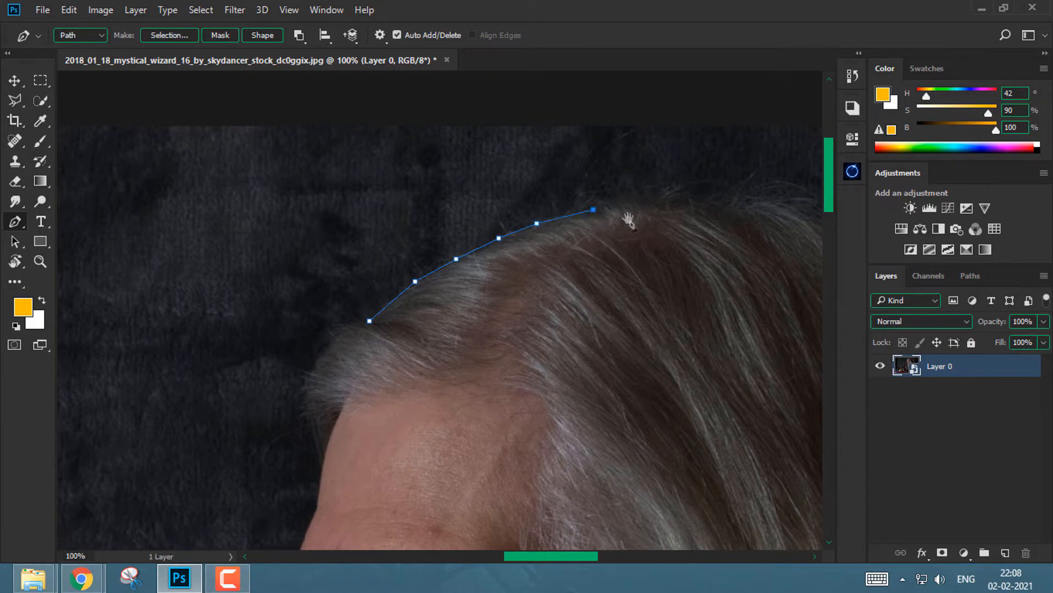
{"action": "left_click_drag", "start_coordinate": [628, 220], "coordinate": [540, 216]}
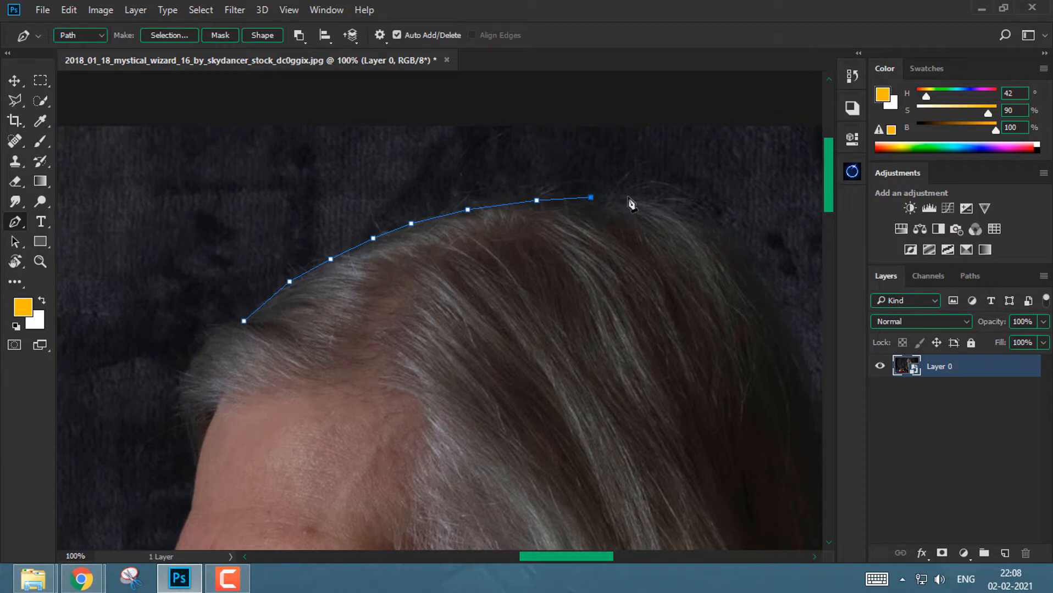
Extend the path over the crown and down the back of the wizard's hair to his dark collar
{"action": "left_click_drag", "start_coordinate": [713, 227], "coordinate": [605, 201]}
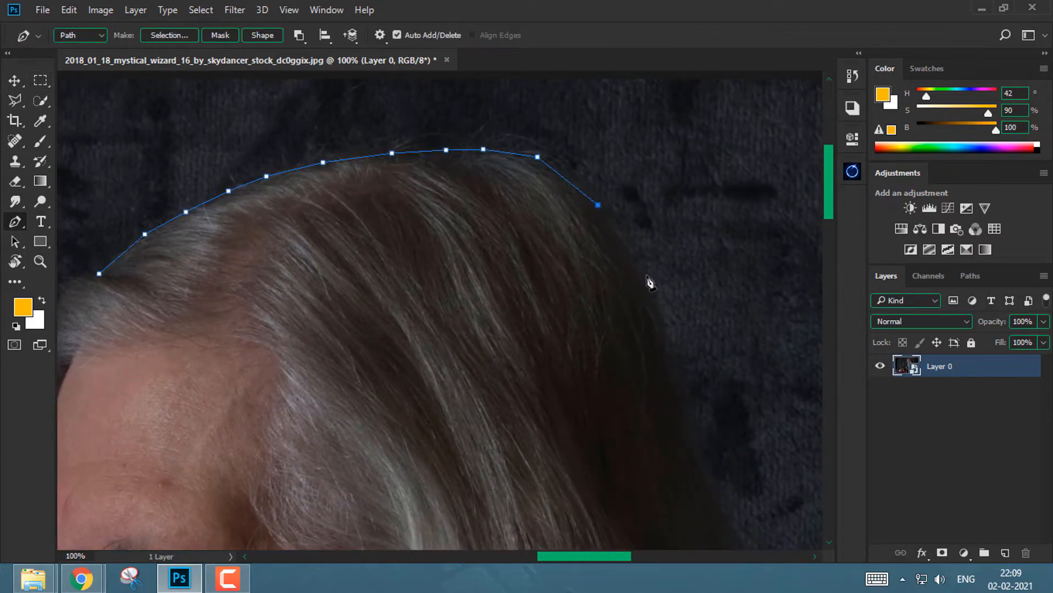
{"action": "left_click_drag", "start_coordinate": [641, 314], "coordinate": [540, 225]}
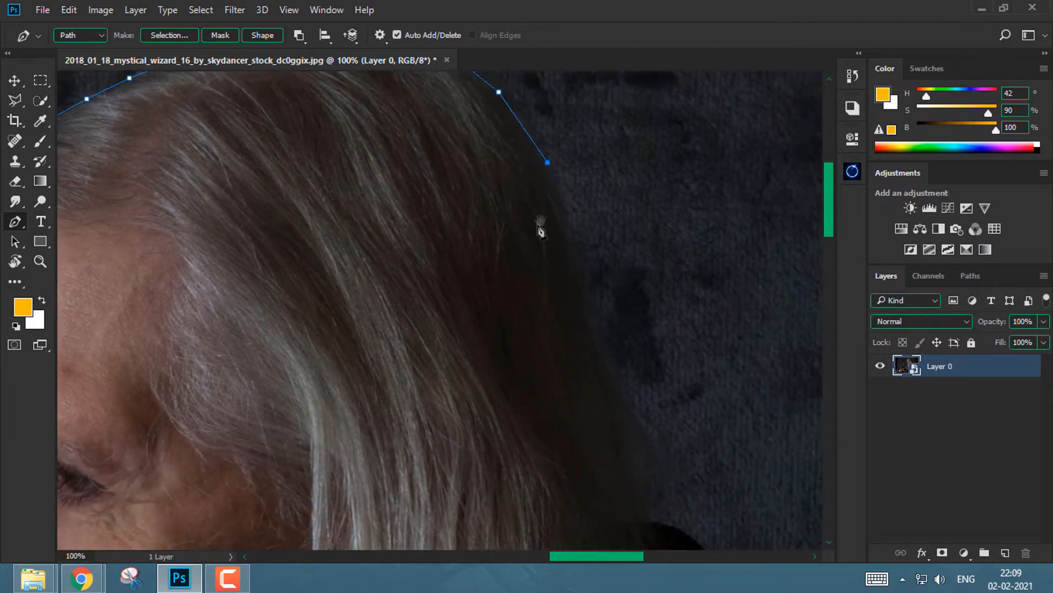
{"action": "left_click", "coordinate": [570, 230]}
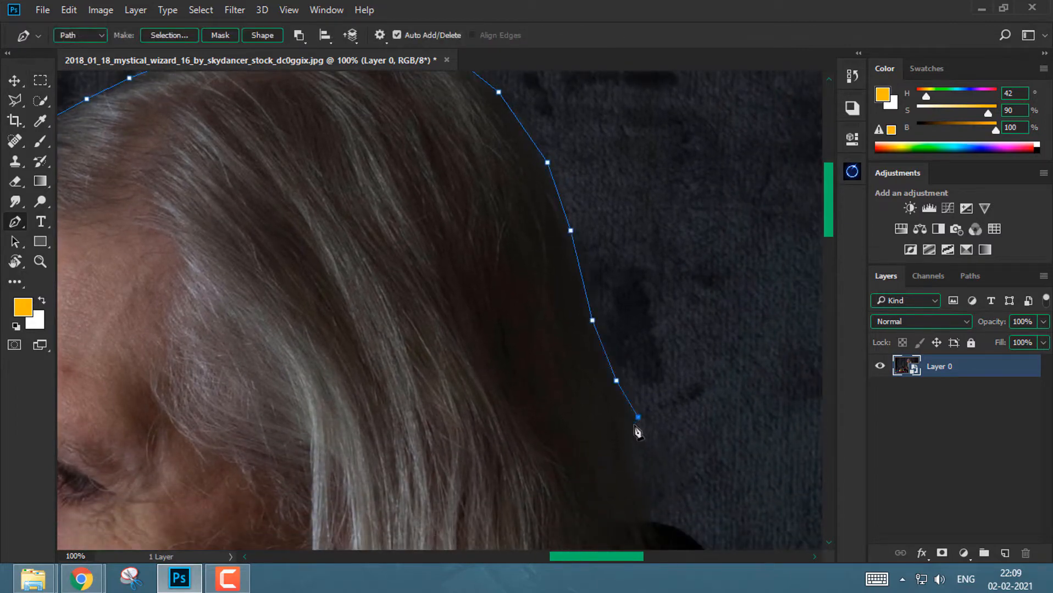
{"action": "left_click_drag", "start_coordinate": [534, 406], "coordinate": [495, 235]}
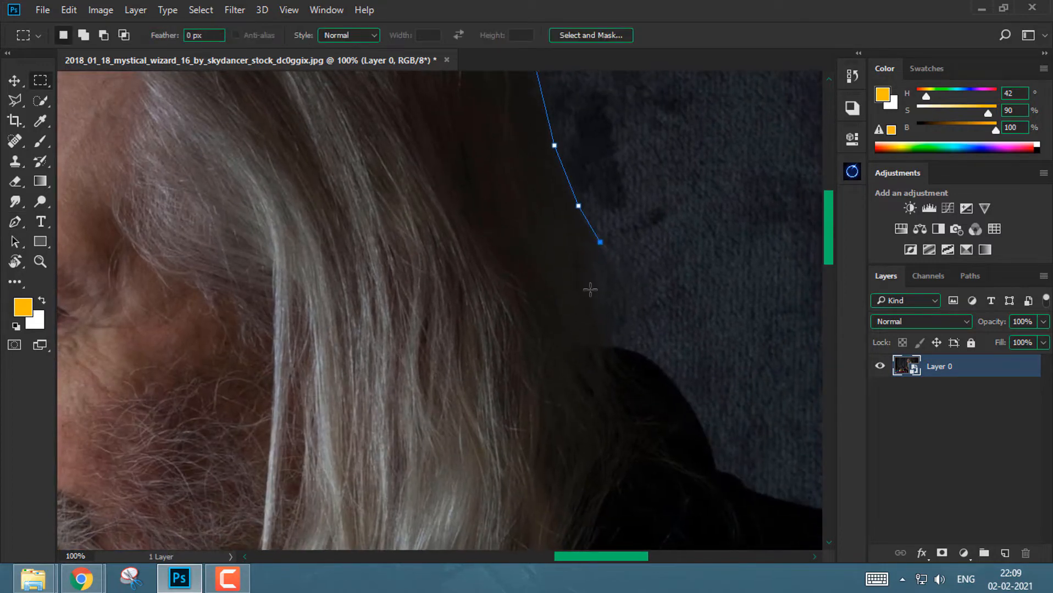
{"action": "left_click_drag", "start_coordinate": [608, 359], "coordinate": [538, 308]}
{"action": "key", "text": "m"}
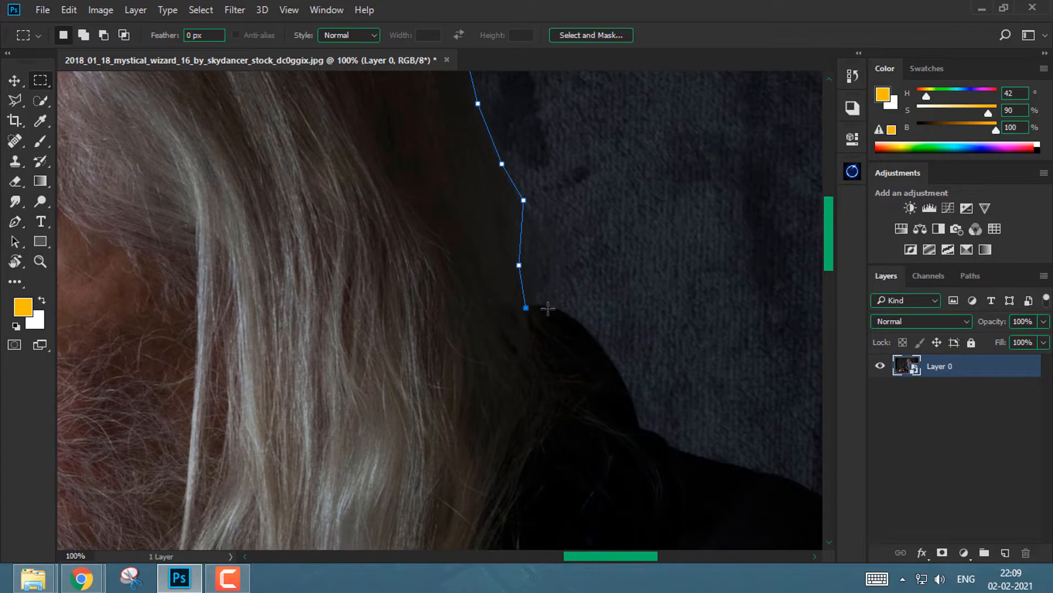
Trace the path around the dark collar hump behind the hair and onto the start of the shoulder
{"action": "key", "text": "ctrl+plus"}
{"action": "left_click_drag", "start_coordinate": [584, 304], "coordinate": [527, 308]}
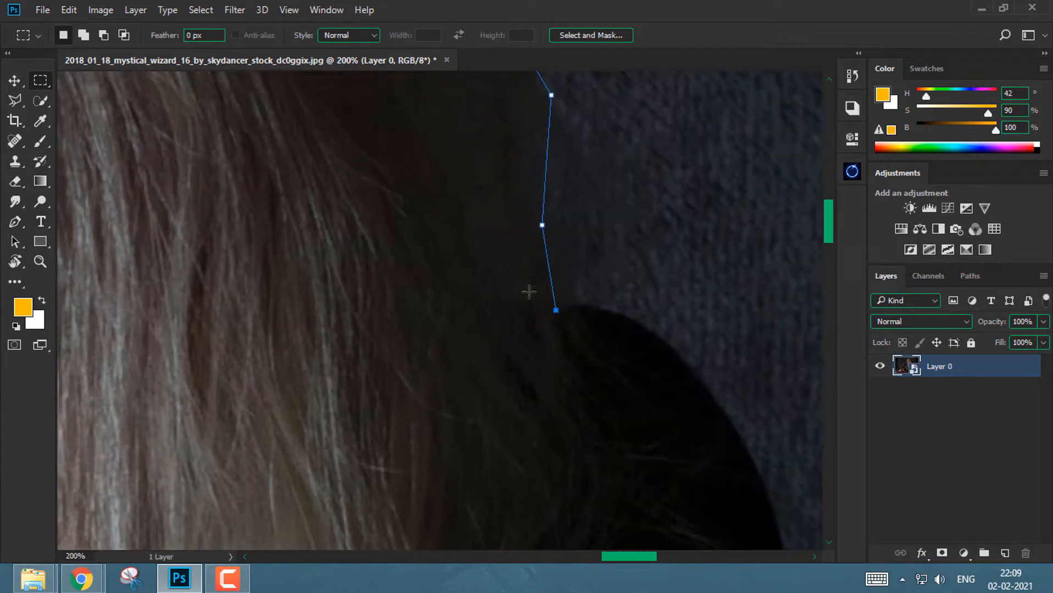
{"action": "key", "text": "p"}
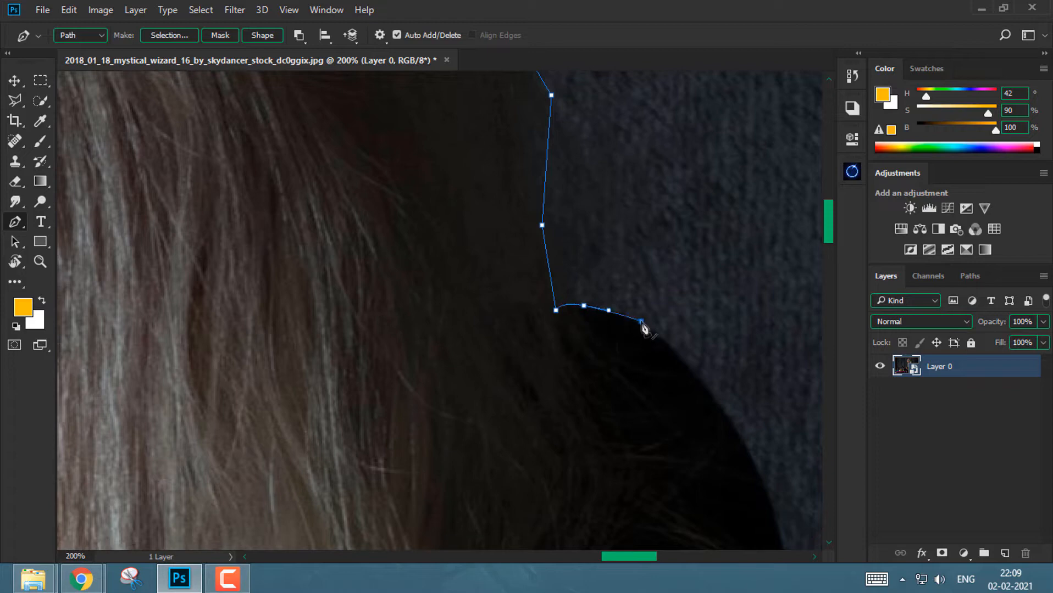
{"action": "left_click_drag", "start_coordinate": [681, 358], "coordinate": [552, 289]}
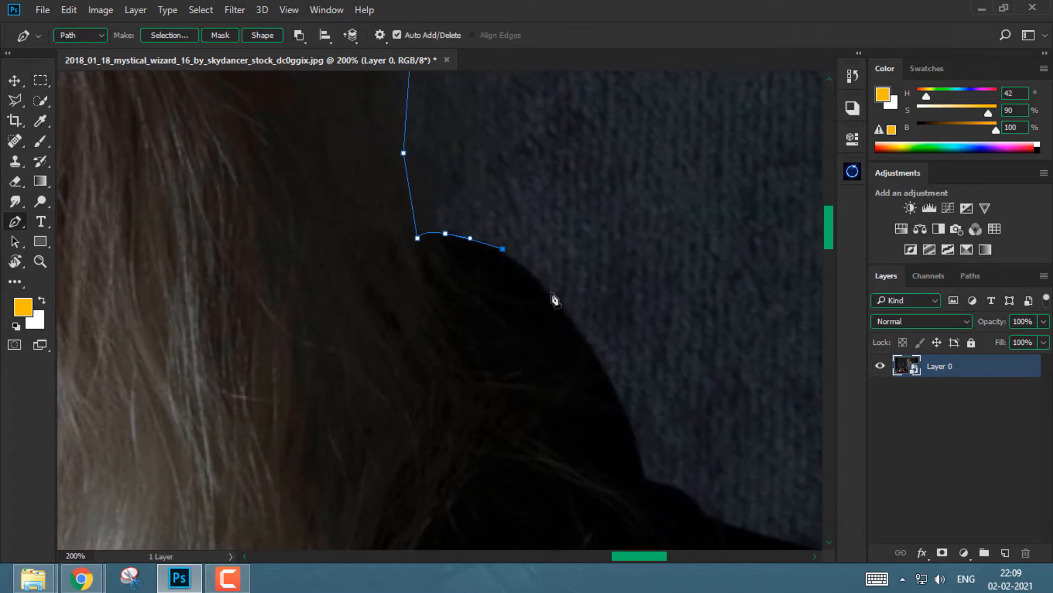
{"action": "left_click_drag", "start_coordinate": [637, 374], "coordinate": [604, 301]}
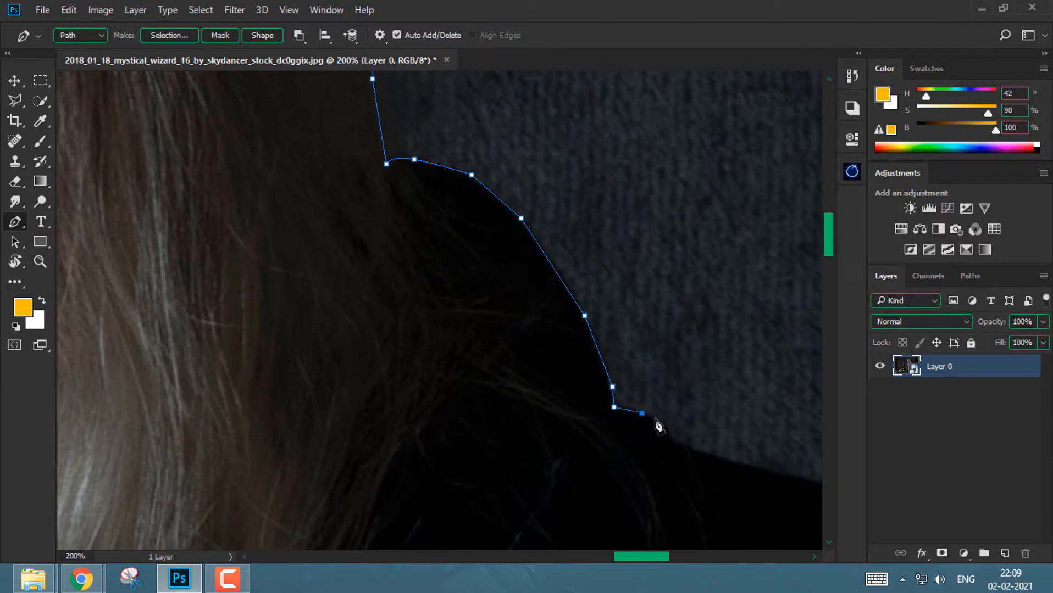
{"action": "left_click_drag", "start_coordinate": [680, 448], "coordinate": [474, 333]}
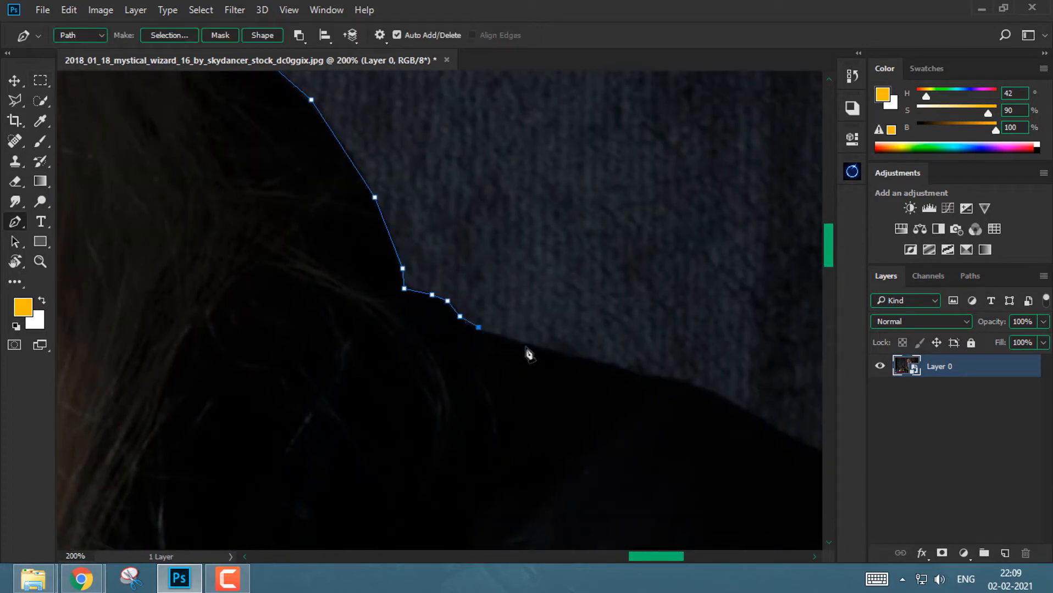
{"action": "left_click_drag", "start_coordinate": [577, 353], "coordinate": [475, 321]}
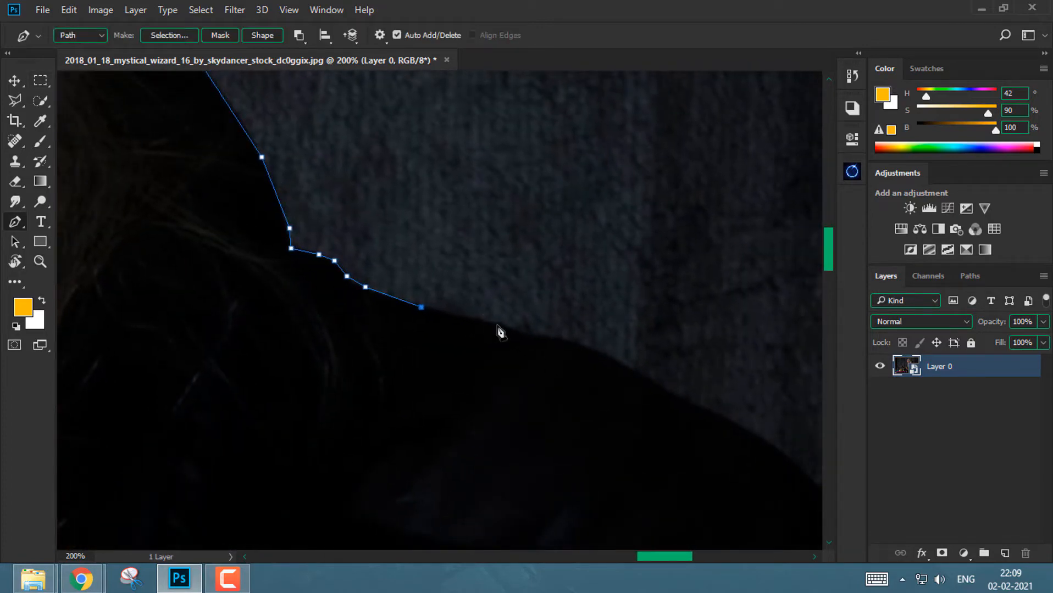
Continue the path down the sloping shoulder of the robe toward the curved rail behind it, redoing a misplaced anchor
{"action": "left_click", "coordinate": [516, 328]}
{"action": "left_click", "coordinate": [610, 353]}
{"action": "left_click_drag", "start_coordinate": [651, 376], "coordinate": [495, 314]}
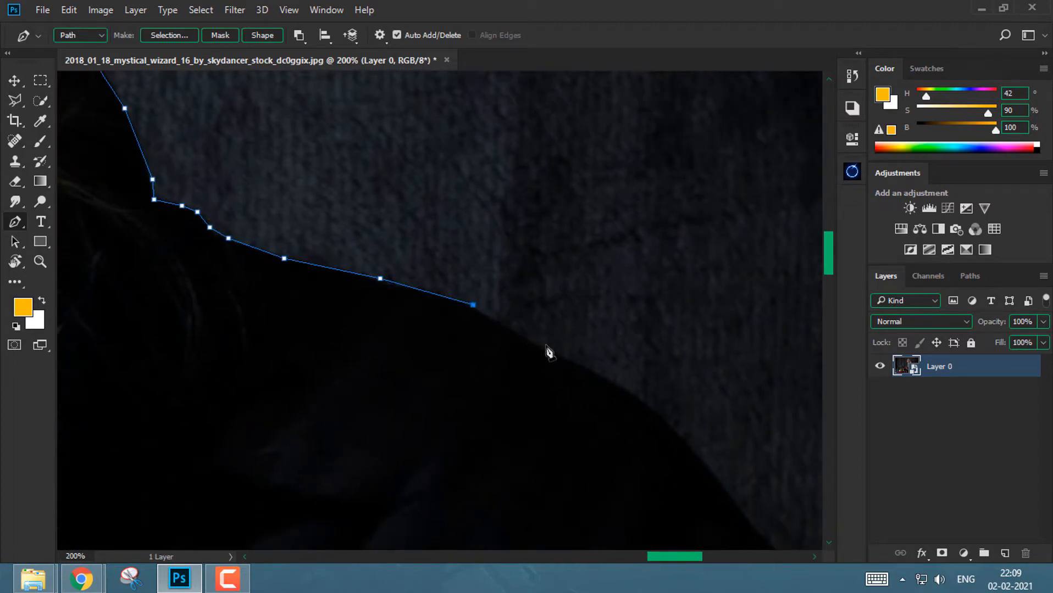
{"action": "left_click", "coordinate": [546, 346]}
{"action": "key", "text": "ctrl+plus"}
{"action": "left_click_drag", "start_coordinate": [625, 380], "coordinate": [515, 297]}
{"action": "key", "text": "ctrl+z"}
{"action": "left_click", "coordinate": [515, 298]}
{"action": "left_click", "coordinate": [535, 326]}
{"action": "key", "text": "ctrl+minus"}
{"action": "key", "text": "ctrl+minus"}
Trace the path around the curved rail behind the robe, out to the photo's edge and back
{"action": "left_click", "coordinate": [585, 441]}
{"action": "left_click", "coordinate": [598, 437]}
{"action": "left_click", "coordinate": [418, 305]}
{"action": "left_click", "coordinate": [473, 280]}
{"action": "left_click", "coordinate": [669, 232]}
{"action": "key", "text": "ctrl+minus"}
{"action": "key", "text": "ctrl+minus"}
{"action": "key", "text": "ctrl+minus"}
{"action": "left_click", "coordinate": [525, 176]}
{"action": "left_click", "coordinate": [469, 186]}
Run the path down the back of the robe and along the photo's bottom edge to the table's outer corner
{"action": "left_click", "coordinate": [432, 325]}
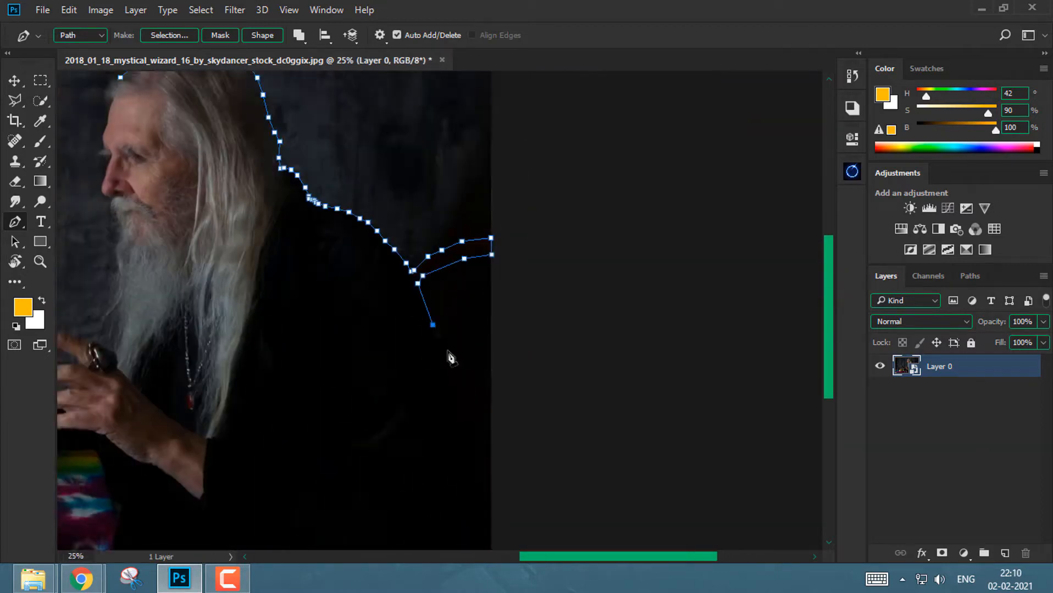
{"action": "key", "text": "ctrl+plus"}
{"action": "key", "text": "ctrl+plus"}
{"action": "key", "text": "ctrl+plus"}
{"action": "key", "text": "ctrl+z"}
{"action": "left_click", "coordinate": [403, 231]}
{"action": "key", "text": "ctrl+minus"}
{"action": "key", "text": "ctrl+minus"}
{"action": "key", "text": "ctrl+minus"}
{"action": "left_click", "coordinate": [174, 488]}
Trace the path along the tablecloth's upper edge and around the crystal ball and its carved stand
{"action": "left_click", "coordinate": [172, 432]}
{"action": "left_click", "coordinate": [183, 421]}
{"action": "left_click", "coordinate": [220, 419]}
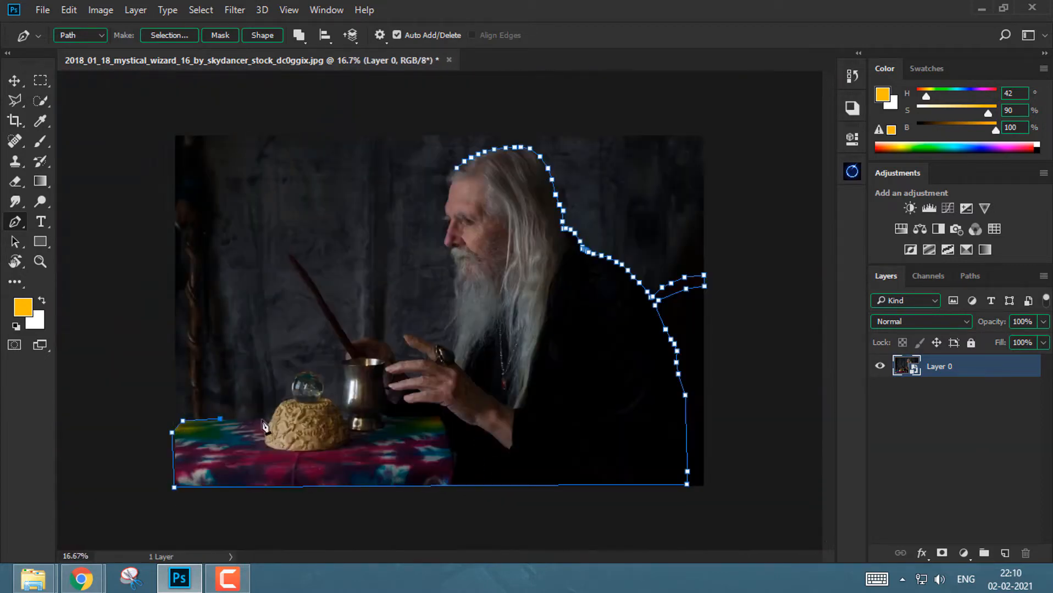
{"action": "left_click", "coordinate": [269, 418]}
{"action": "scroll", "coordinate": [268, 419], "scroll_direction": "up", "scroll_amount": 3}
{"action": "left_click", "coordinate": [343, 318]}
{"action": "left_click", "coordinate": [406, 263]}
{"action": "left_click", "coordinate": [404, 205]}
{"action": "left_click", "coordinate": [459, 179]}
{"action": "left_click", "coordinate": [497, 220]}
{"action": "left_click", "coordinate": [542, 286]}
Continue the path past the metal goblet and around both sides of the wand
{"action": "left_click", "coordinate": [549, 148]}
{"action": "left_click_drag", "start_coordinate": [498, 88], "coordinate": [524, 334]}
{"action": "left_click", "coordinate": [543, 281]}
{"action": "left_click_drag", "start_coordinate": [525, 233], "coordinate": [536, 256]}
{"action": "left_click", "coordinate": [498, 205]}
{"action": "left_click", "coordinate": [501, 162]}
{"action": "left_click", "coordinate": [539, 232]}
{"action": "left_click", "coordinate": [571, 278]}
Trace the path around the wizard's hands and fingers up to the lower beard
{"action": "left_click", "coordinate": [586, 306]}
{"action": "left_click", "coordinate": [631, 302]}
{"action": "left_click_drag", "start_coordinate": [706, 326], "coordinate": [553, 213]}
{"action": "left_click", "coordinate": [597, 189]}
{"action": "left_click", "coordinate": [620, 183]}
{"action": "left_click_drag", "start_coordinate": [716, 182], "coordinate": [642, 241]}
{"action": "left_click", "coordinate": [682, 248]}
Trace the path up the beard, nose and forehead and close it at the front hairline
{"action": "left_click_drag", "start_coordinate": [681, 189], "coordinate": [649, 437]}
{"action": "left_click", "coordinate": [646, 358]}
{"action": "left_click", "coordinate": [612, 214]}
{"action": "left_click", "coordinate": [625, 221]}
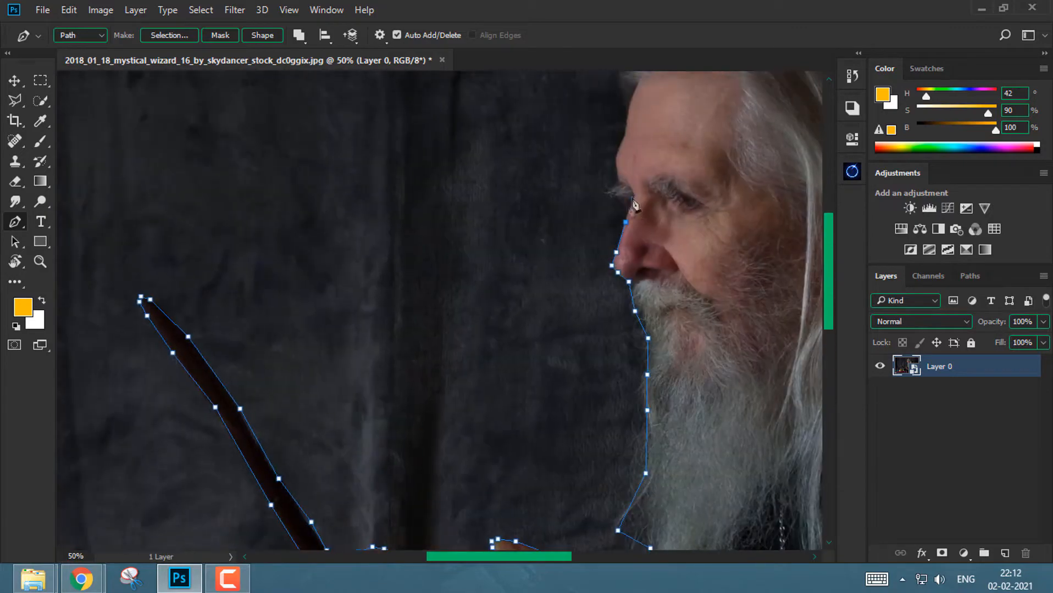
{"action": "left_click", "coordinate": [632, 199]}
{"action": "left_click_drag", "start_coordinate": [617, 175], "coordinate": [617, 222]}
{"action": "left_click", "coordinate": [621, 166]}
{"action": "left_click_drag", "start_coordinate": [653, 104], "coordinate": [642, 145]}
Convert the closed path into a selection and add it as a layer mask on Layer 0
{"action": "key", "text": "ctrl+minus"}
{"action": "key", "text": "ctrl+minus"}
{"action": "key", "text": "ctrl+minus"}
{"action": "right_click", "coordinate": [594, 144]}
{"action": "left_click", "coordinate": [613, 196]}
{"action": "left_click", "coordinate": [615, 159]}
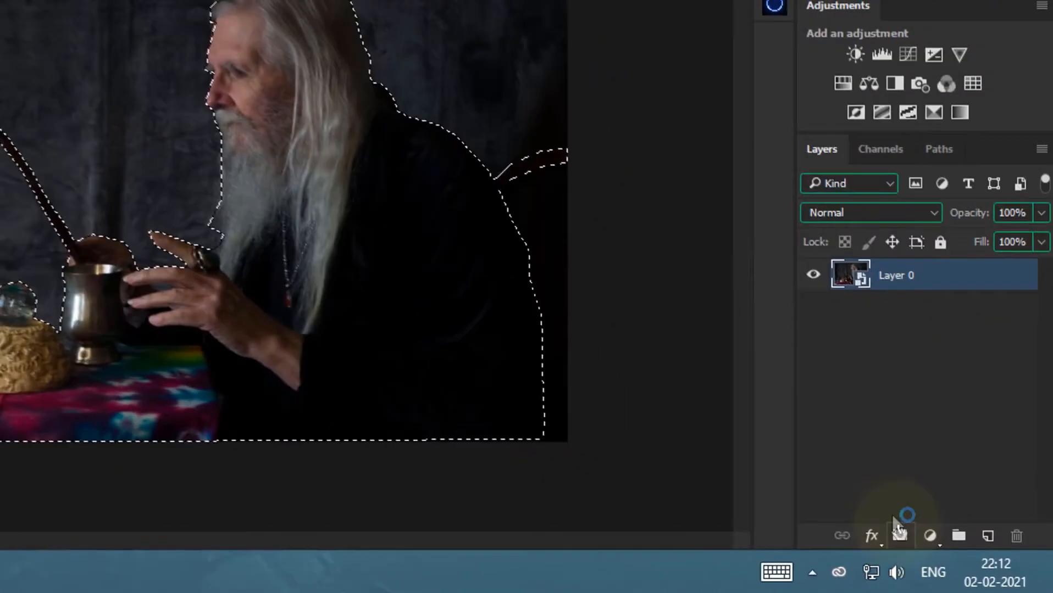
{"action": "left_click", "coordinate": [899, 533]}
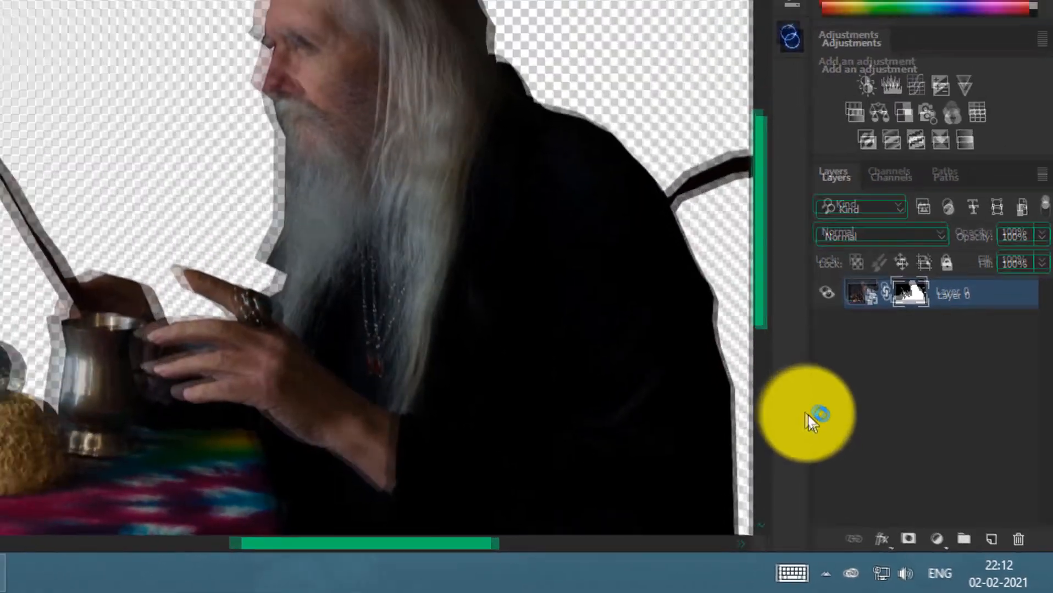
Paint black on the Layer 0 mask with the Brush at size 150 to hide the chair piece behind the wizard's back
{"action": "key", "text": "ctrl+plus"}
{"action": "left_click_drag", "start_coordinate": [520, 355], "coordinate": [442, 371]}
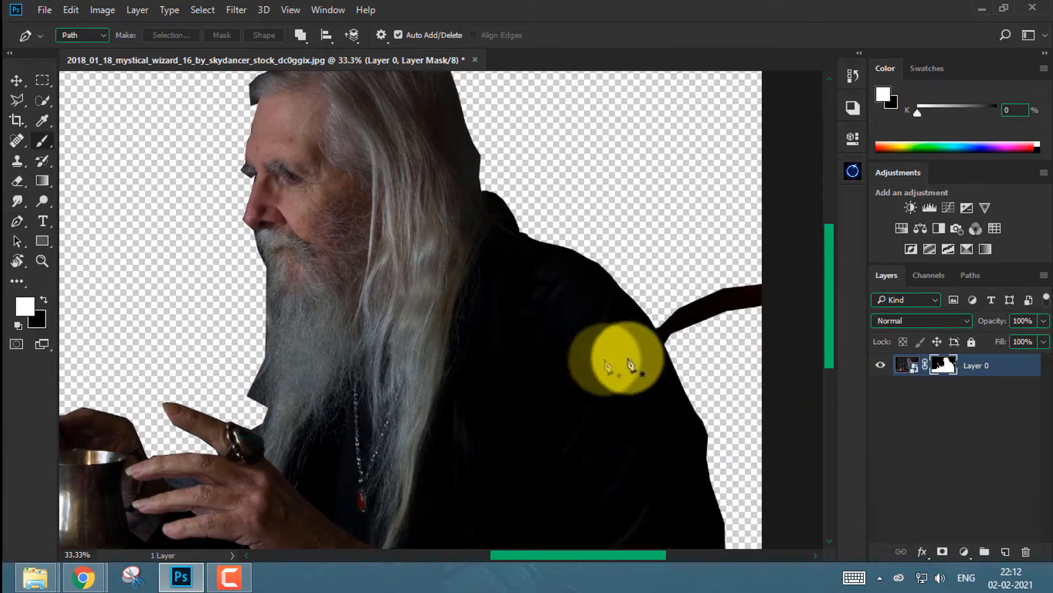
{"action": "key", "text": "b"}
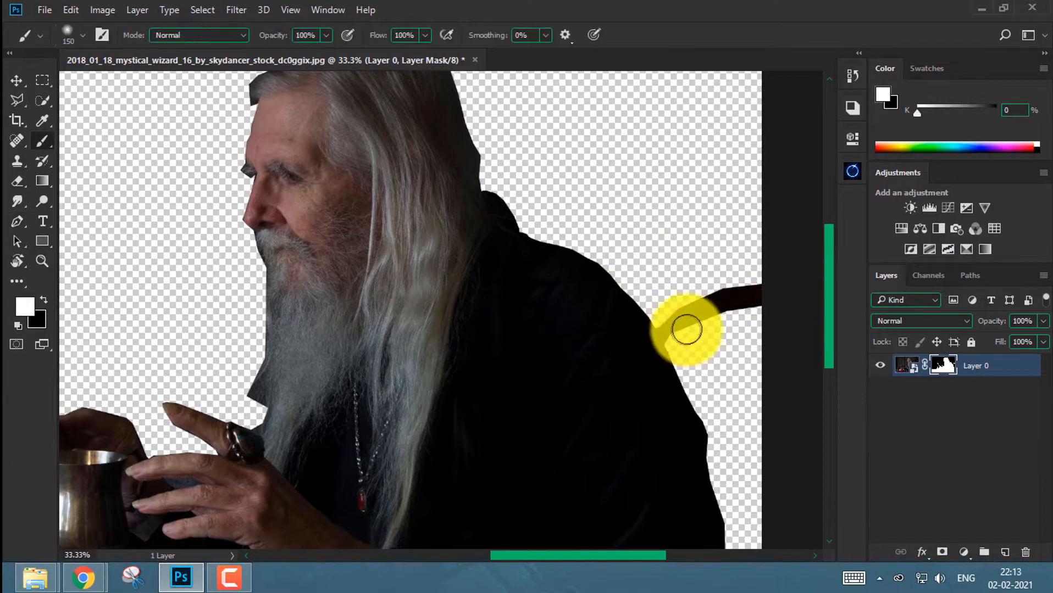
{"action": "key", "text": "x"}
{"action": "right_click", "coordinate": [697, 328]}
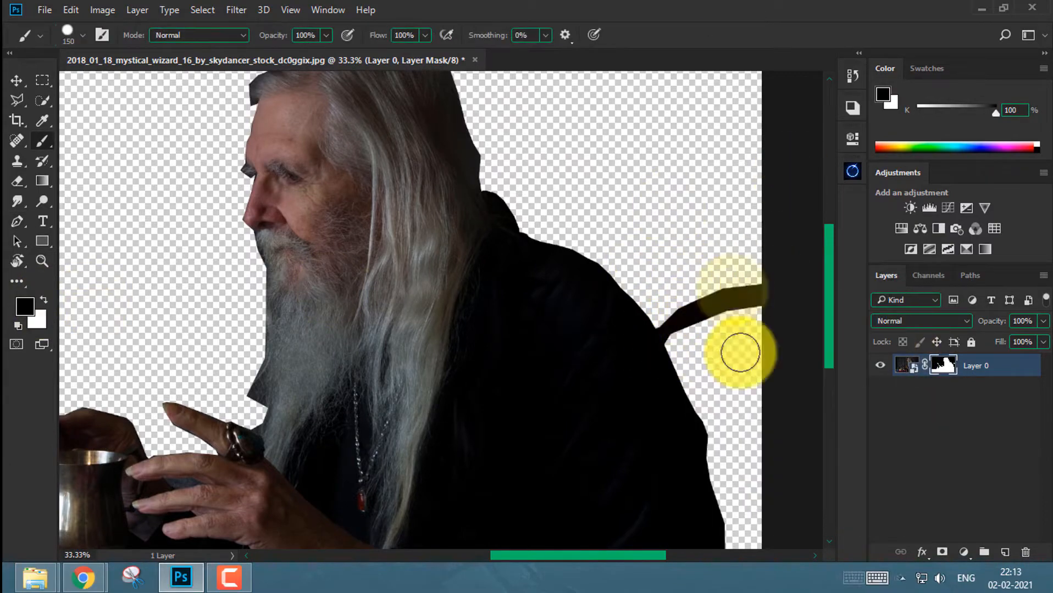
{"action": "mouse_move", "coordinate": [734, 297]}
{"action": "left_mouse_down"}
{"action": "mouse_move", "coordinate": [685, 304]}
{"action": "mouse_move", "coordinate": [681, 334]}
{"action": "left_mouse_up"}
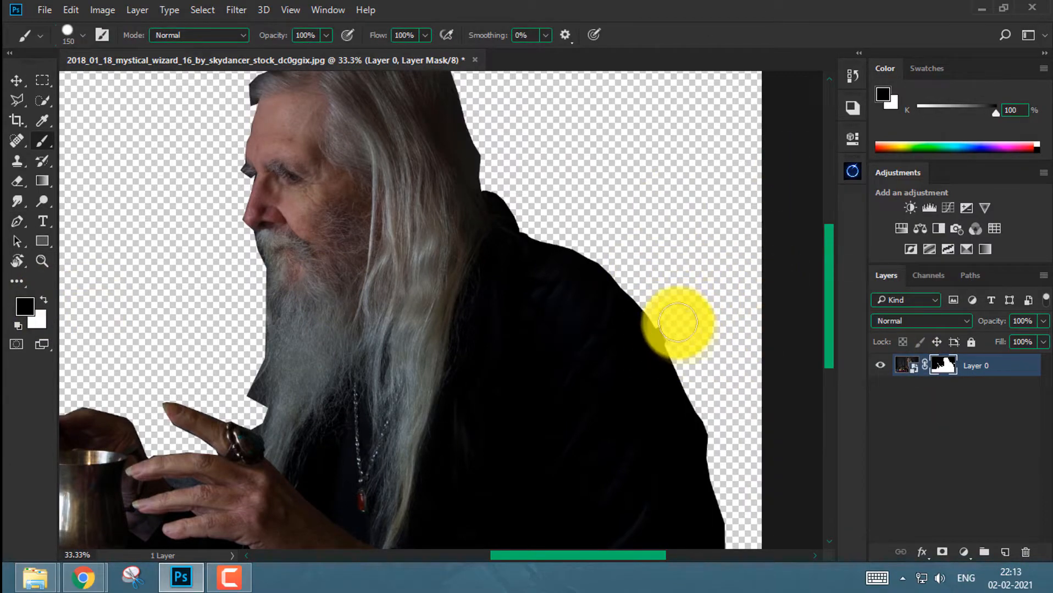
{"action": "key", "text": "ctrl+minus"}
{"action": "key", "text": "ctrl+minus"}
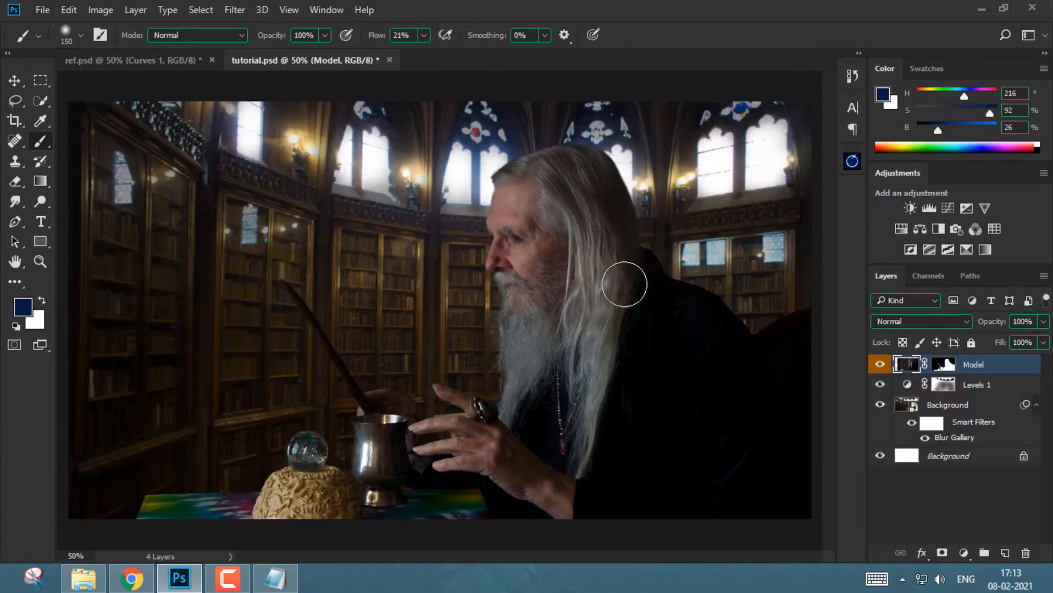
Add a Photo Filter adjustment above the Model layer and set its color to faa71a
{"action": "left_click", "coordinate": [955, 229]}
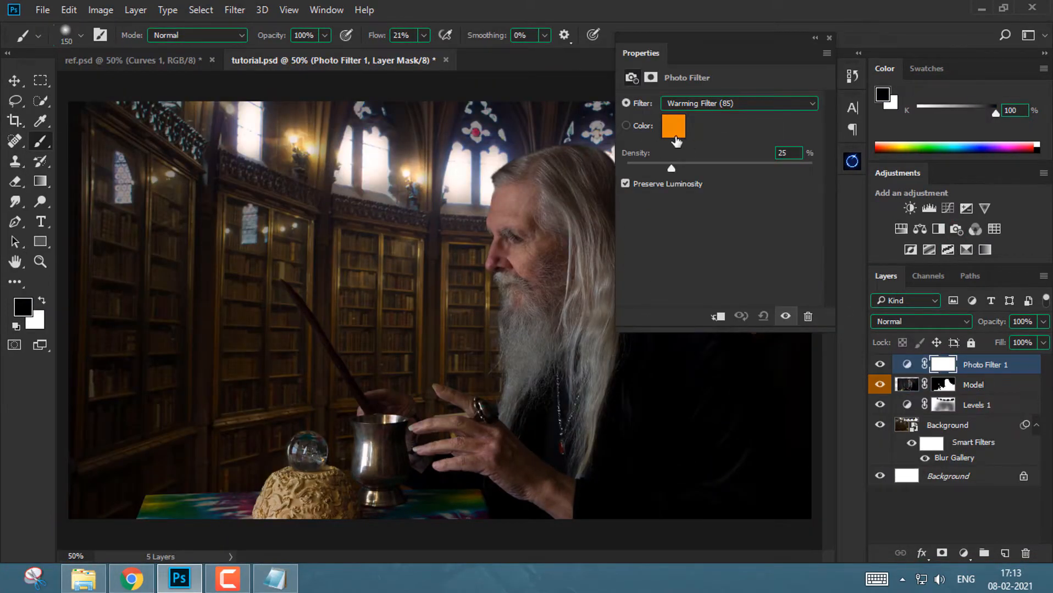
{"action": "left_click", "coordinate": [674, 126]}
{"action": "mouse_move", "coordinate": [775, 248]}
{"action": "left_mouse_down"}
{"action": "mouse_move", "coordinate": [776, 228]}
{"action": "mouse_move", "coordinate": [776, 245]}
{"action": "left_mouse_up"}
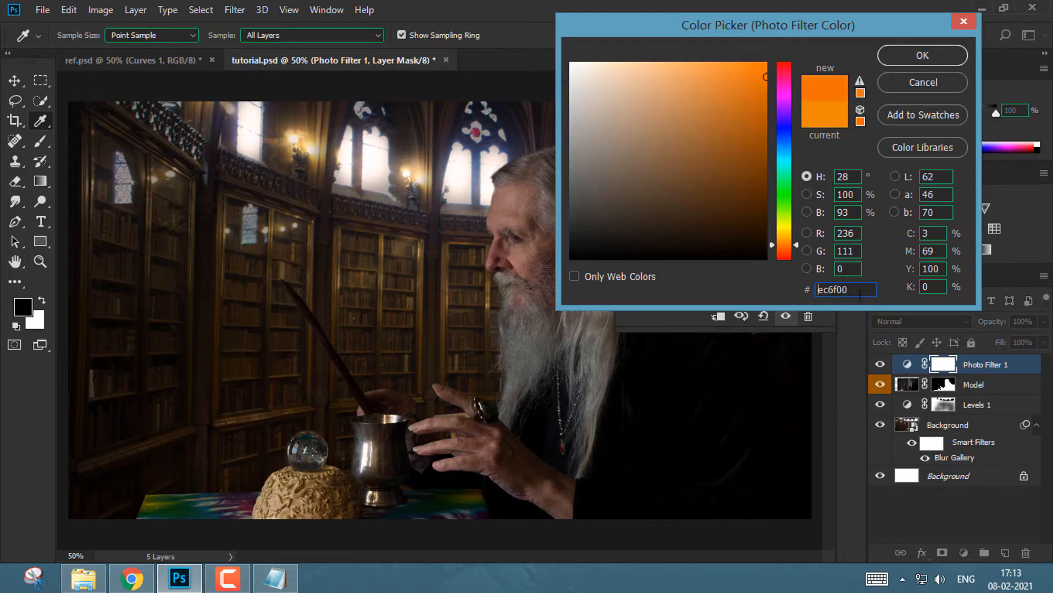
{"action": "type", "text": "faa71a"}
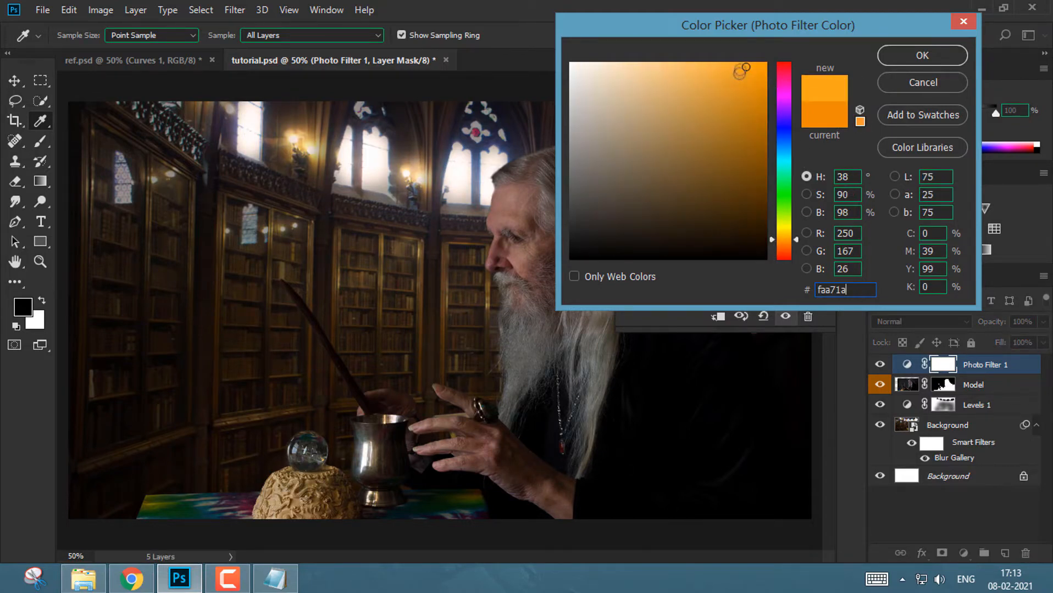
{"action": "left_click", "coordinate": [921, 57]}
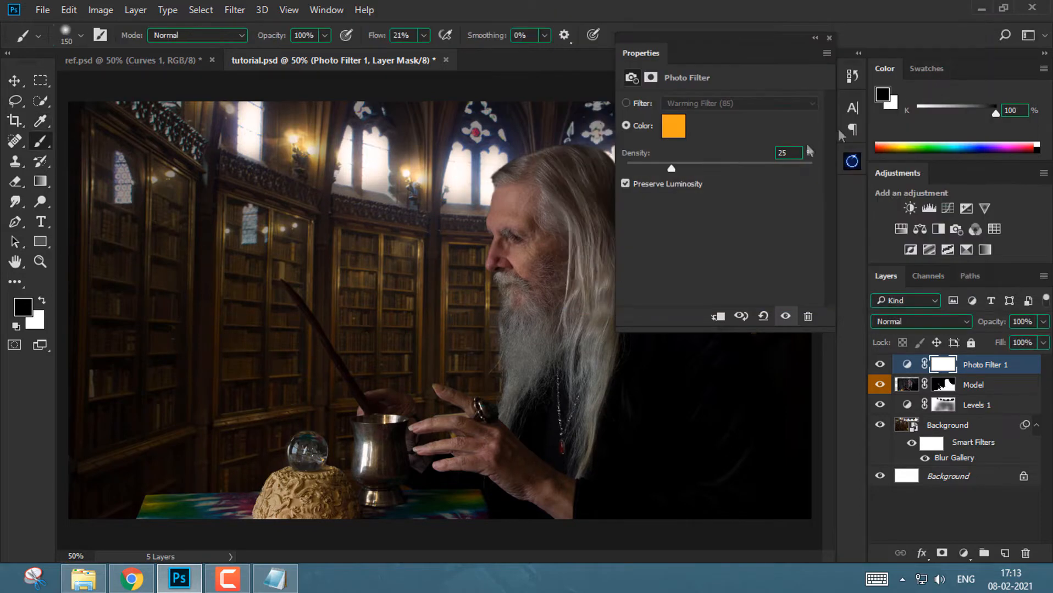
Increase the Photo Filter's density for a stronger warm tint and clip the adjustment to the Model layer
{"action": "left_click_drag", "start_coordinate": [715, 84], "coordinate": [242, 166]}
{"action": "left_click_drag", "start_coordinate": [188, 252], "coordinate": [267, 247]}
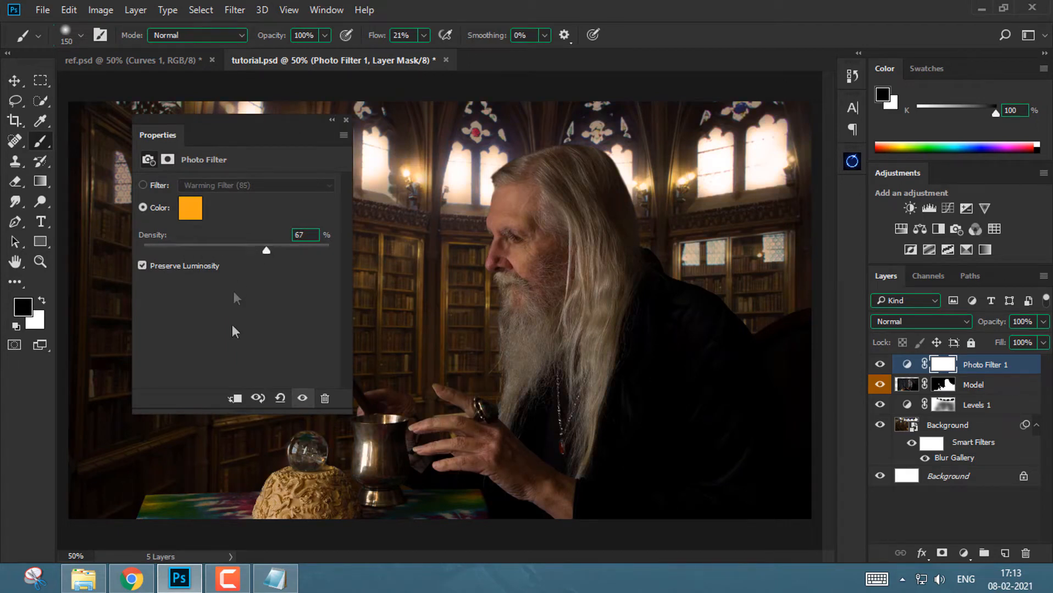
{"action": "left_click", "coordinate": [234, 399]}
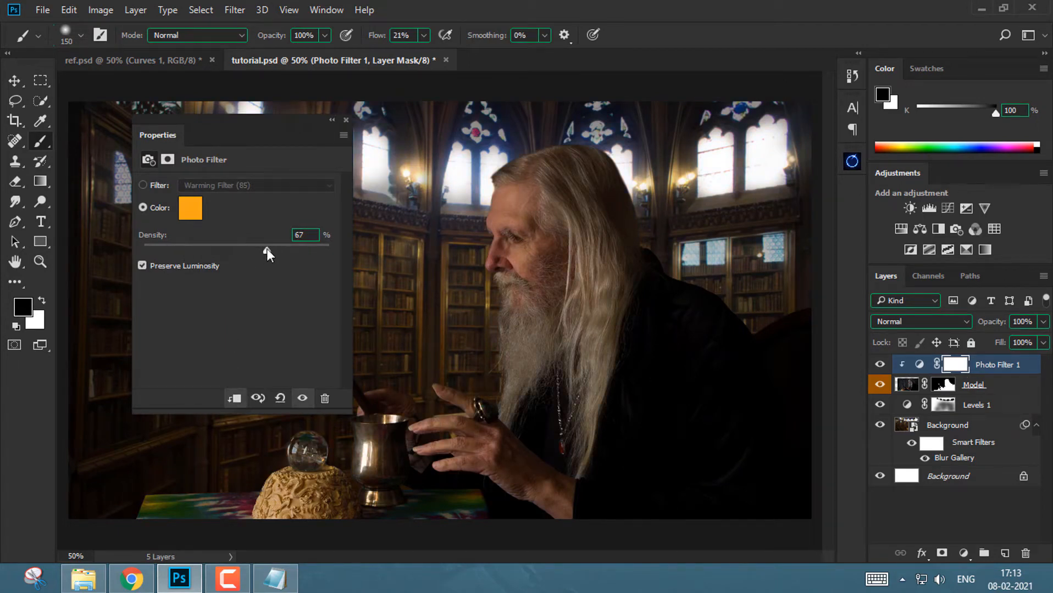
{"action": "left_click_drag", "start_coordinate": [257, 249], "coordinate": [253, 250]}
{"action": "left_click", "coordinate": [345, 120]}
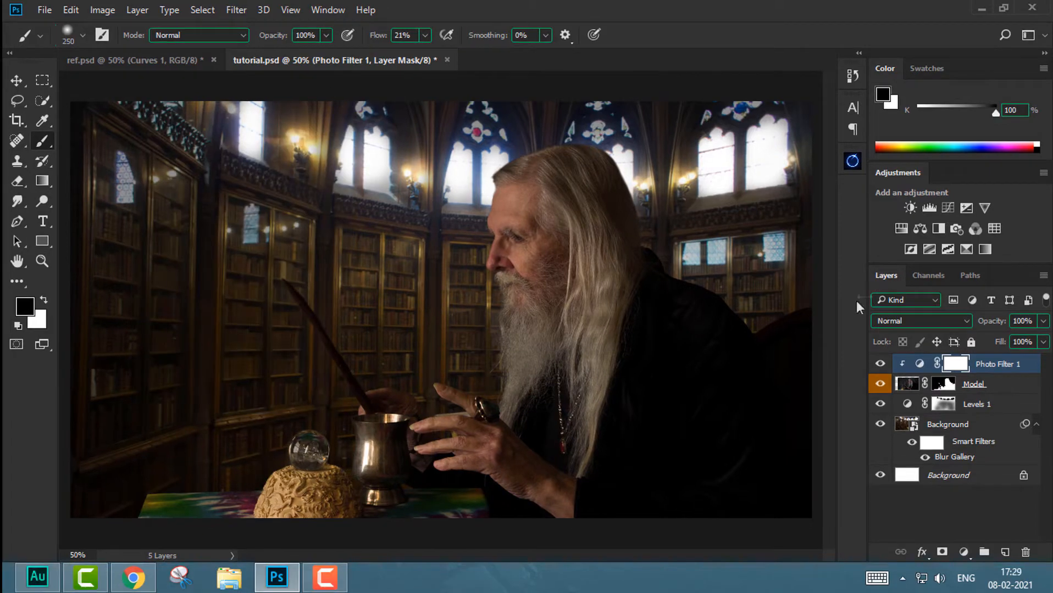
Add a Curves adjustment clipped to the Model layer and pull the RGB midtones down to darken the wizard
{"action": "left_click", "coordinate": [949, 208]}
{"action": "left_click", "coordinate": [804, 339]}
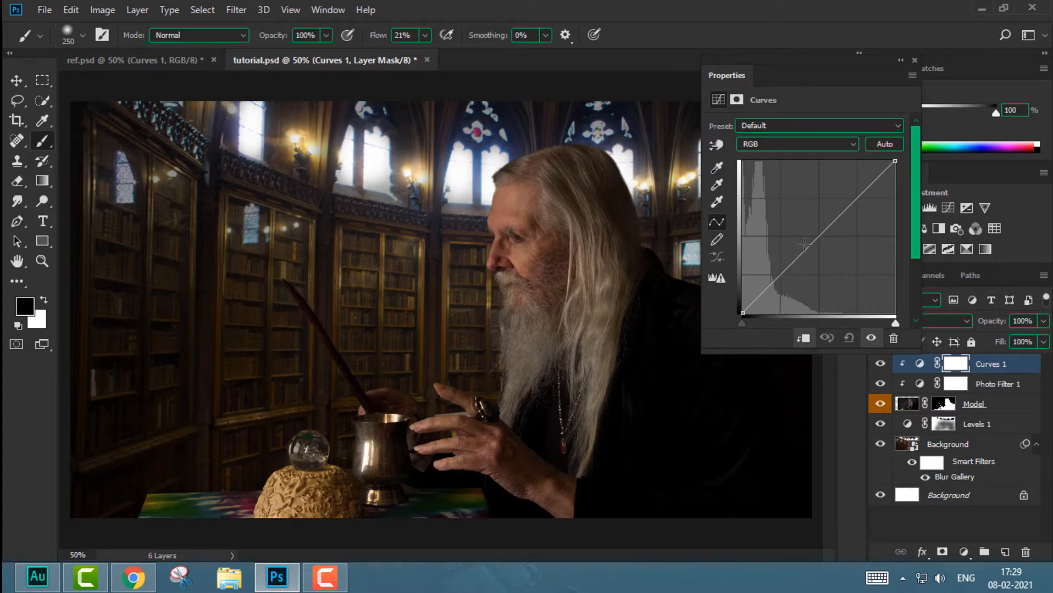
{"action": "left_click_drag", "start_coordinate": [796, 257], "coordinate": [807, 264]}
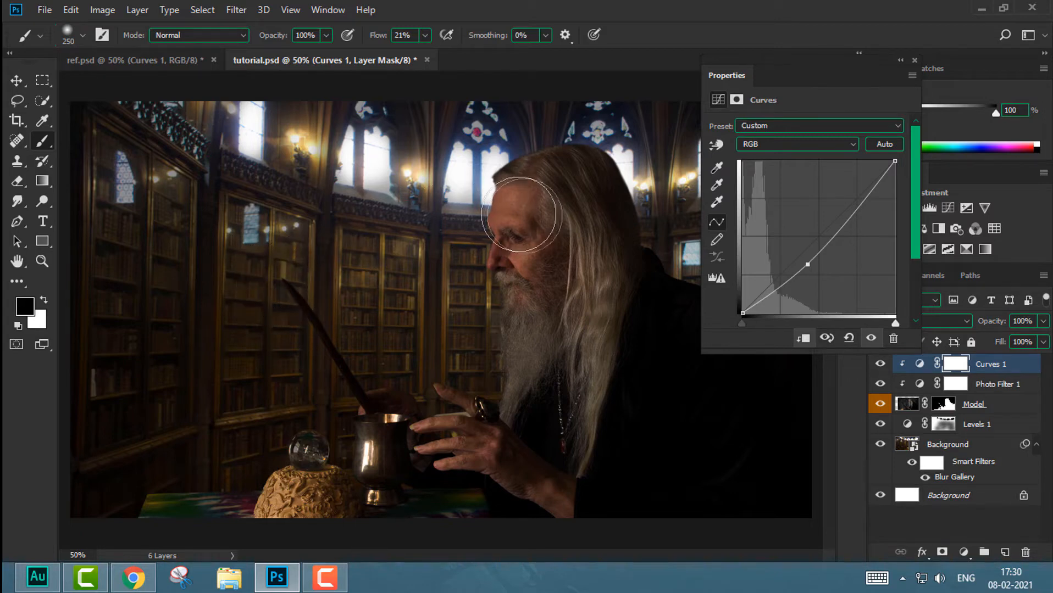
Paint black over the front of the wizard's face on the Curves mask with a soft 250 px brush at 21% flow
{"action": "mouse_move", "coordinate": [507, 218]}
{"action": "left_mouse_down"}
{"action": "mouse_move", "coordinate": [482, 245]}
{"action": "mouse_move", "coordinate": [502, 243]}
{"action": "mouse_move", "coordinate": [493, 250]}
{"action": "mouse_move", "coordinate": [509, 228]}
{"action": "mouse_move", "coordinate": [508, 258]}
{"action": "mouse_move", "coordinate": [515, 220]}
{"action": "mouse_move", "coordinate": [505, 271]}
{"action": "left_mouse_up"}
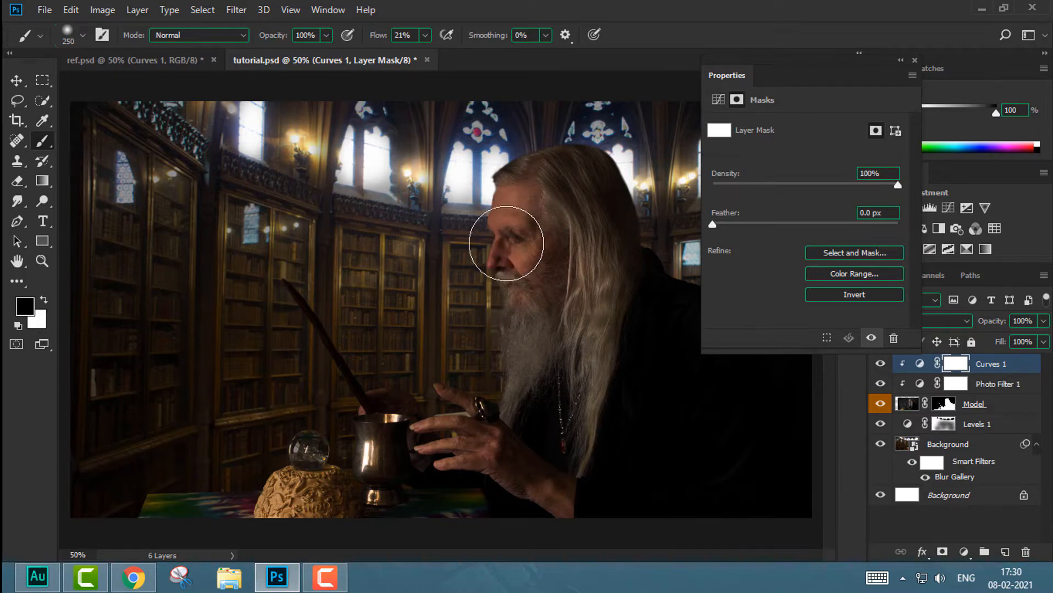
{"action": "mouse_move", "coordinate": [497, 228]}
{"action": "left_mouse_down"}
{"action": "mouse_move", "coordinate": [505, 211]}
{"action": "mouse_move", "coordinate": [505, 245]}
{"action": "mouse_move", "coordinate": [504, 234]}
{"action": "left_mouse_up"}
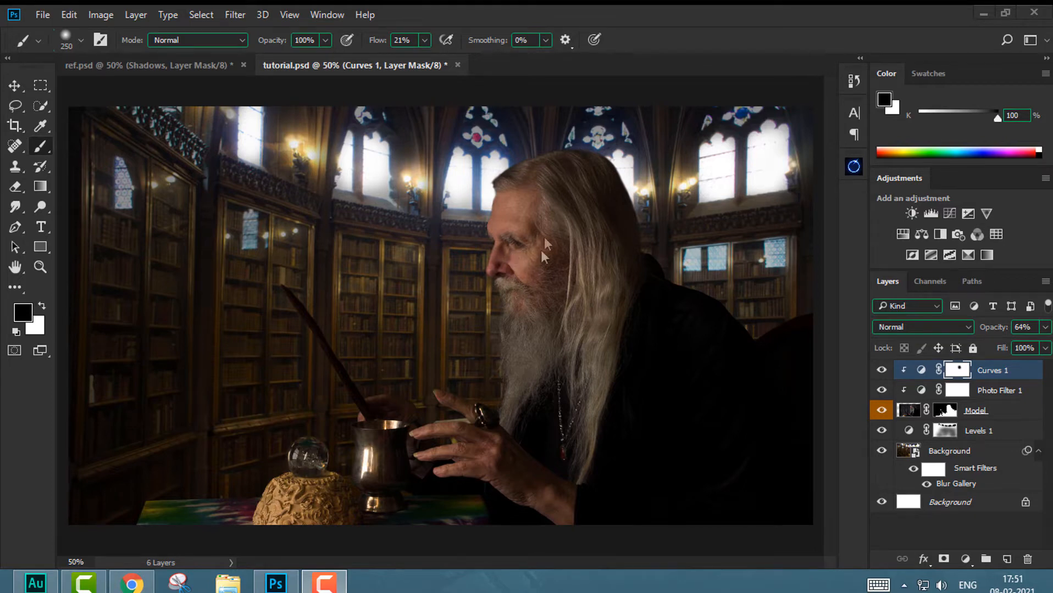
Add a clipped Hue/Saturation adjustment for the wizard and set the Reds to saturation +49 and lightness -39
{"action": "left_click", "coordinate": [902, 235]}
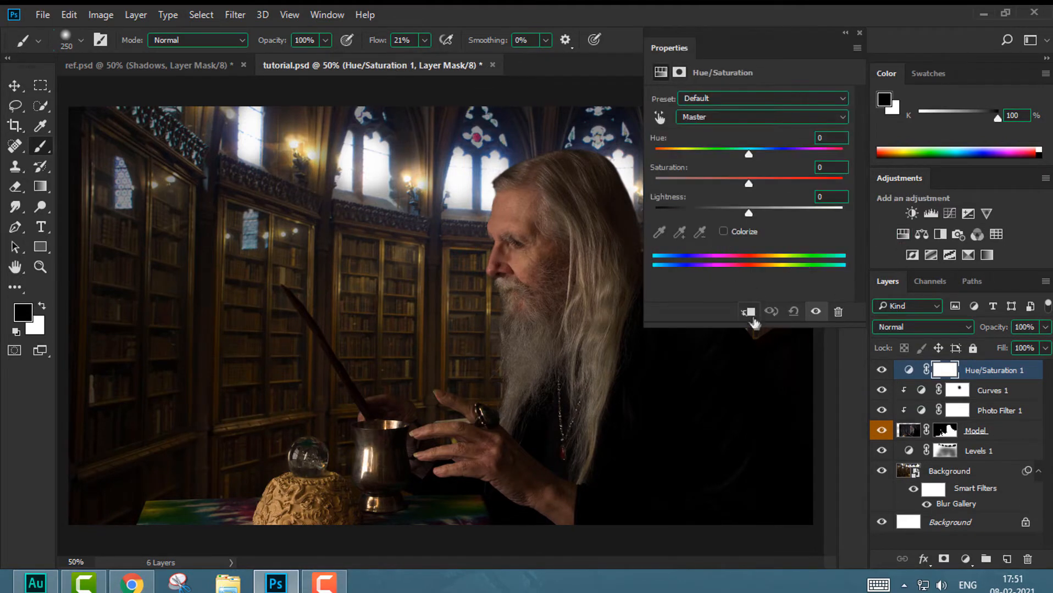
{"action": "left_click", "coordinate": [747, 312]}
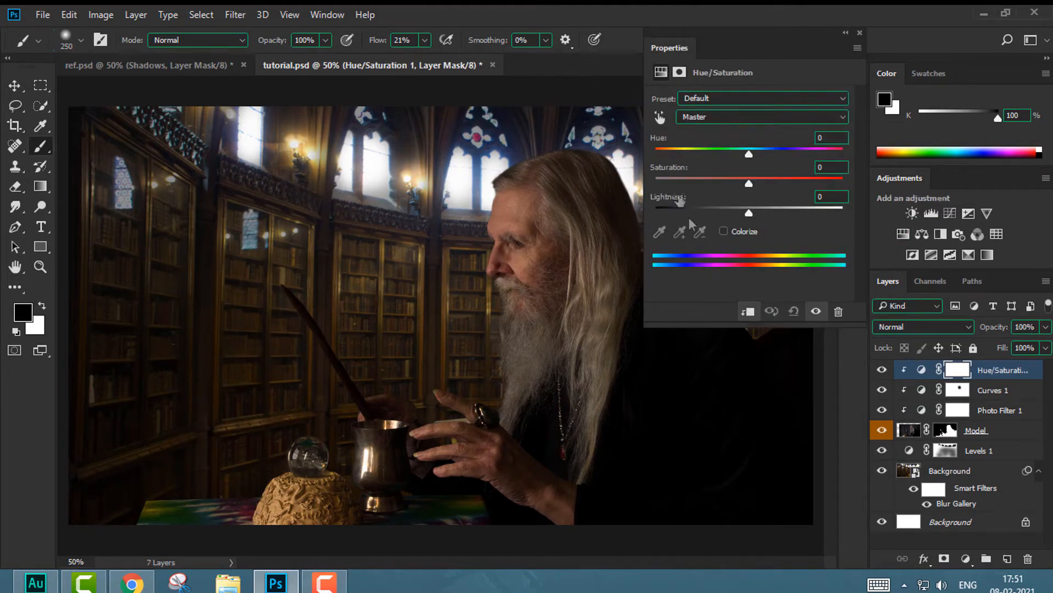
{"action": "left_click", "coordinate": [698, 118]}
{"action": "left_click", "coordinate": [705, 136]}
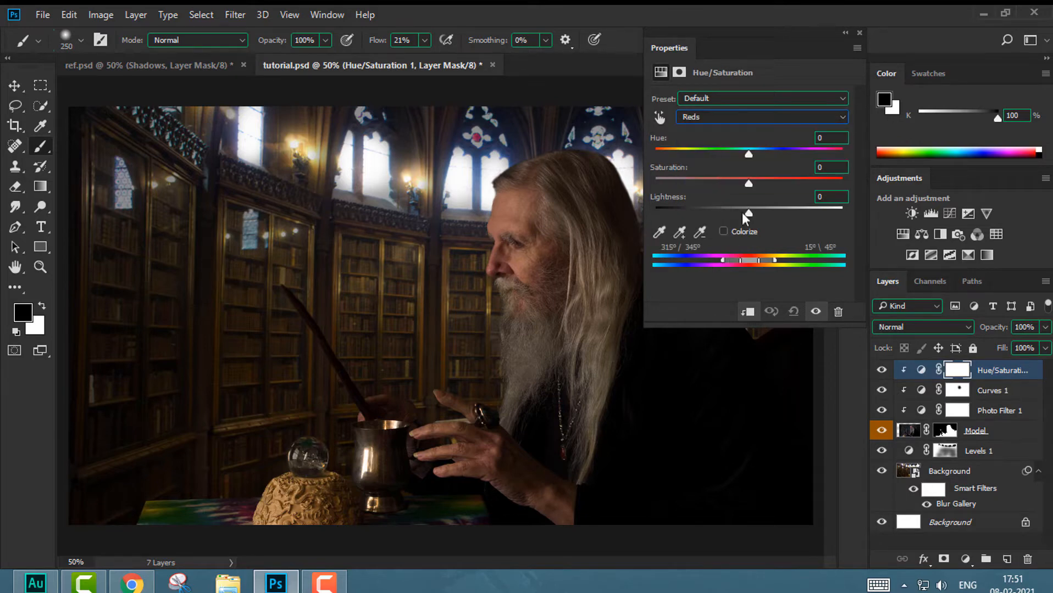
{"action": "left_click_drag", "start_coordinate": [745, 210], "coordinate": [708, 212]}
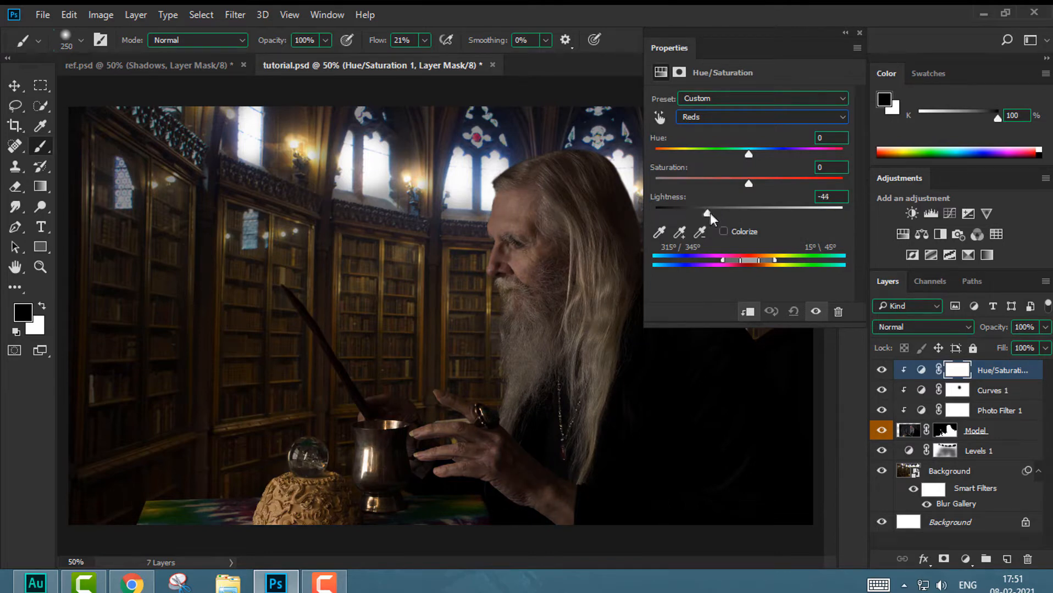
{"action": "left_click_drag", "start_coordinate": [706, 211], "coordinate": [712, 212]}
{"action": "left_click_drag", "start_coordinate": [756, 185], "coordinate": [785, 187]}
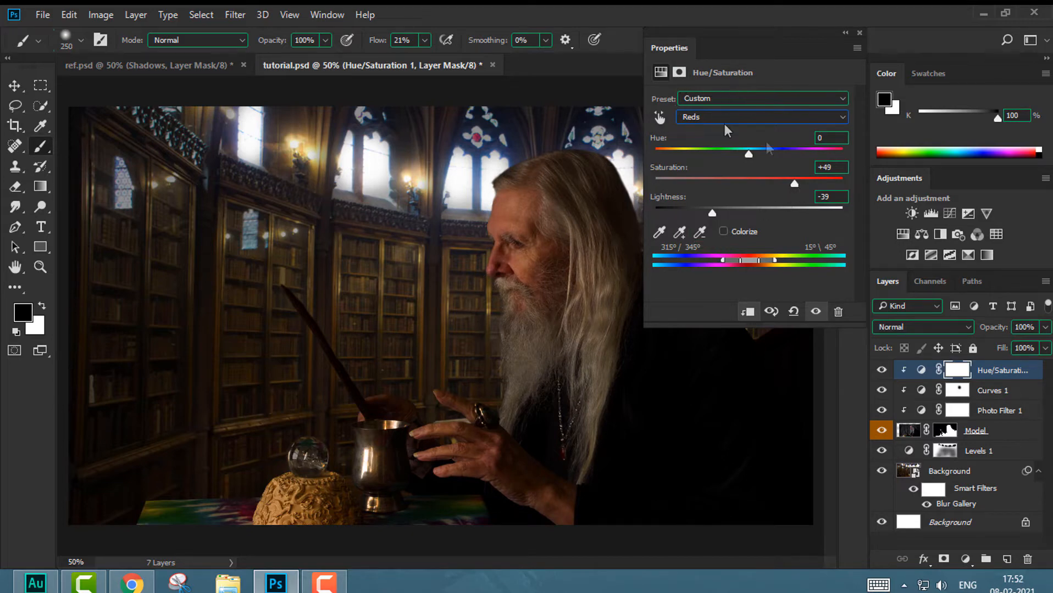
Set the Yellows lightness to -20 in the wizard's Hue/Saturation adjustment
{"action": "left_click", "coordinate": [759, 116]}
{"action": "left_click", "coordinate": [736, 157]}
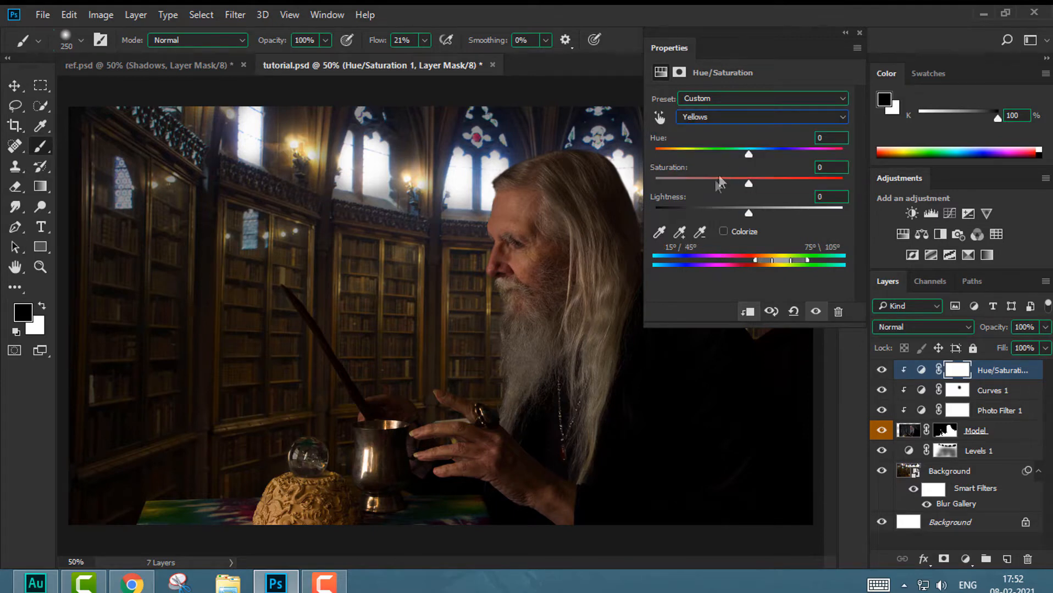
{"action": "left_click_drag", "start_coordinate": [733, 212], "coordinate": [719, 216]}
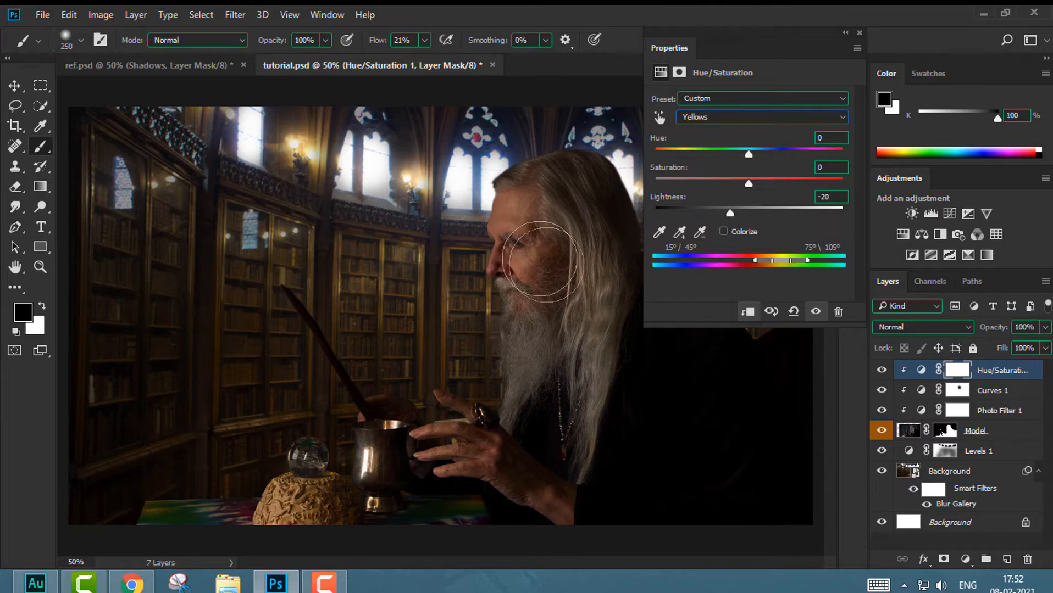
{"action": "left_click", "coordinate": [859, 33]}
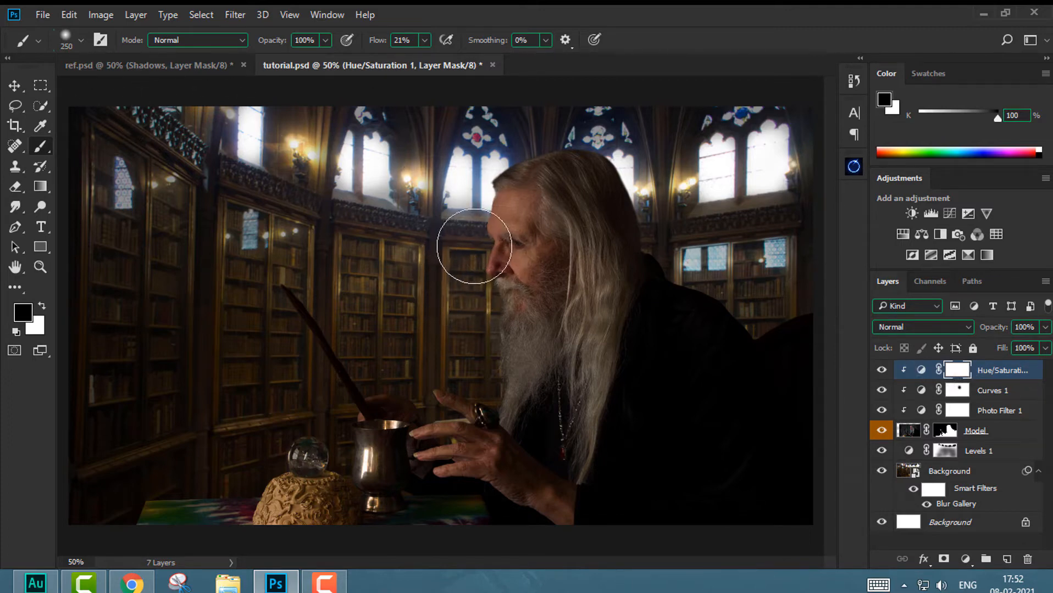
Paint black over the wizard's face on the Hue/Saturation mask and raise the brush flow to 48%
{"action": "left_click_drag", "start_coordinate": [468, 248], "coordinate": [466, 268]}
{"action": "left_click", "coordinate": [424, 44]}
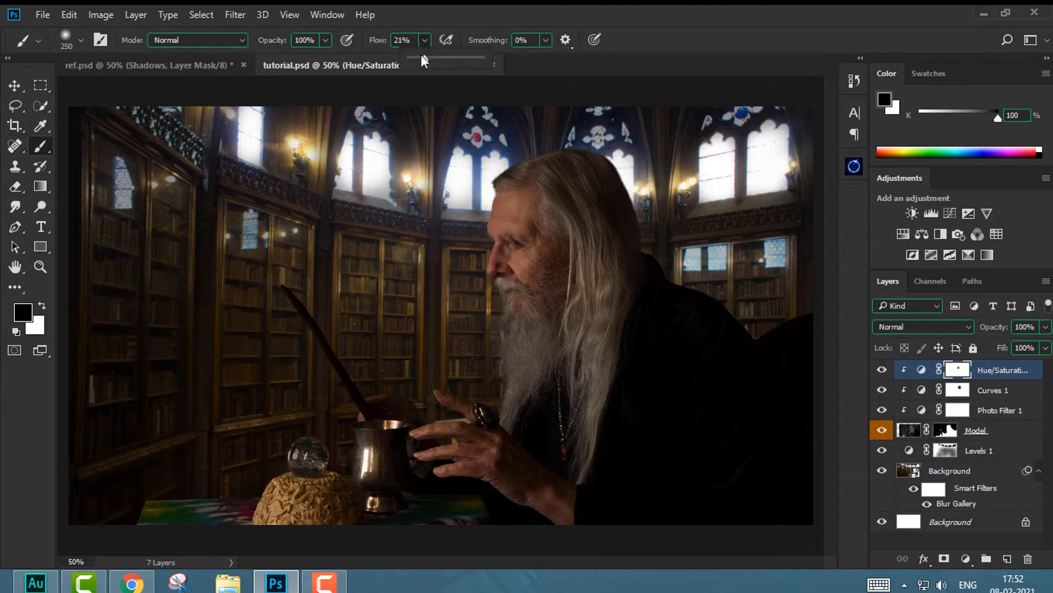
{"action": "left_click_drag", "start_coordinate": [443, 60], "coordinate": [444, 60]}
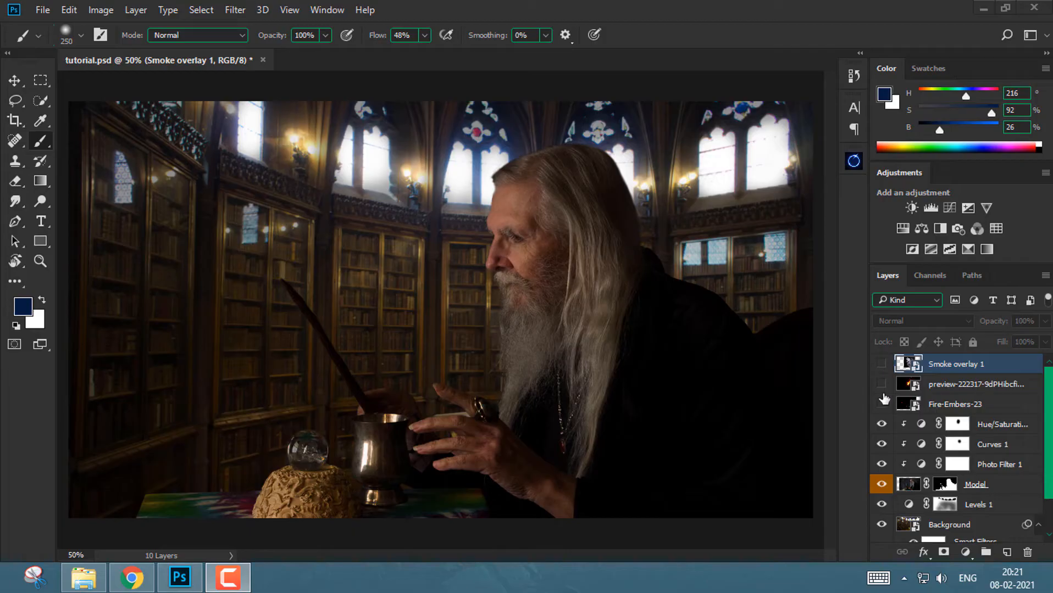
Show the fireball layer and set its blend mode to Screen
{"action": "left_click", "coordinate": [879, 385]}
{"action": "left_click", "coordinate": [881, 384]}
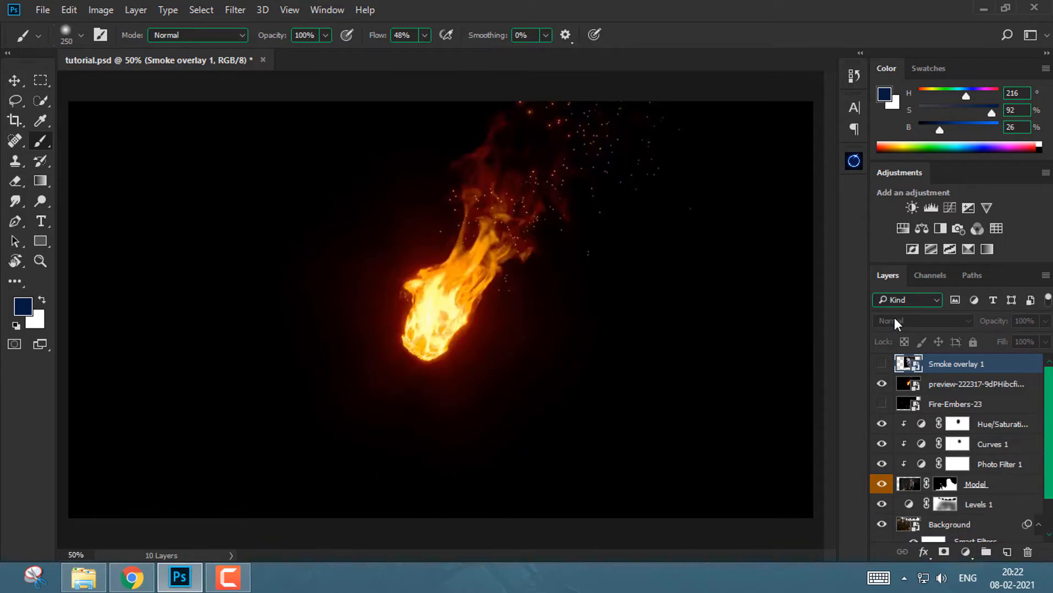
{"action": "left_click", "coordinate": [953, 386]}
{"action": "left_click", "coordinate": [923, 321]}
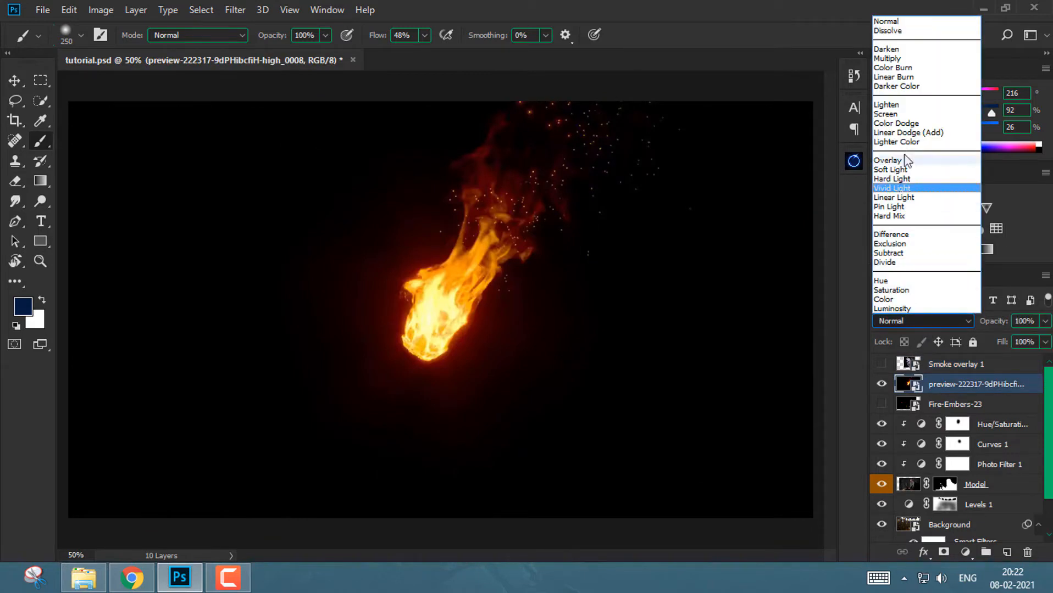
{"action": "left_click", "coordinate": [906, 113]}
Transform the fireball to about 17% width and 18% height, rotated about 113 degrees, near the wand
{"action": "key", "text": "ctrl+t"}
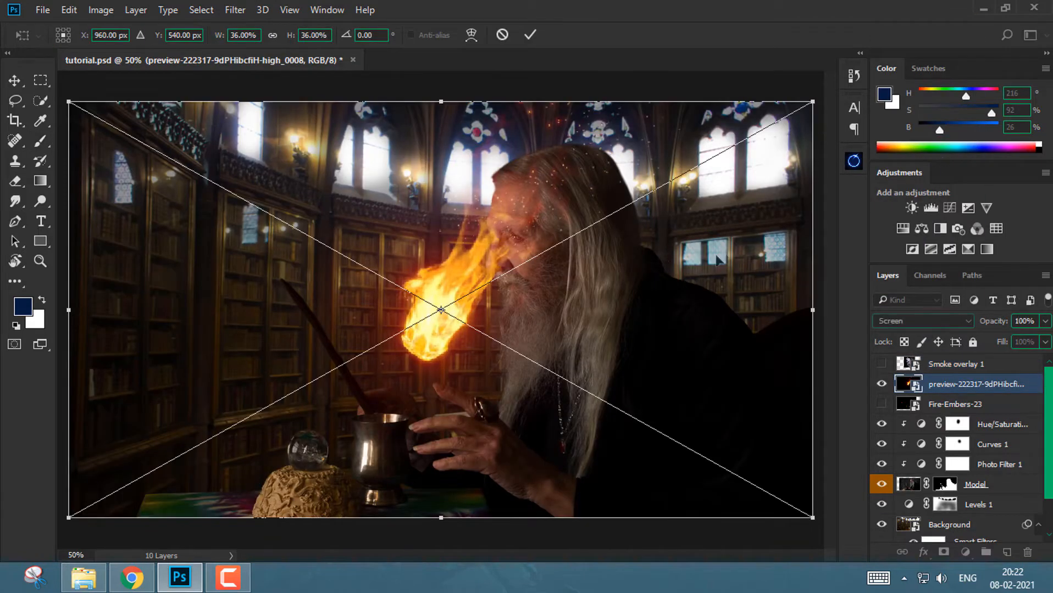
{"action": "left_click_drag", "start_coordinate": [816, 260], "coordinate": [788, 378]}
{"action": "key", "text": "ctrl+minus"}
{"action": "left_click_drag", "start_coordinate": [746, 326], "coordinate": [426, 450]}
{"action": "key", "text": "ctrl+minus"}
{"action": "left_click_drag", "start_coordinate": [540, 131], "coordinate": [432, 318]}
{"action": "left_click_drag", "start_coordinate": [518, 364], "coordinate": [524, 415]}
{"action": "left_click_drag", "start_coordinate": [393, 444], "coordinate": [370, 331]}
{"action": "left_click_drag", "start_coordinate": [443, 330], "coordinate": [398, 310]}
Flip the fireball horizontally and place it over the tip of the wand, aligned with the wand's direction
{"action": "right_click", "coordinate": [378, 288]}
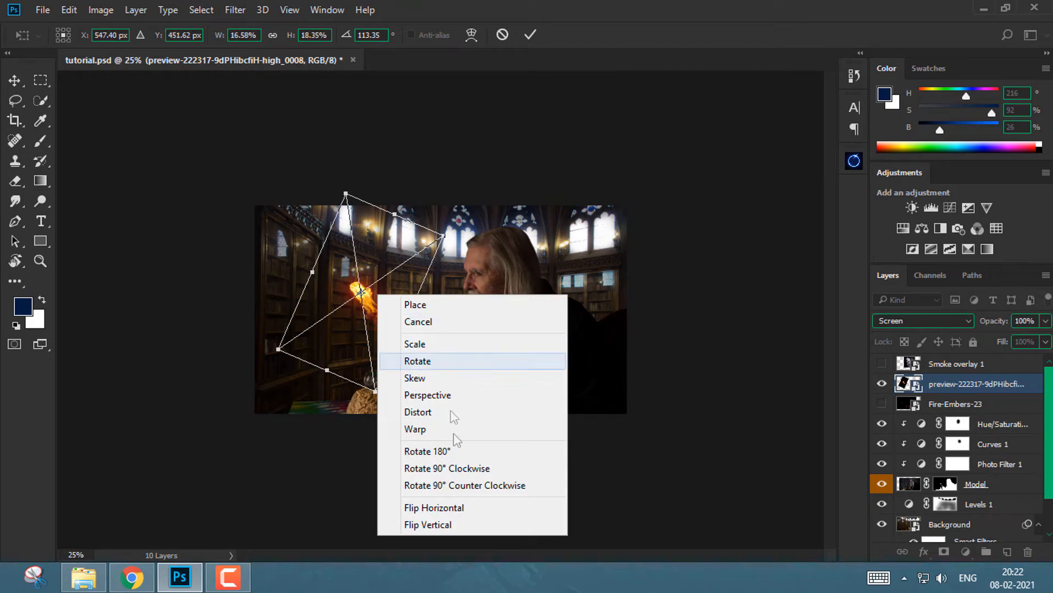
{"action": "left_click", "coordinate": [458, 508]}
{"action": "key", "text": "ctrl+plus"}
{"action": "left_click_drag", "start_coordinate": [535, 347], "coordinate": [549, 317]}
{"action": "key", "text": "ctrl+plus"}
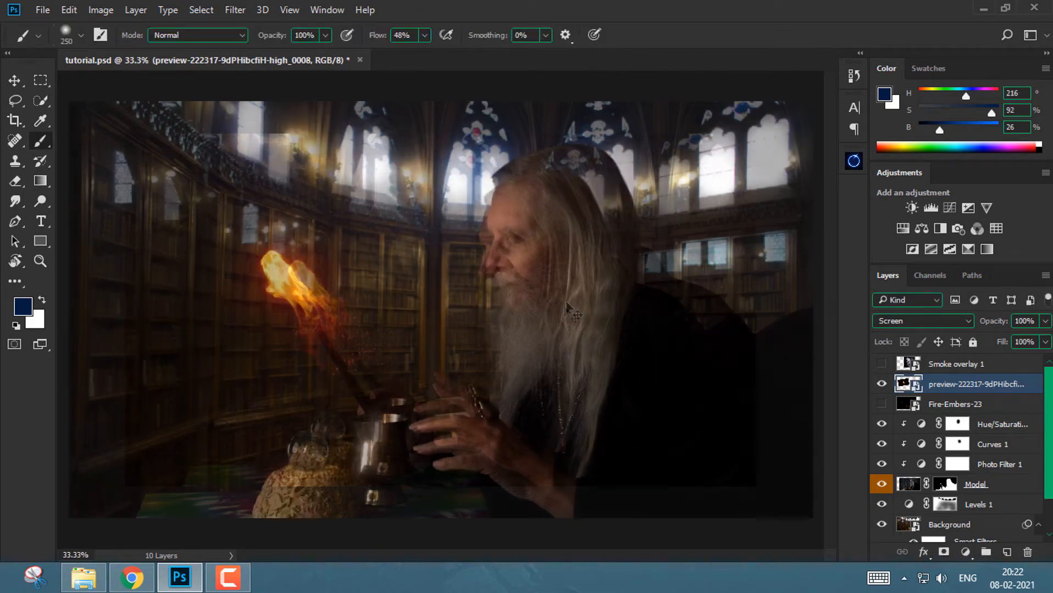
{"action": "left_click_drag", "start_coordinate": [449, 248], "coordinate": [454, 245]}
{"action": "left_click_drag", "start_coordinate": [549, 279], "coordinate": [547, 297]}
{"action": "mouse_move", "coordinate": [293, 313]}
{"action": "left_mouse_down"}
{"action": "mouse_move", "coordinate": [285, 324]}
{"action": "mouse_move", "coordinate": [297, 313]}
{"action": "left_mouse_up"}
{"action": "key", "text": "Return"}
{"action": "key", "text": "b"}
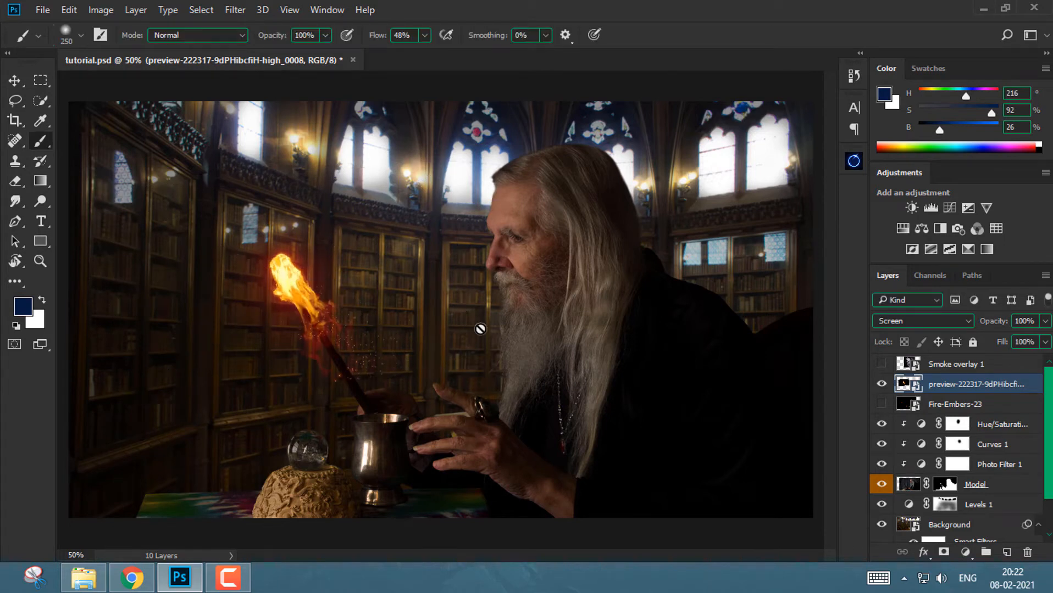
Fine-tune the fireball's placement with small transforms so the flame sits on the wand tip
{"action": "key", "text": "ctrl+t"}
{"action": "mouse_move", "coordinate": [362, 337]}
{"action": "left_mouse_down"}
{"action": "mouse_move", "coordinate": [343, 325]}
{"action": "mouse_move", "coordinate": [370, 340]}
{"action": "left_mouse_up"}
{"action": "key", "text": "Return"}
{"action": "key", "text": "b"}
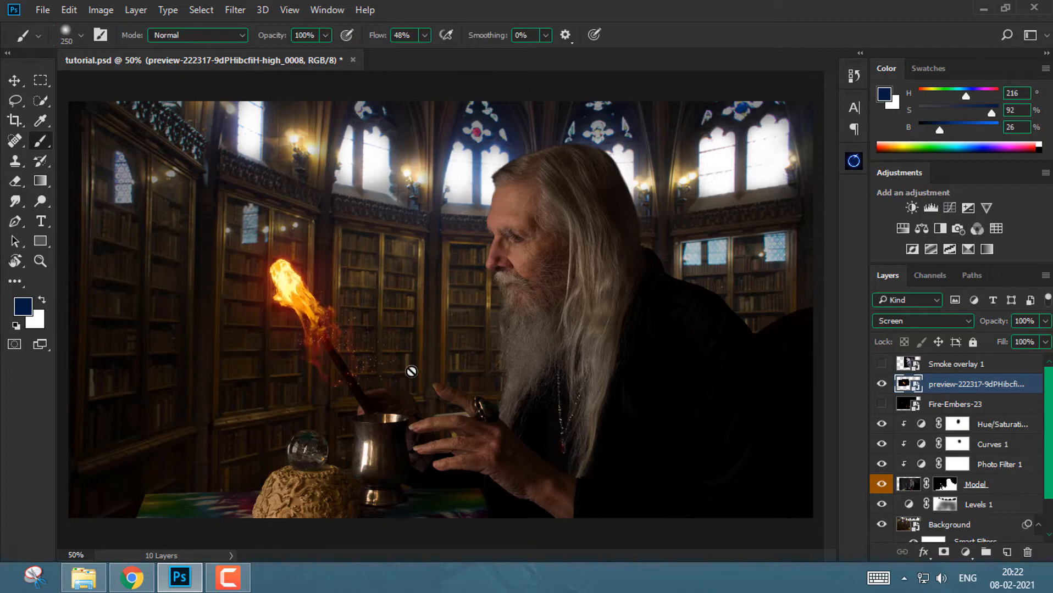
{"action": "key", "text": "ctrl+t"}
{"action": "mouse_move", "coordinate": [463, 269]}
{"action": "left_mouse_down"}
{"action": "mouse_move", "coordinate": [465, 247]}
{"action": "mouse_move", "coordinate": [469, 275]}
{"action": "left_mouse_up"}
{"action": "key", "text": "Return"}
{"action": "key", "text": "b"}
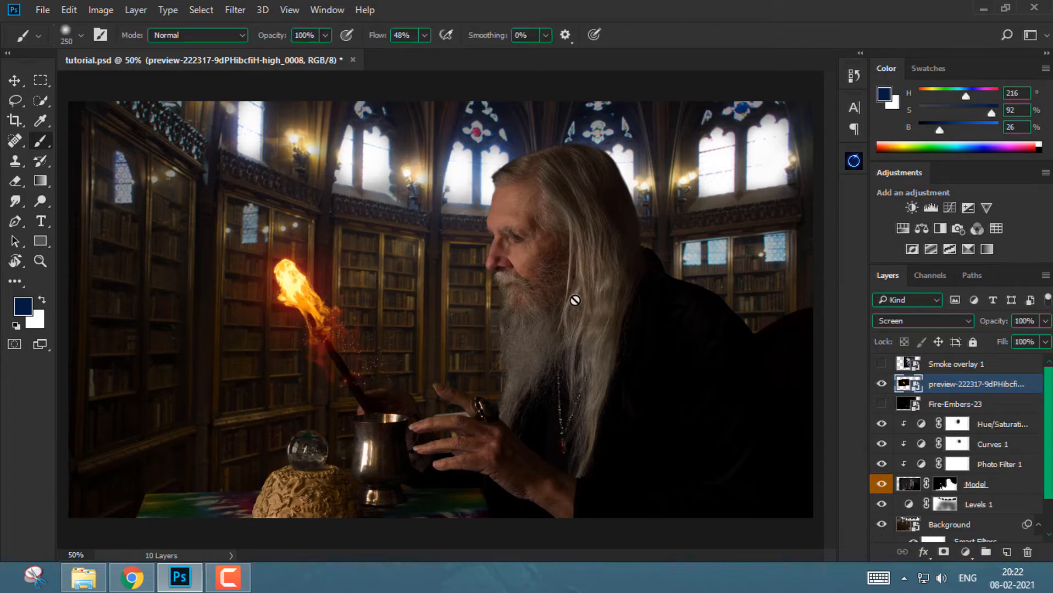
{"action": "key", "text": "ctrl+t"}
{"action": "left_click_drag", "start_coordinate": [464, 374], "coordinate": [458, 380]}
{"action": "key", "text": "Return"}
Show the Fire-Embers-23 layer and change its blend mode to drop out the black backdrop
{"action": "left_click", "coordinate": [881, 404]}
{"action": "left_click", "coordinate": [975, 405]}
{"action": "left_click", "coordinate": [923, 321]}
{"action": "left_click", "coordinate": [920, 121]}
Move the Fire-Embers-23 layer over toward the burning wand with Free Transform
{"action": "key", "text": "ctrl+t"}
{"action": "key", "text": "ctrl+minus"}
{"action": "key", "text": "ctrl+minus"}
{"action": "left_click_drag", "start_coordinate": [439, 311], "coordinate": [357, 311]}
{"action": "key", "text": "Return"}
{"action": "key", "text": "ctrl+plus"}
{"action": "key", "text": "ctrl+plus"}
{"action": "key", "text": "ctrl+plus"}
{"action": "key", "text": "ctrl+minus"}
{"action": "key", "text": "ctrl+t"}
{"action": "key", "text": "Return"}
Show the Smoke overlay 1 layer, then shrink, rotate and position the smoke around the flame on the wand
{"action": "left_click", "coordinate": [879, 364]}
{"action": "left_click", "coordinate": [953, 364]}
{"action": "key", "text": "ctrl+t"}
{"action": "left_click_drag", "start_coordinate": [662, 454], "coordinate": [483, 264]}
{"action": "left_click_drag", "start_coordinate": [340, 264], "coordinate": [285, 310]}
{"action": "left_click_drag", "start_coordinate": [379, 351], "coordinate": [340, 353]}
{"action": "left_click_drag", "start_coordinate": [275, 310], "coordinate": [305, 297]}
{"action": "key", "text": "Return"}
Clip a Hue/Saturation adjustment to the smoke layer and colorize the smoke orange with raised saturation and slightly lower lightness
{"action": "left_click", "coordinate": [901, 228]}
{"action": "left_click", "coordinate": [745, 305]}
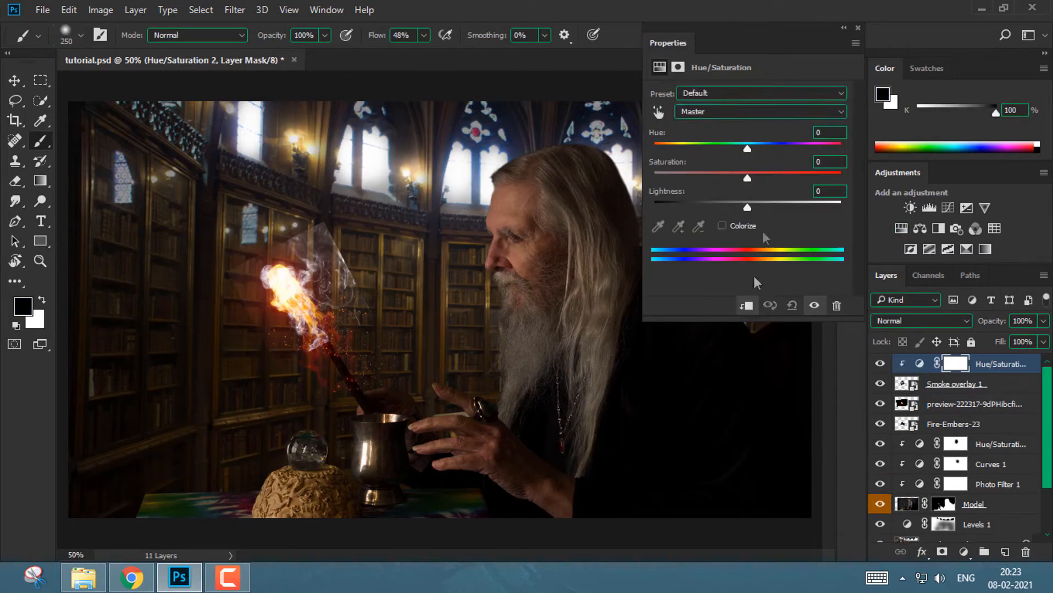
{"action": "left_click", "coordinate": [721, 226]}
{"action": "left_click_drag", "start_coordinate": [655, 148], "coordinate": [678, 149]}
{"action": "left_click_drag", "start_coordinate": [701, 178], "coordinate": [763, 177]}
{"action": "mouse_move", "coordinate": [678, 148]}
{"action": "left_mouse_down"}
{"action": "mouse_move", "coordinate": [666, 147]}
{"action": "mouse_move", "coordinate": [679, 155]}
{"action": "left_mouse_up"}
{"action": "left_click_drag", "start_coordinate": [746, 208], "coordinate": [735, 208]}
{"action": "left_click_drag", "start_coordinate": [678, 149], "coordinate": [675, 159]}
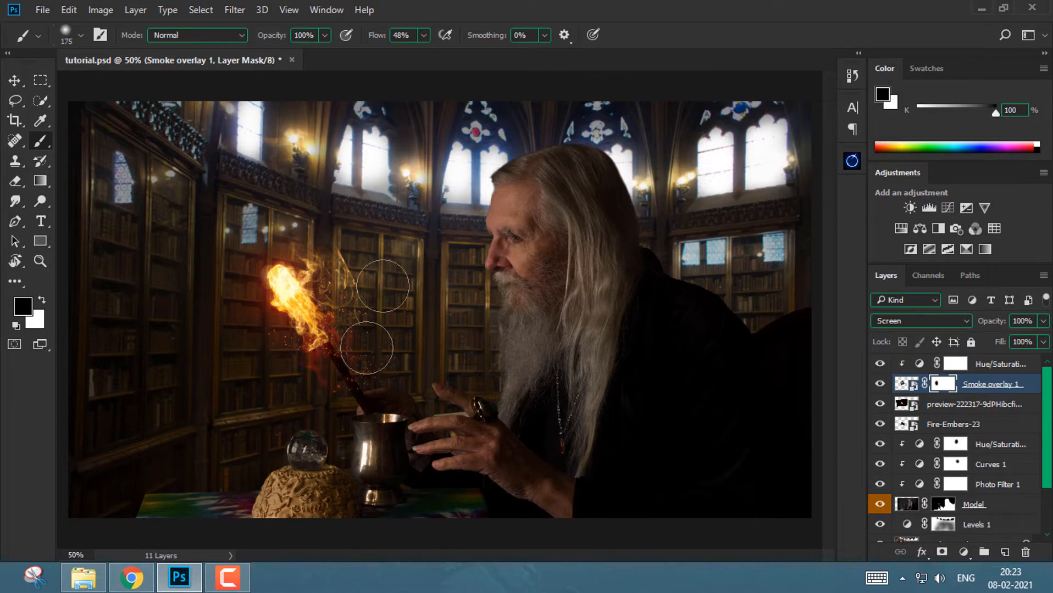
Rotate and reposition the smoke overlay around the flame, and mask away the smoke covering the fire
{"action": "key", "text": "ctrl+t"}
{"action": "left_click_drag", "start_coordinate": [439, 303], "coordinate": [435, 256]}
{"action": "left_click_drag", "start_coordinate": [322, 308], "coordinate": [323, 314]}
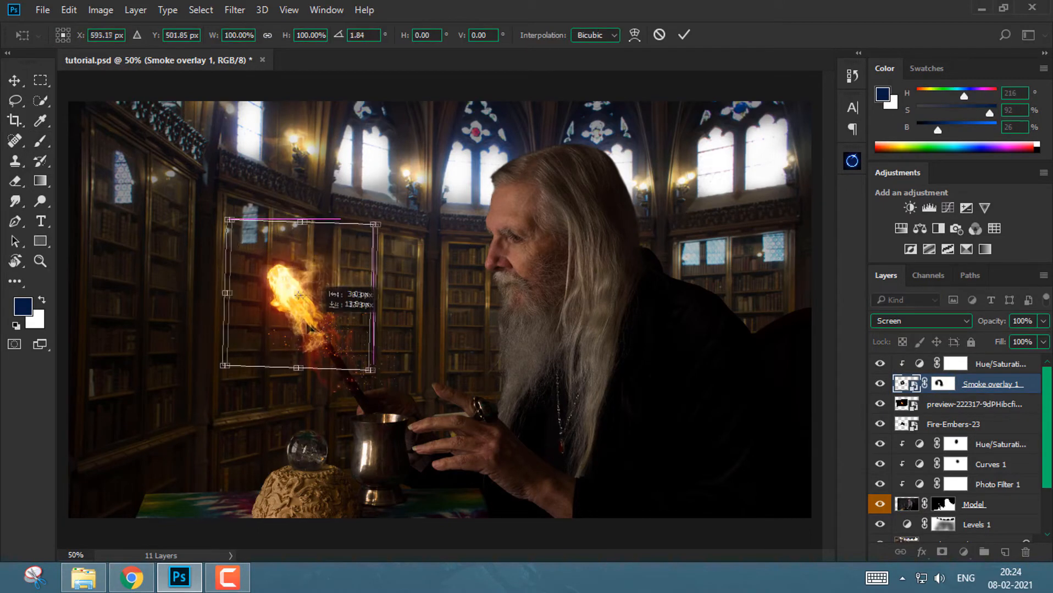
{"action": "key", "text": "Return"}
{"action": "left_click", "coordinate": [943, 384]}
{"action": "left_click_drag", "start_coordinate": [267, 274], "coordinate": [331, 359]}
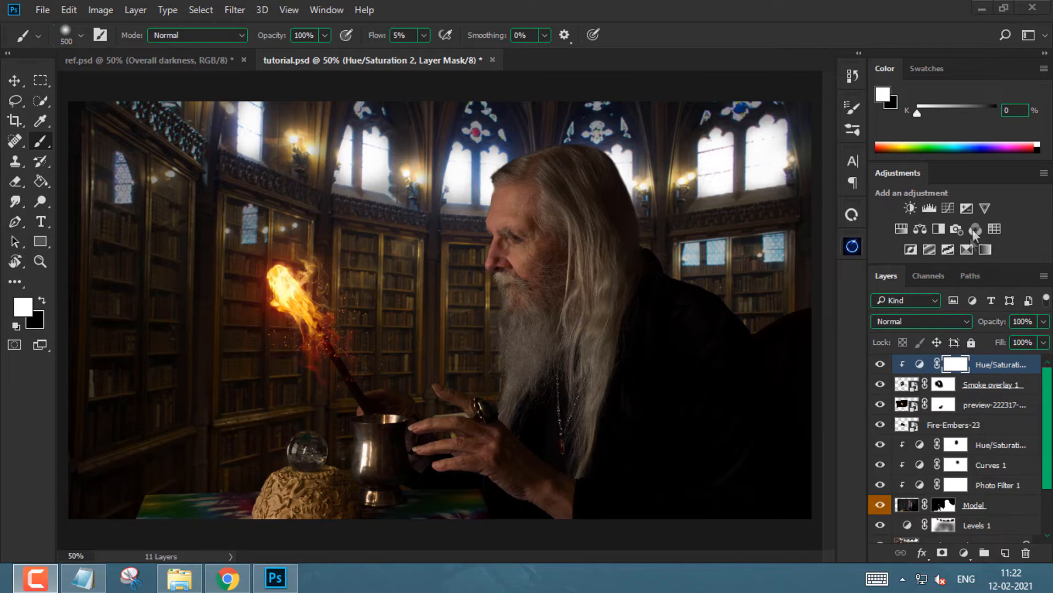
Add a Curves adjustment above all layers and pull the shadow part of the curve down to darken the whole scene
{"action": "left_click", "coordinate": [945, 206]}
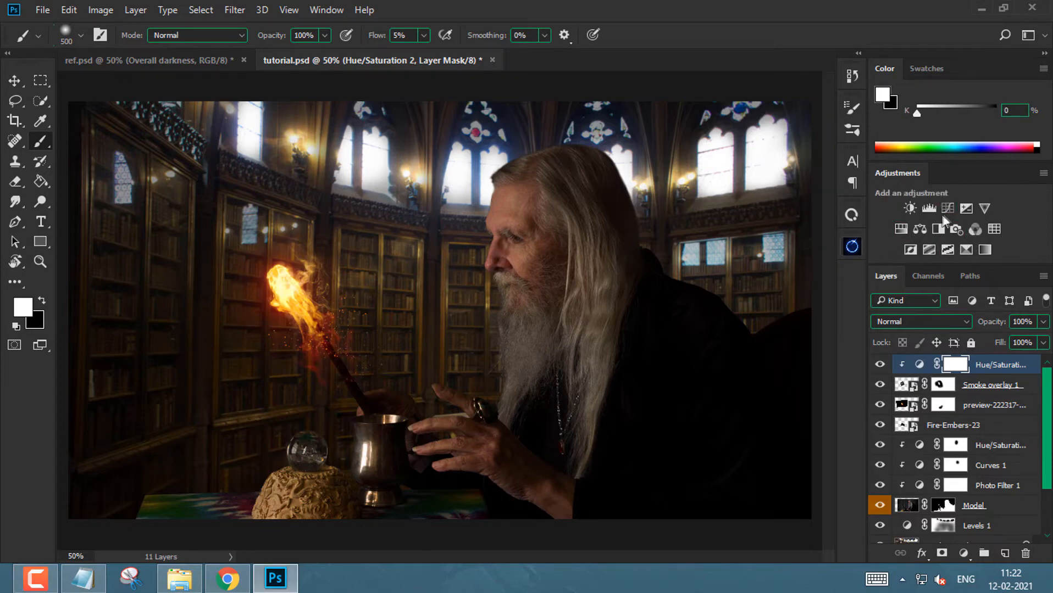
{"action": "left_click", "coordinate": [947, 209]}
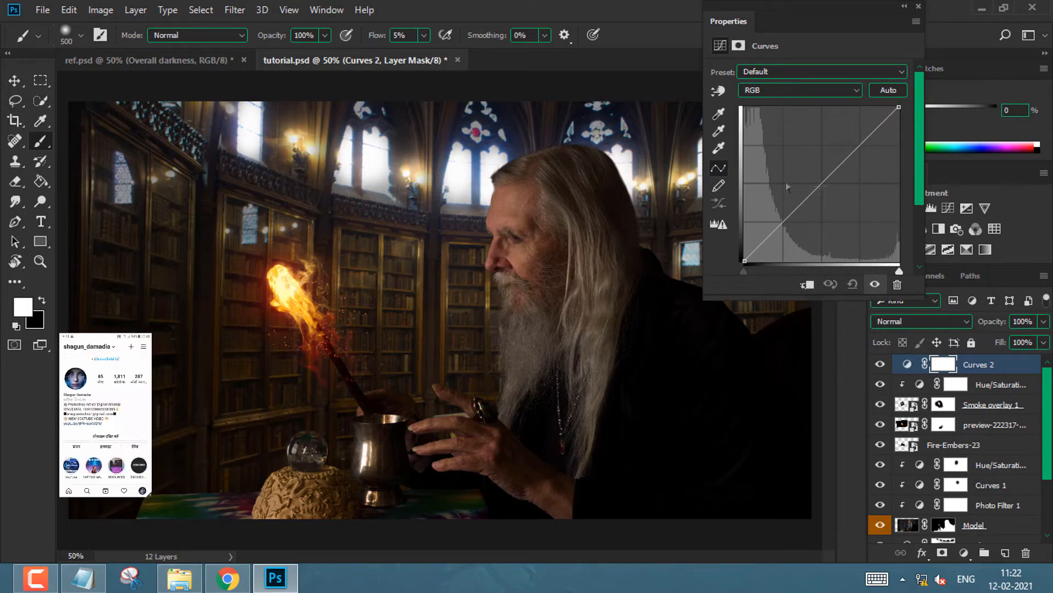
{"action": "left_click_drag", "start_coordinate": [813, 14], "coordinate": [813, 47]}
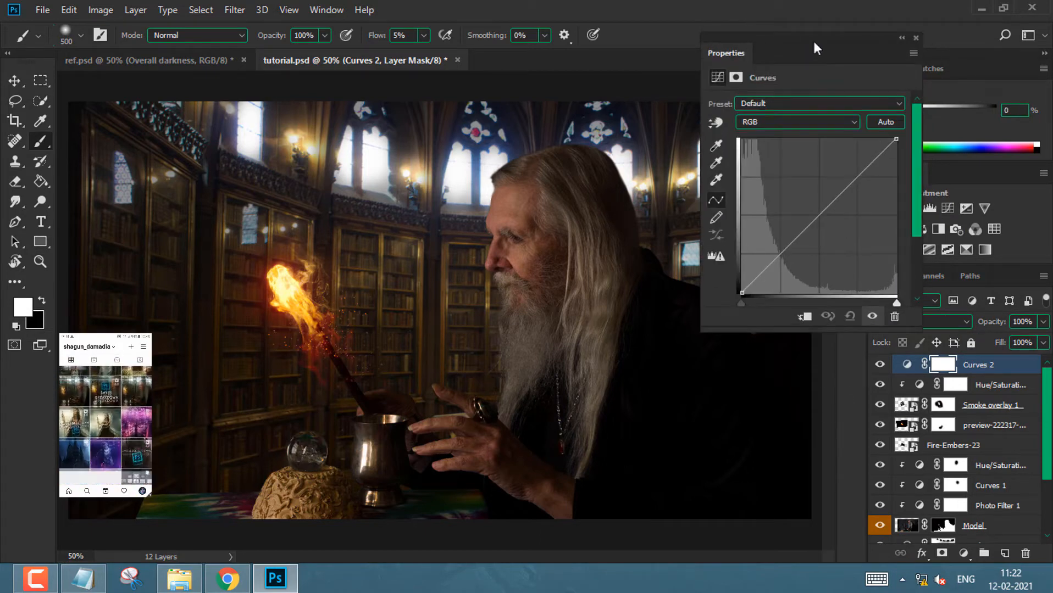
{"action": "left_click", "coordinate": [785, 255]}
{"action": "left_click_drag", "start_coordinate": [785, 255], "coordinate": [793, 262]}
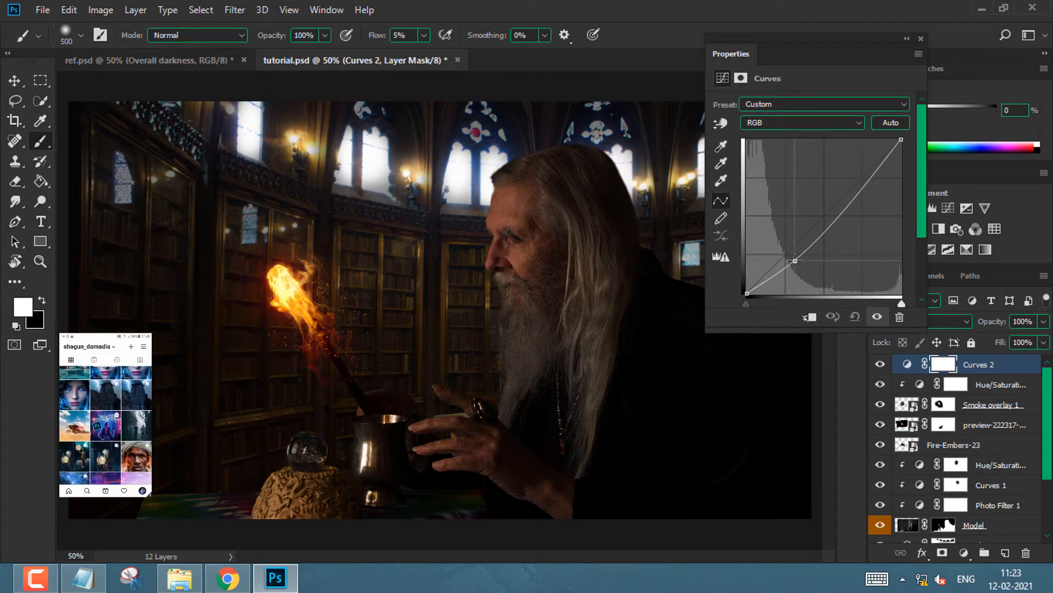
{"action": "left_click", "coordinate": [905, 39]}
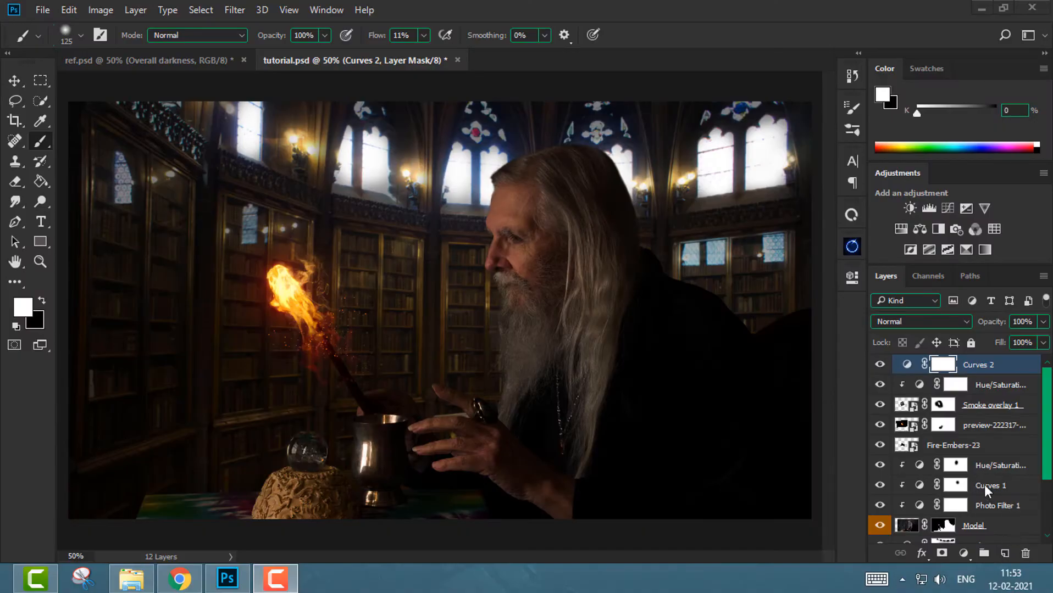
Add a new layer above the model's Hue/Saturation adjustment, clip it to the model, and make orange the foreground colour
{"action": "left_click", "coordinate": [986, 471]}
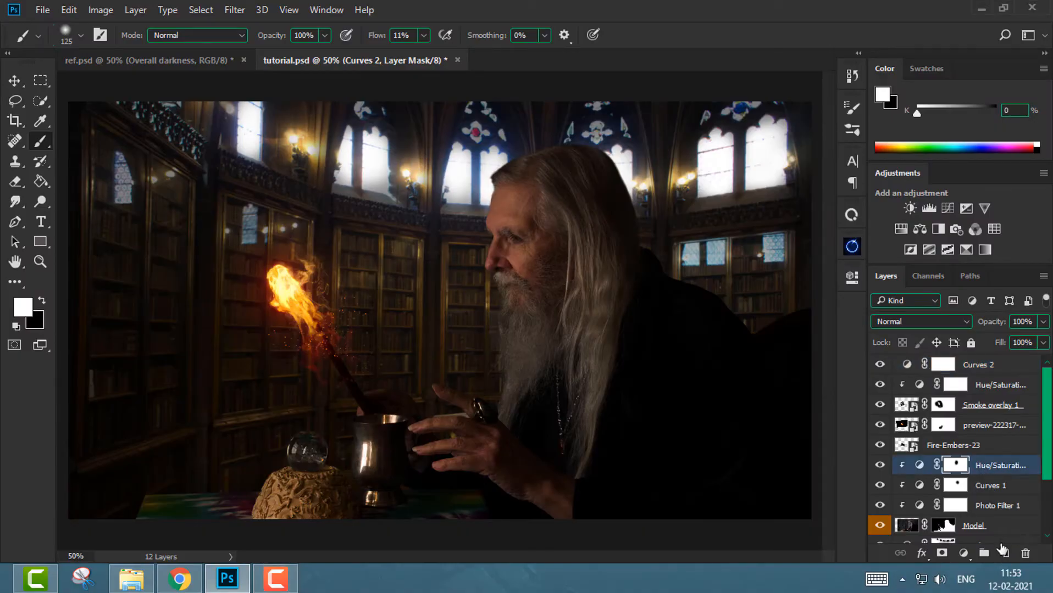
{"action": "left_click", "coordinate": [1004, 553]}
{"action": "right_click", "coordinate": [1011, 473]}
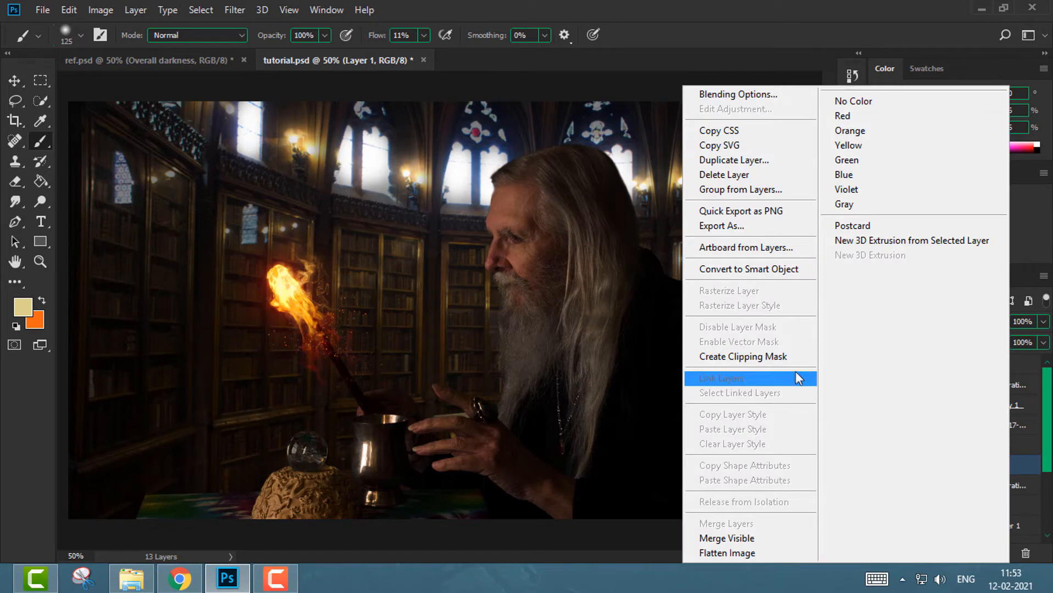
{"action": "left_click", "coordinate": [792, 359]}
{"action": "key", "text": "x"}
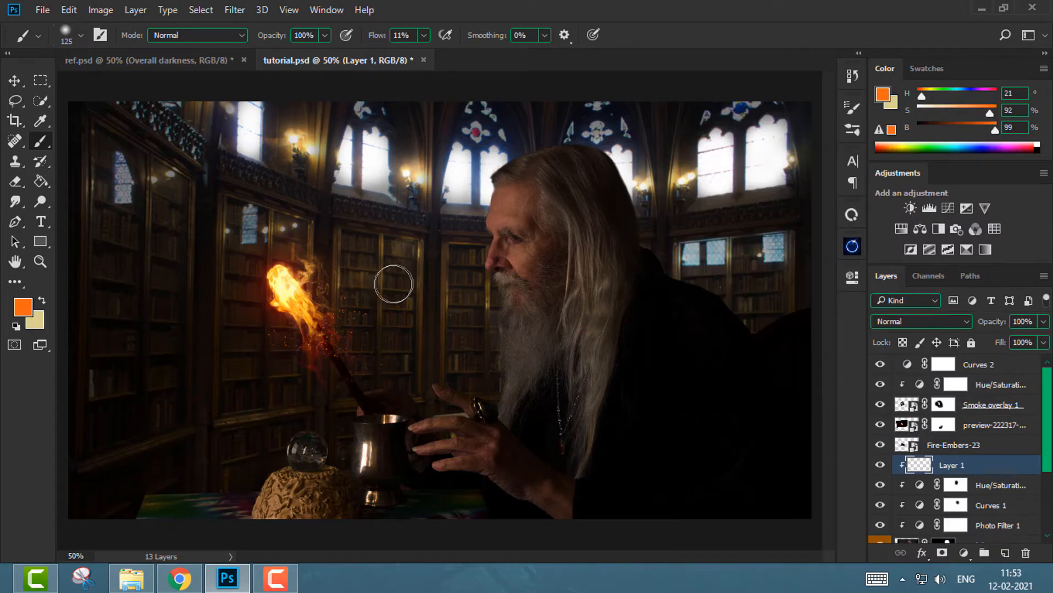
Paint orange over the wizard's forehead and nose with an enlarged brush at 40% flow
{"action": "left_click", "coordinate": [422, 35]}
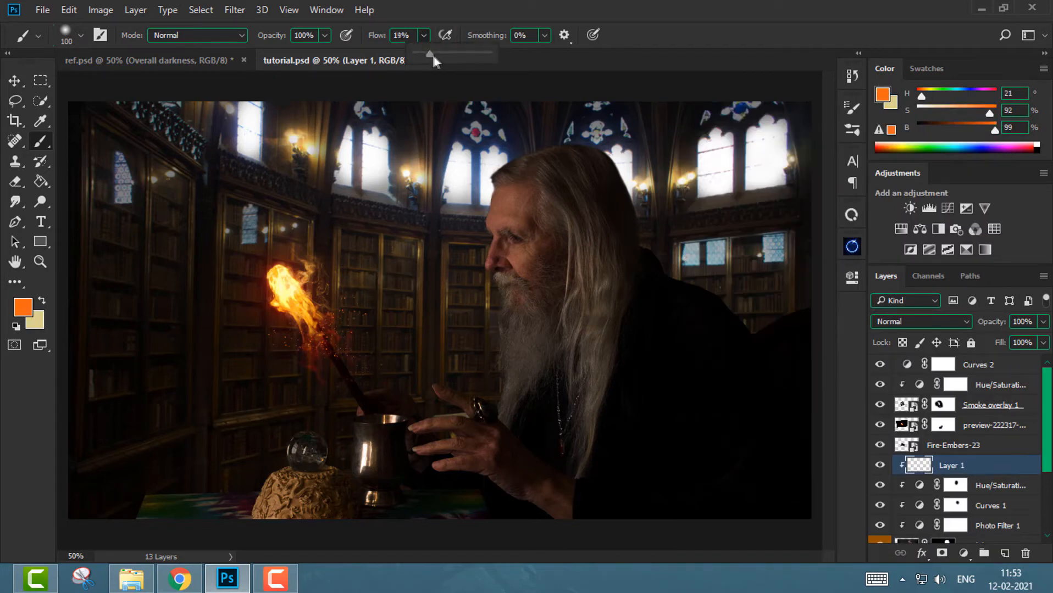
{"action": "left_click_drag", "start_coordinate": [442, 56], "coordinate": [444, 57]}
{"action": "left_click", "coordinate": [465, 5]}
{"action": "key", "text": "bracketright"}
{"action": "key", "text": "bracketright"}
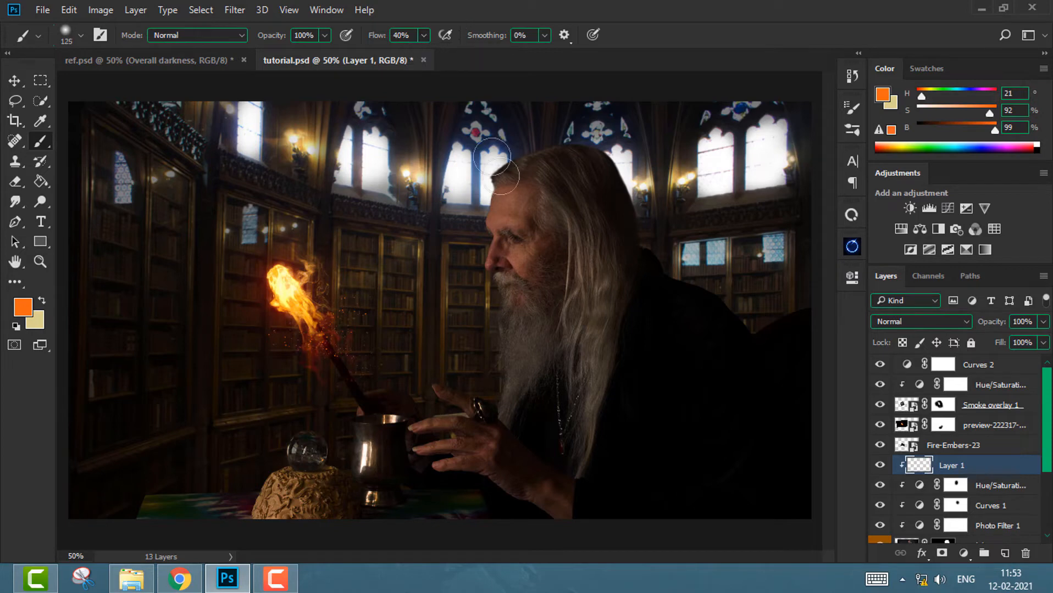
{"action": "mouse_move", "coordinate": [491, 242]}
{"action": "left_mouse_down"}
{"action": "mouse_move", "coordinate": [500, 261]}
{"action": "mouse_move", "coordinate": [491, 203]}
{"action": "mouse_move", "coordinate": [488, 257]}
{"action": "left_mouse_up"}
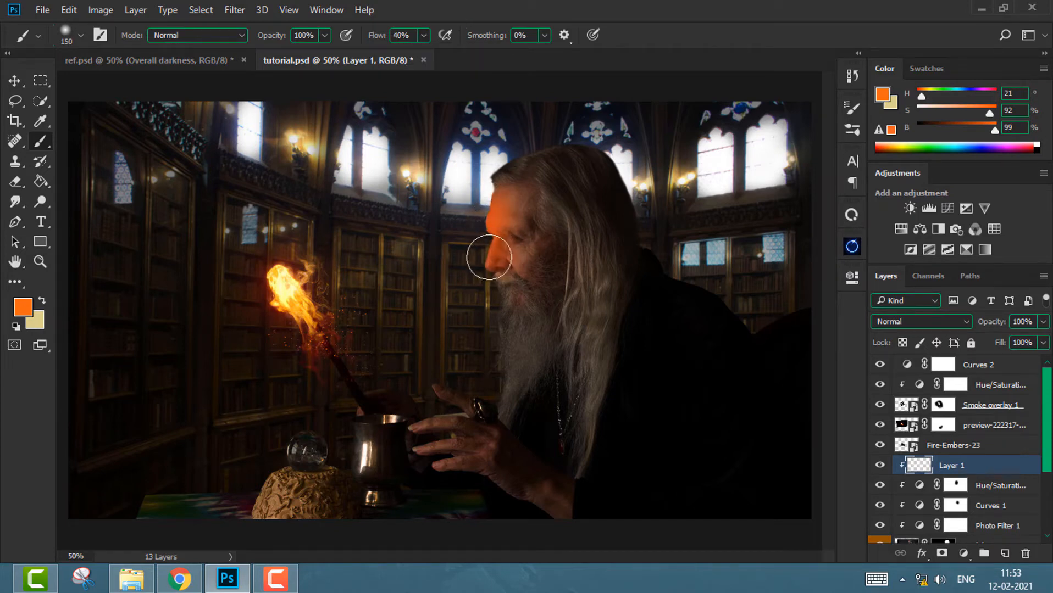
Set the orange face glow layer to Overlay and lower its opacity to about 24%
{"action": "left_click", "coordinate": [912, 321]}
{"action": "left_click", "coordinate": [906, 167]}
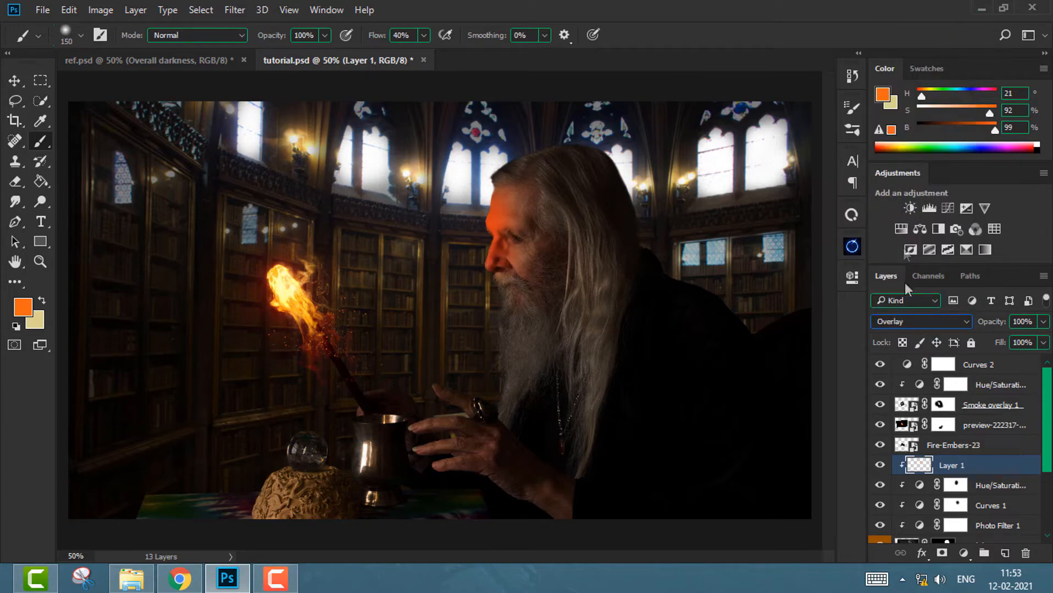
{"action": "key", "text": "ctrl+plus"}
{"action": "left_click", "coordinate": [1042, 342]}
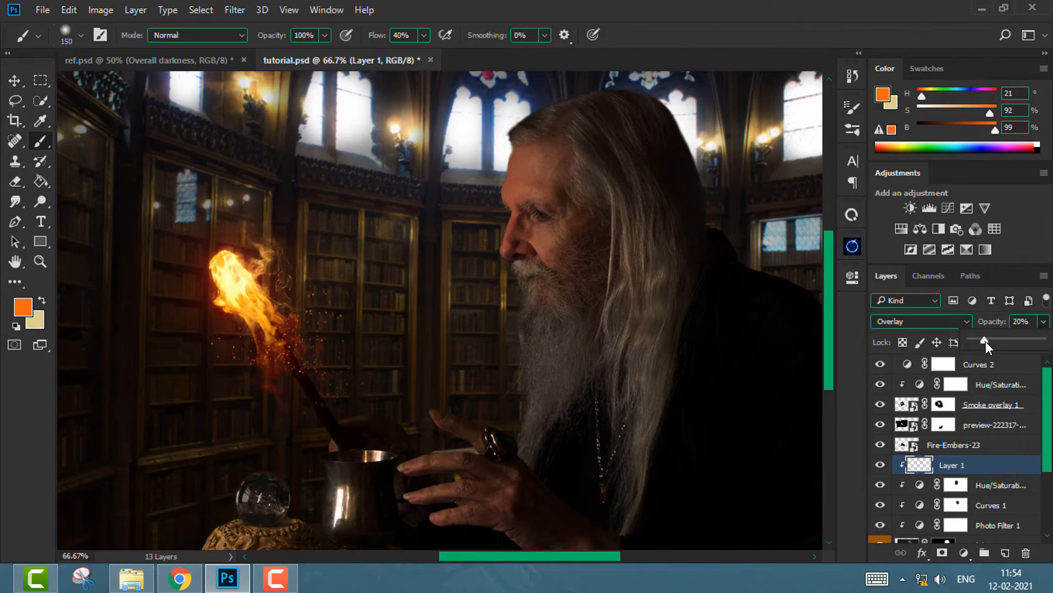
{"action": "left_click_drag", "start_coordinate": [986, 341], "coordinate": [987, 342]}
Sample a yellow-orange from the flame and paint it over the wizard's hands on a new clipped layer
{"action": "left_click", "coordinate": [260, 296], "text": "alt"}
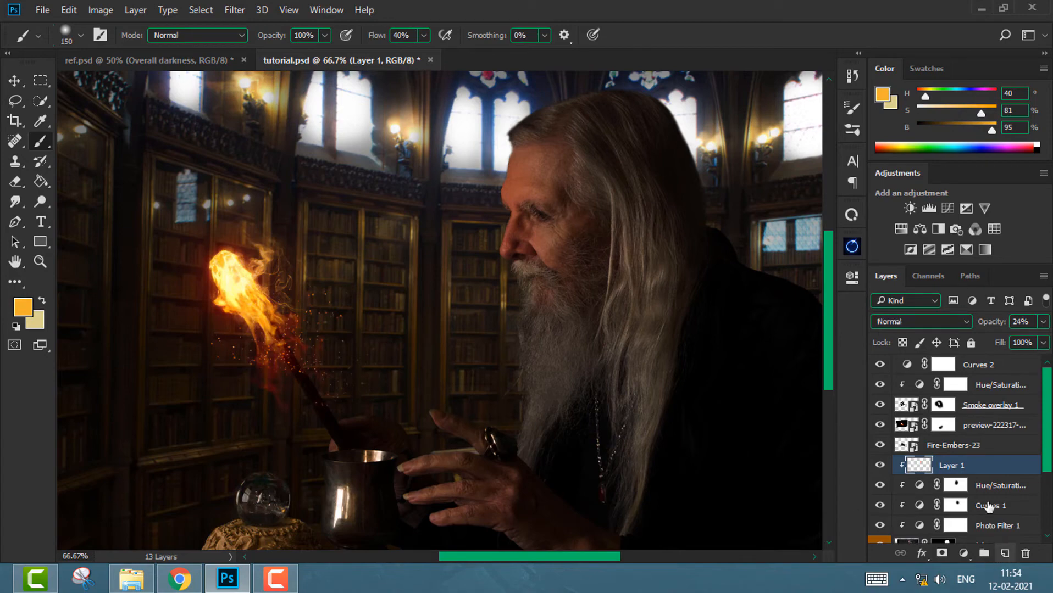
{"action": "left_click", "coordinate": [1004, 553]}
{"action": "right_click", "coordinate": [975, 466]}
{"action": "left_click", "coordinate": [739, 358]}
{"action": "mouse_move", "coordinate": [470, 412]}
{"action": "left_mouse_down"}
{"action": "mouse_move", "coordinate": [345, 405]}
{"action": "mouse_move", "coordinate": [308, 442]}
{"action": "mouse_move", "coordinate": [392, 443]}
{"action": "mouse_move", "coordinate": [430, 469]}
{"action": "mouse_move", "coordinate": [417, 472]}
{"action": "mouse_move", "coordinate": [446, 467]}
{"action": "left_mouse_up"}
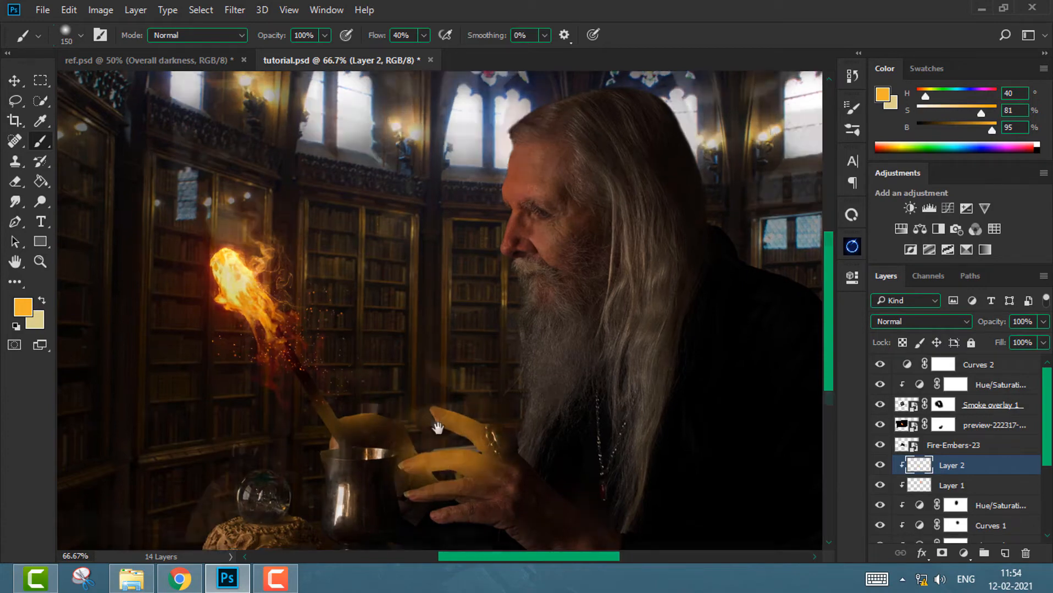
Set the hand glow layer to Soft Light at 17% opacity
{"action": "key", "text": "shift+alt+f"}
{"action": "double_click", "coordinate": [1021, 321]}
{"action": "type", "text": "17"}
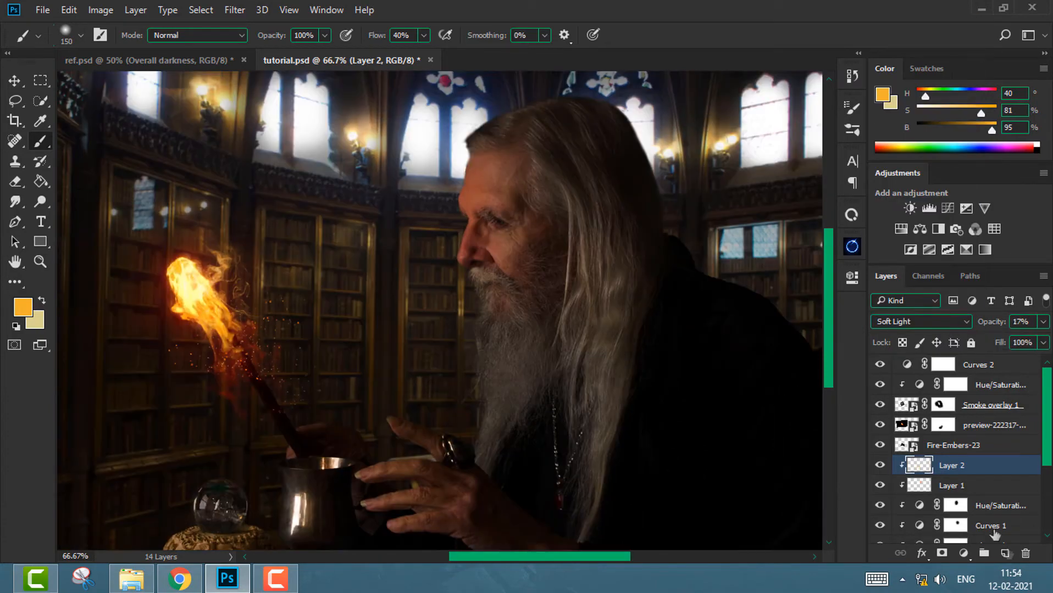
Add a clipped layer, reduce the yellow-orange's saturation to 68%, and paint it over the front of the face
{"action": "left_click", "coordinate": [1005, 553]}
{"action": "right_click", "coordinate": [968, 465]}
{"action": "left_click", "coordinate": [686, 365]}
{"action": "left_click_drag", "start_coordinate": [981, 112], "coordinate": [970, 113]}
{"action": "mouse_move", "coordinate": [469, 220]}
{"action": "left_mouse_down"}
{"action": "mouse_move", "coordinate": [500, 258]}
{"action": "mouse_move", "coordinate": [494, 247]}
{"action": "left_mouse_up"}
Set the yellow-orange face glow layer to Soft Light at about 15% opacity
{"action": "left_click", "coordinate": [913, 324]}
{"action": "left_click", "coordinate": [901, 385]}
{"action": "left_click", "coordinate": [1042, 322]}
{"action": "left_click_drag", "start_coordinate": [1040, 338], "coordinate": [979, 341]}
{"action": "left_click", "coordinate": [1043, 322]}
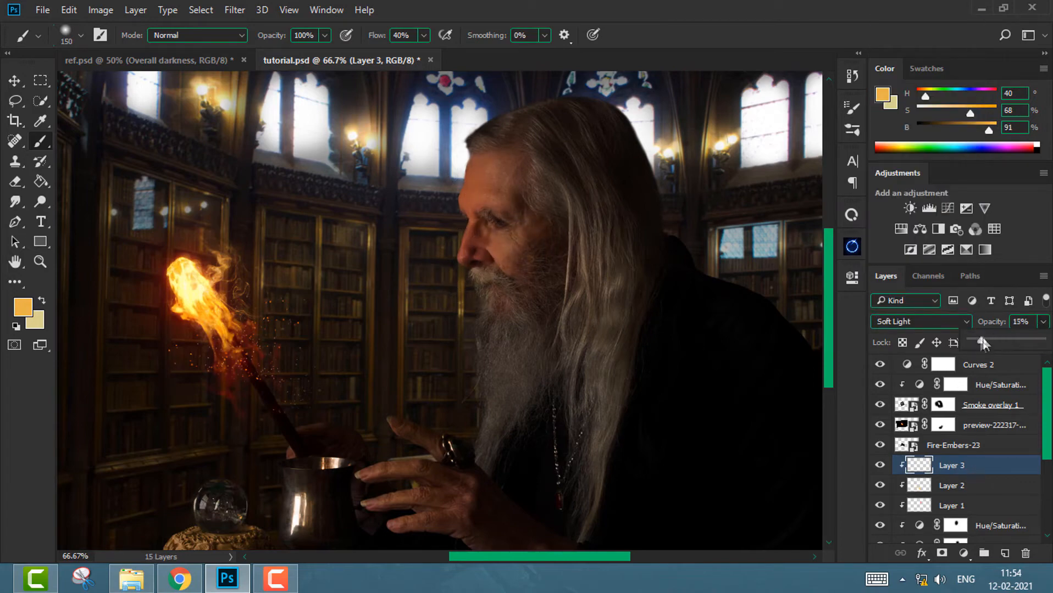
On a new clipped layer, paint a broad yellow-orange glow over the hands with a 250 px brush at 37% flow
{"action": "key", "text": "ctrl+minus"}
{"action": "left_click", "coordinate": [1005, 554]}
{"action": "right_click", "coordinate": [990, 466]}
{"action": "left_click", "coordinate": [723, 357]}
{"action": "key", "text": "bracketright"}
{"action": "key", "text": "bracketright"}
{"action": "key", "text": "bracketright"}
{"action": "left_click", "coordinate": [424, 36]}
{"action": "left_click_drag", "start_coordinate": [425, 54], "coordinate": [423, 54]}
{"action": "left_click_drag", "start_coordinate": [497, 467], "coordinate": [380, 405]}
Set the broad hand glow layer to Overlay at 4% opacity
{"action": "left_click", "coordinate": [952, 324]}
{"action": "left_click", "coordinate": [901, 373]}
{"action": "left_click", "coordinate": [1042, 322]}
{"action": "left_click_drag", "start_coordinate": [1040, 341], "coordinate": [973, 340]}
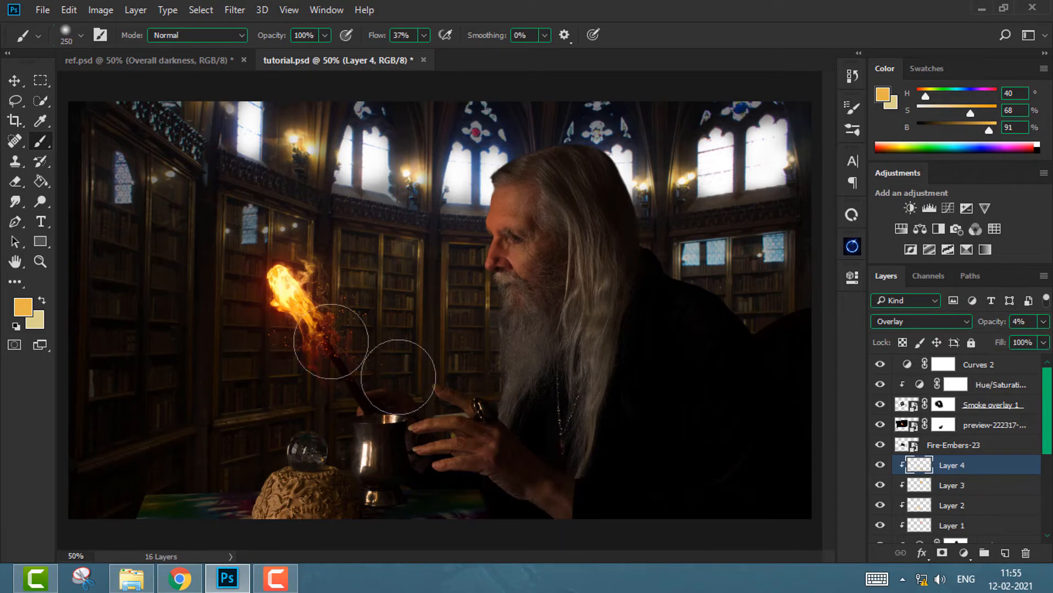
Add another clipped paint layer for the model and reduce the brush size for a smaller glow
{"action": "key", "text": "bracketright"}
{"action": "left_click", "coordinate": [1005, 554]}
{"action": "right_click", "coordinate": [987, 468]}
{"action": "left_click", "coordinate": [723, 357]}
{"action": "key", "text": "bracketleft"}
{"action": "key", "text": "bracketleft"}
{"action": "key", "text": "bracketleft"}
Set the small glow layer to Soft Light and strongly lower its opacity
{"action": "left_click", "coordinate": [913, 324]}
{"action": "left_click", "coordinate": [901, 384]}
{"action": "left_click", "coordinate": [1007, 484]}
{"action": "left_click", "coordinate": [990, 512]}
{"action": "left_click_drag", "start_coordinate": [1042, 322], "coordinate": [978, 343]}
{"action": "left_click", "coordinate": [998, 532]}
On a new clipped layer, paint yellow-orange over the wizard's beard and hair with a larger brush
{"action": "left_click", "coordinate": [1004, 554]}
{"action": "right_click", "coordinate": [1013, 472]}
{"action": "left_click", "coordinate": [762, 358]}
{"action": "key", "text": "bracketright"}
{"action": "key", "text": "bracketright"}
{"action": "key", "text": "bracketright"}
{"action": "mouse_move", "coordinate": [574, 335]}
{"action": "left_mouse_down"}
{"action": "mouse_move", "coordinate": [586, 311]}
{"action": "mouse_move", "coordinate": [558, 165]}
{"action": "left_mouse_up"}
Set the hair and beard glow layer to Overlay and strongly lower its opacity
{"action": "left_click", "coordinate": [966, 322]}
{"action": "left_click", "coordinate": [904, 174]}
{"action": "left_click", "coordinate": [1043, 322]}
{"action": "left_click_drag", "start_coordinate": [1044, 341], "coordinate": [980, 343]}
{"action": "left_click", "coordinate": [964, 322]}
{"action": "left_click", "coordinate": [903, 163]}
Add a further clipped layer and paint yellow-orange on the wizard's face and hair
{"action": "left_click", "coordinate": [1005, 554]}
{"action": "right_click", "coordinate": [1002, 470]}
{"action": "left_click", "coordinate": [761, 359]}
{"action": "left_click", "coordinate": [468, 247]}
{"action": "key", "text": "ctrl+plus"}
{"action": "left_click", "coordinate": [584, 273]}
{"action": "key", "text": "ctrl+minus"}
Set Layer 7 to Overlay at 11% opacity
{"action": "left_click_drag", "start_coordinate": [1042, 322], "coordinate": [975, 343]}
{"action": "left_click", "coordinate": [964, 322]}
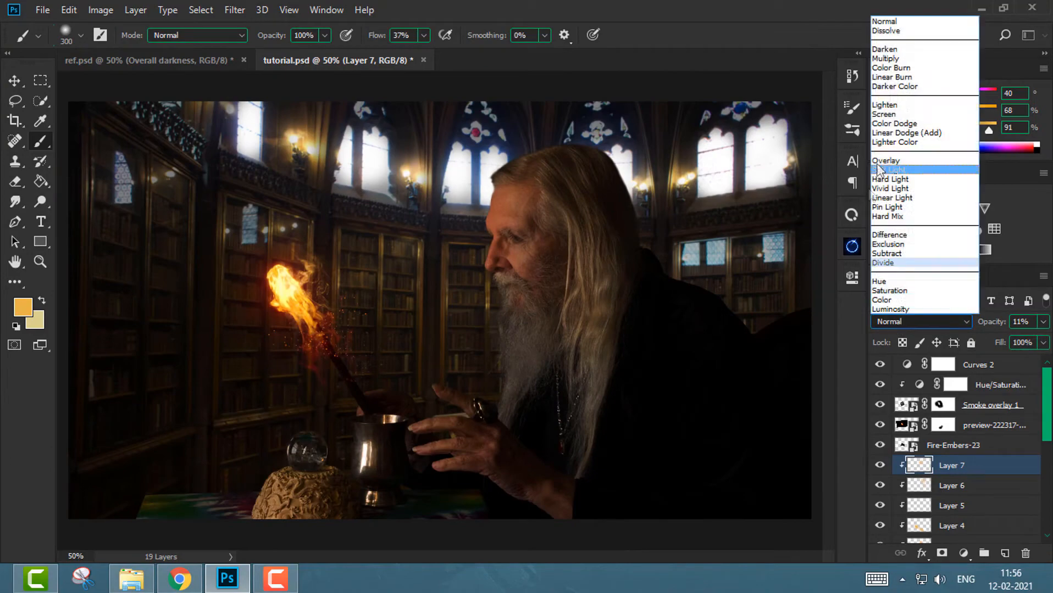
{"action": "left_click", "coordinate": [904, 162]}
{"action": "key", "text": "ctrl+plus"}
{"action": "left_click_drag", "start_coordinate": [505, 511], "coordinate": [498, 386]}
{"action": "left_click_drag", "start_coordinate": [330, 300], "coordinate": [333, 427]}
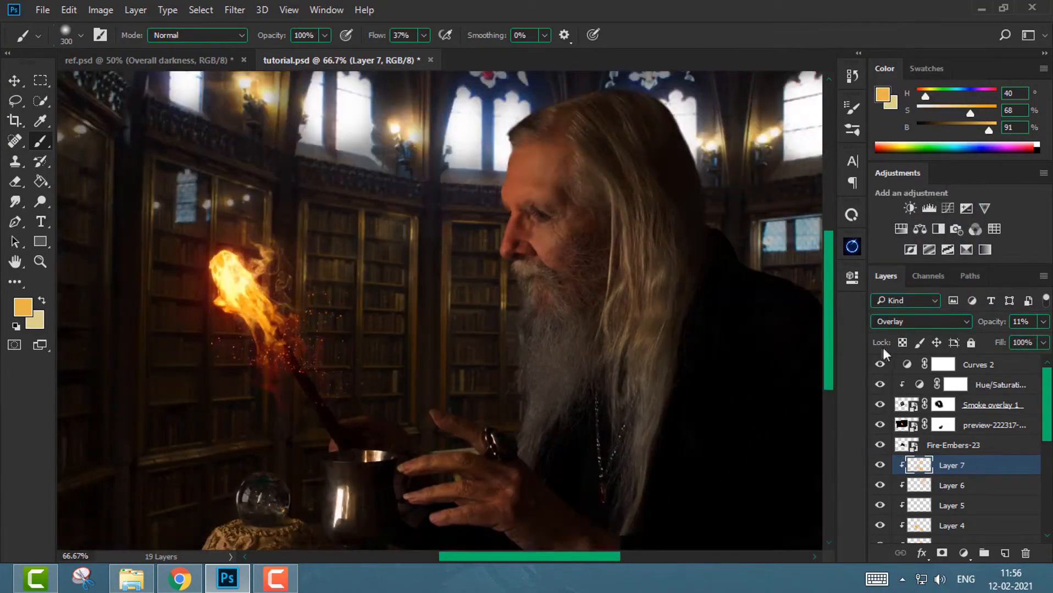
Add a Hue/Saturation adjustment clipped to the model and colorize it, adjusting its hue, saturation and lightness
{"action": "key", "text": "ctrl+minus"}
{"action": "left_click", "coordinate": [901, 229]}
{"action": "left_click", "coordinate": [717, 535]}
{"action": "left_click", "coordinate": [693, 455]}
{"action": "left_click_drag", "start_coordinate": [718, 437], "coordinate": [739, 437]}
{"action": "left_click_drag", "start_coordinate": [626, 378], "coordinate": [651, 378]}
{"action": "left_click_drag", "start_coordinate": [672, 407], "coordinate": [726, 409]}
{"action": "left_click_drag", "start_coordinate": [650, 378], "coordinate": [645, 377]}
{"action": "left_click", "coordinate": [811, 271]}
Invert the new Hue/Saturation mask, raise the brush flow for painting it, lower the adjustment's opacity, and save the document
{"action": "key", "text": "ctrl+i"}
{"action": "key", "text": "shift+0"}
{"action": "key", "text": "shift+8"}
{"action": "left_click_drag", "start_coordinate": [1042, 322], "coordinate": [987, 340]}
{"action": "key", "text": "ctrl+plus"}
{"action": "key", "text": "ctrl+plus"}
{"action": "key", "text": "ctrl+minus"}
{"action": "key", "text": "ctrl+minus"}
{"action": "key", "text": "ctrl+s"}
{"action": "scroll", "coordinate": [956, 440], "scroll_direction": "down", "scroll_amount": 2}
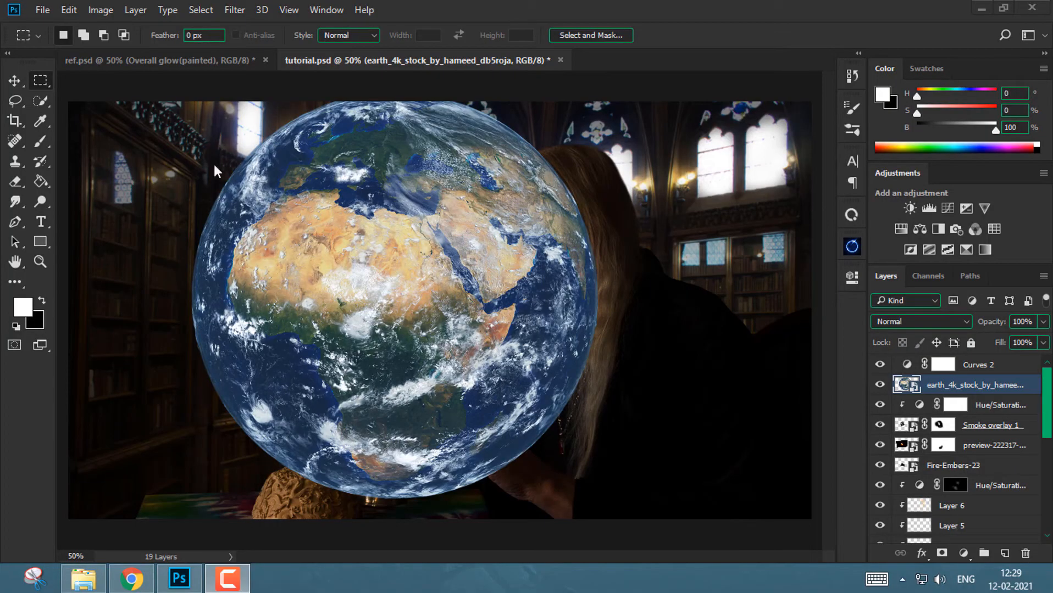
Scale the Earth image down to 0.73% and move it over the crystal ball
{"action": "left_click", "coordinate": [214, 164]}
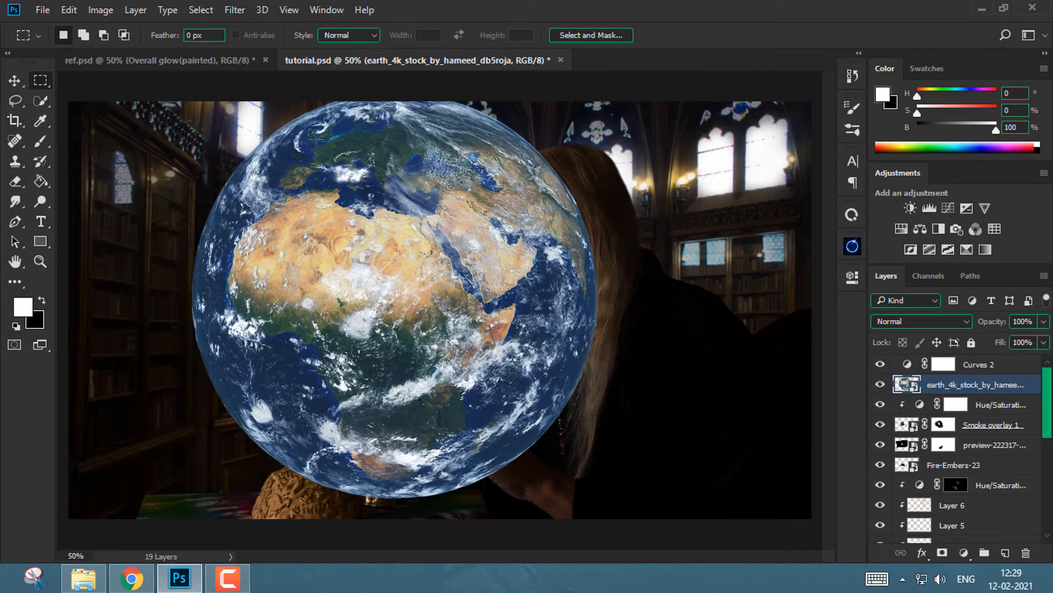
{"action": "key", "text": "ctrl+t"}
{"action": "key", "text": "ctrl+minus"}
{"action": "left_click_drag", "start_coordinate": [552, 159], "coordinate": [315, 396]}
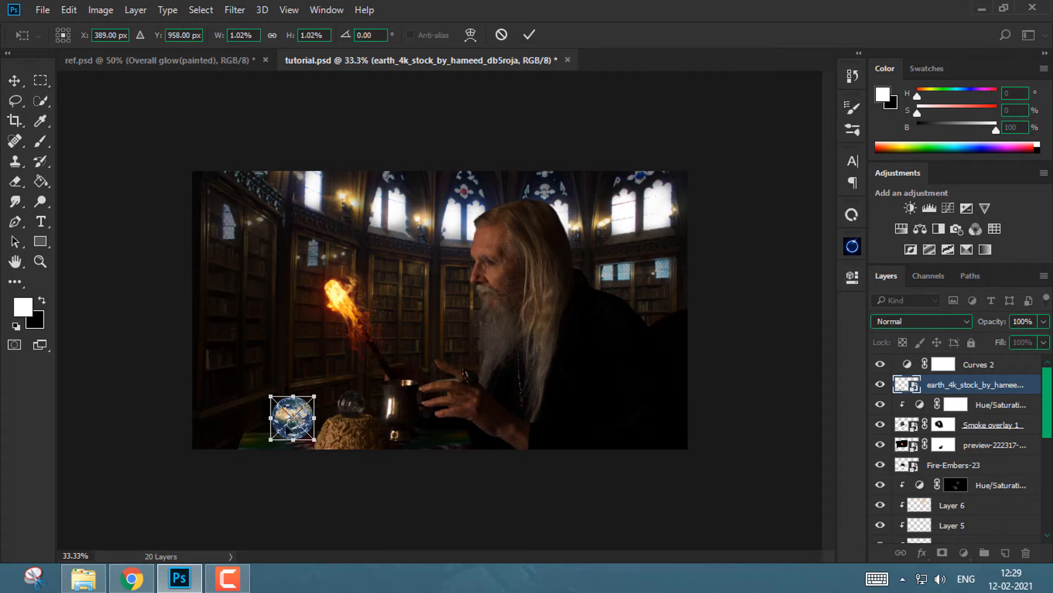
{"action": "left_click_drag", "start_coordinate": [294, 433], "coordinate": [358, 411]}
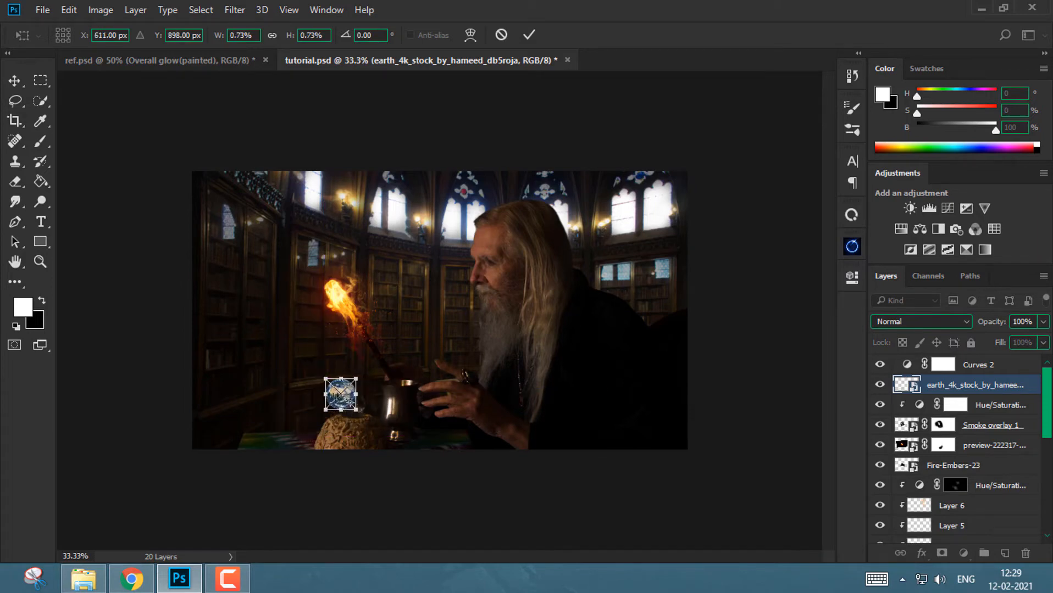
Lower the Earth layer's opacity to 47% and align the globe precisely with the crystal ball
{"action": "left_click_drag", "start_coordinate": [1043, 322], "coordinate": [1005, 346]}
{"action": "key", "text": "ctrl+plus"}
{"action": "key", "text": "ctrl+plus"}
{"action": "left_click_drag", "start_coordinate": [369, 362], "coordinate": [444, 276]}
{"action": "left_click_drag", "start_coordinate": [319, 378], "coordinate": [343, 401]}
{"action": "key", "text": "Return"}
{"action": "key", "text": "ctrl+plus"}
{"action": "key", "text": "ctrl+plus"}
{"action": "left_click_drag", "start_coordinate": [397, 482], "coordinate": [563, 263]}
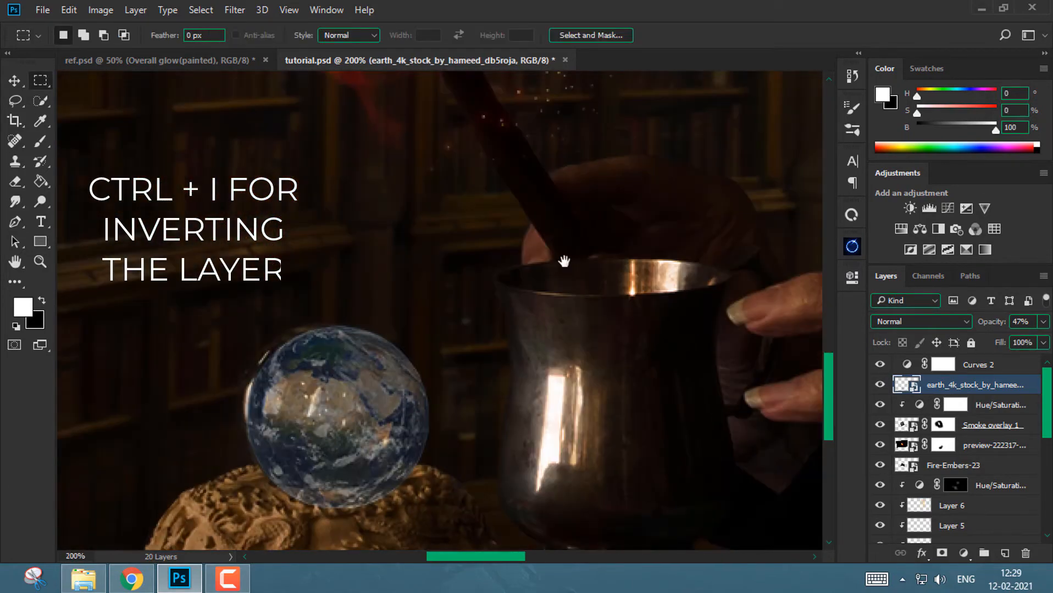
{"action": "key", "text": "ctrl+t"}
{"action": "left_click_drag", "start_coordinate": [350, 419], "coordinate": [341, 418]}
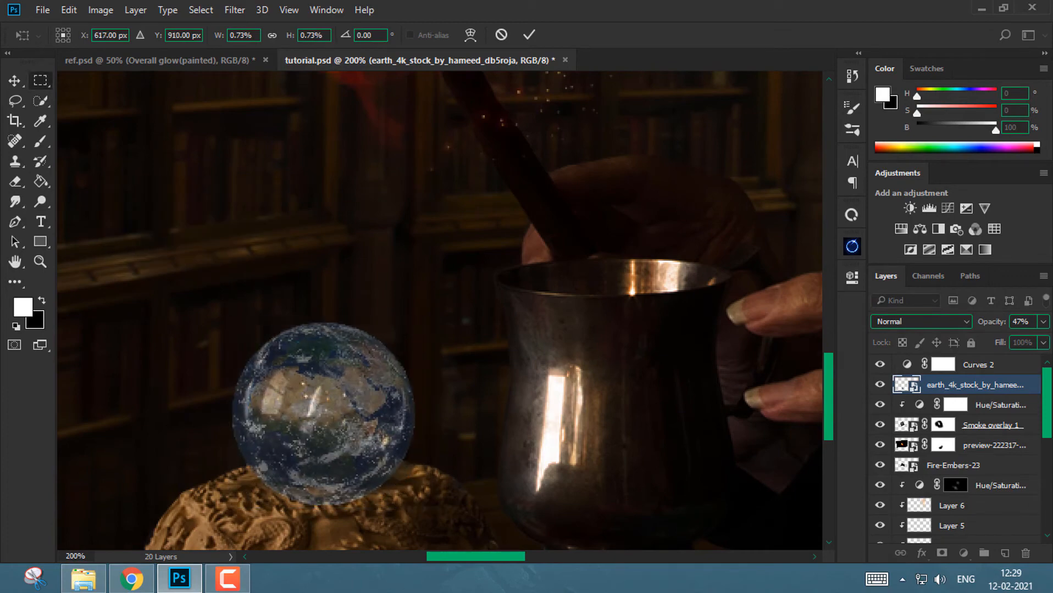
{"action": "key", "text": "Return"}
Restore the Earth layer's opacity to 100% and invert its colors
{"action": "left_click", "coordinate": [1042, 322]}
{"action": "left_click", "coordinate": [1041, 342]}
{"action": "left_click", "coordinate": [999, 393]}
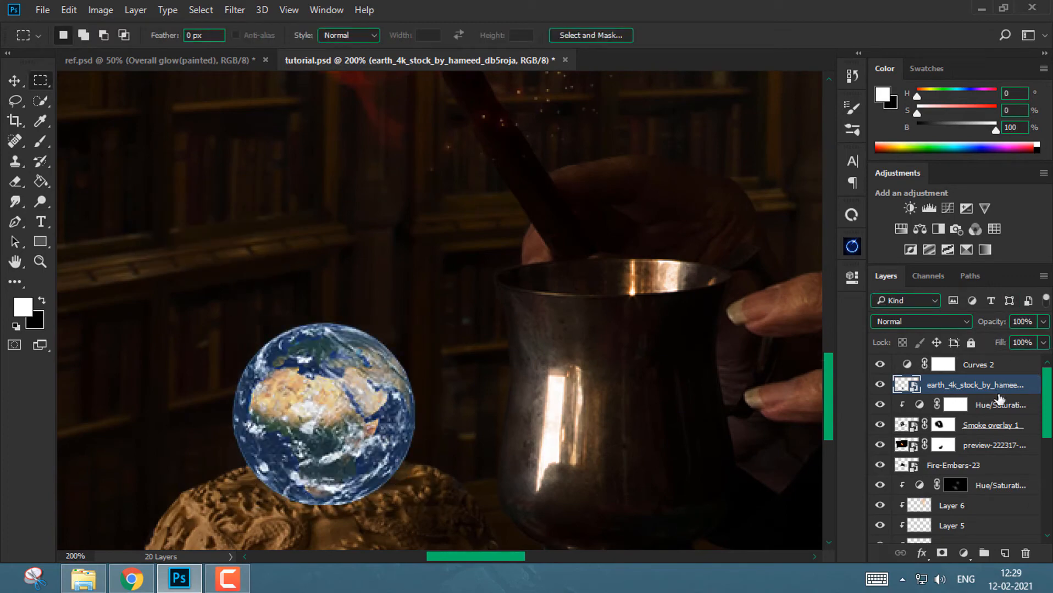
{"action": "key", "text": "ctrl+i"}
{"action": "key", "text": "ctrl+minus"}
{"action": "key", "text": "ctrl+minus"}
{"action": "key", "text": "ctrl+minus"}
{"action": "key", "text": "ctrl+minus"}
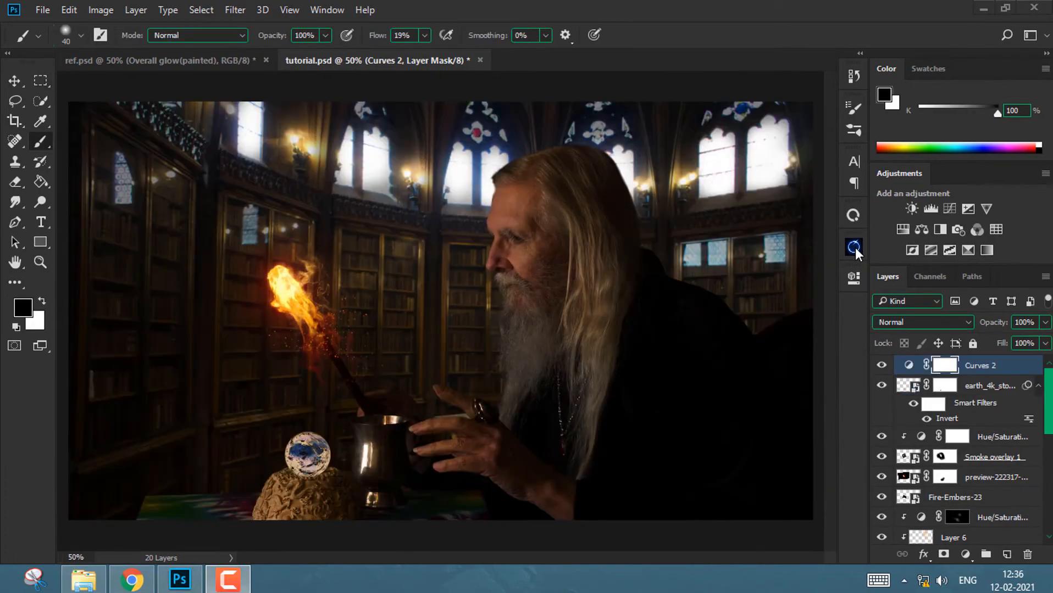
Generate an Oniric Diffuse glow, set its threshold to 0.4, and check the affected areas in the X-Ray view
{"action": "left_click", "coordinate": [853, 247]}
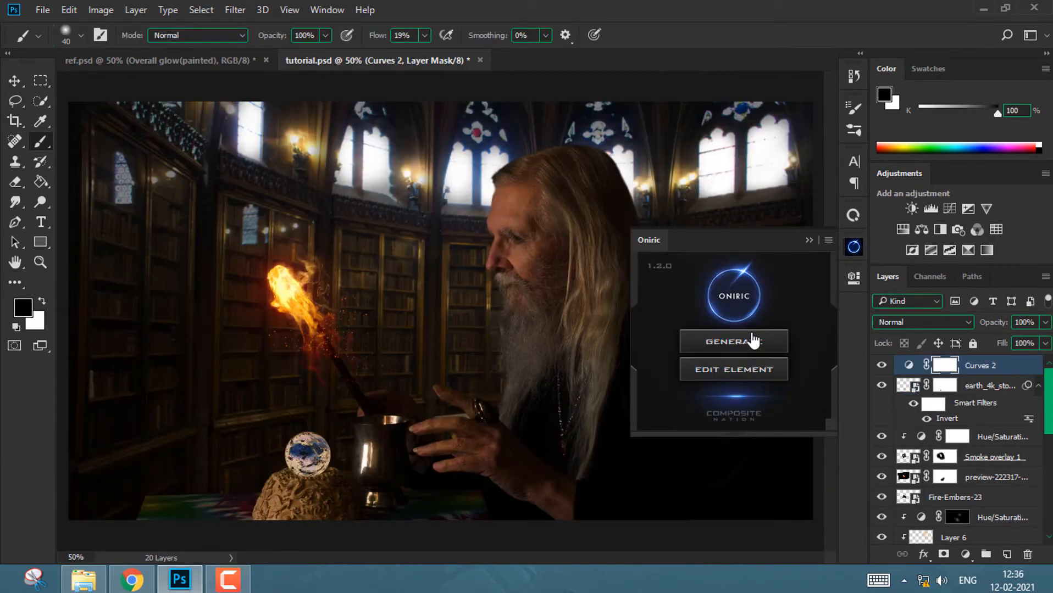
{"action": "left_click", "coordinate": [720, 343]}
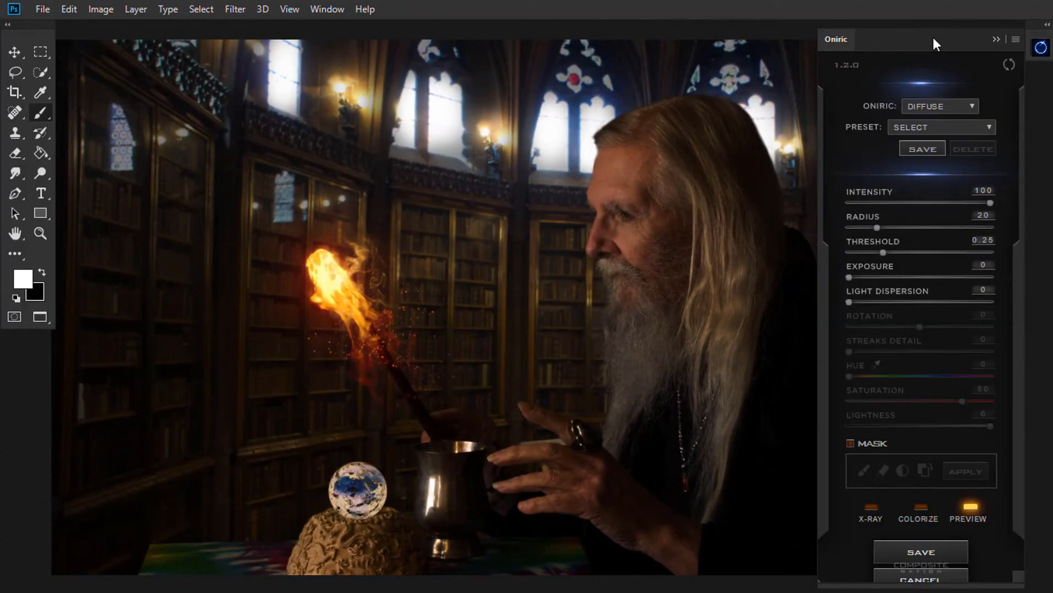
{"action": "left_click_drag", "start_coordinate": [903, 43], "coordinate": [941, 3]}
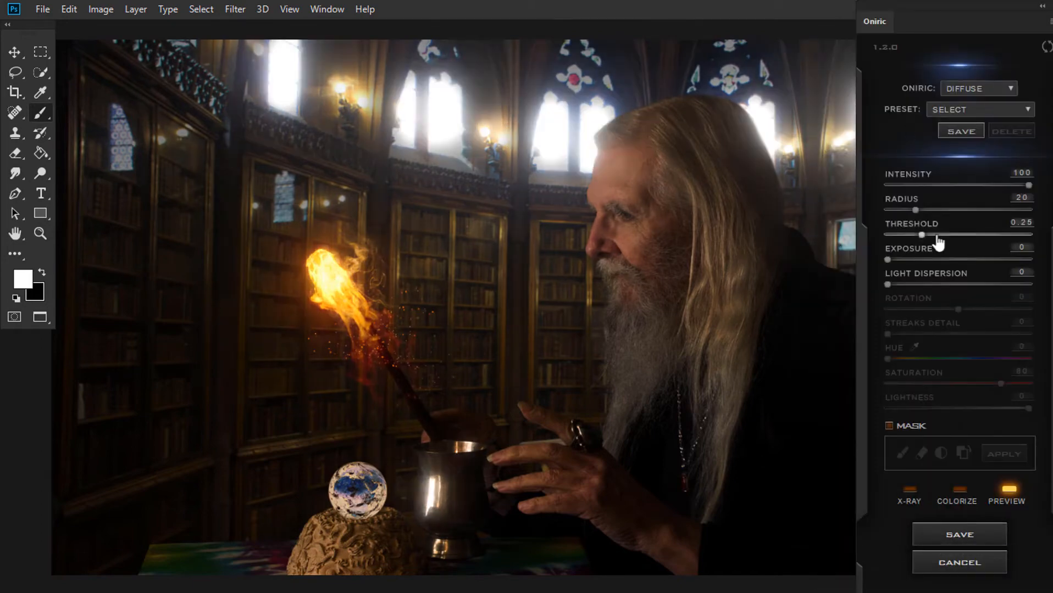
{"action": "left_click", "coordinate": [933, 235]}
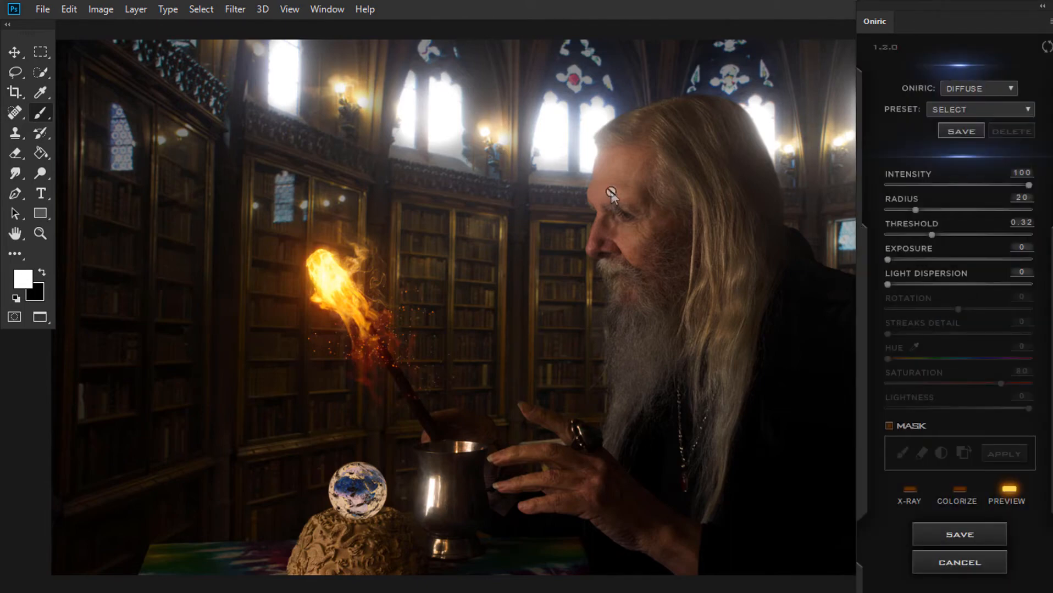
{"action": "left_click", "coordinate": [909, 500]}
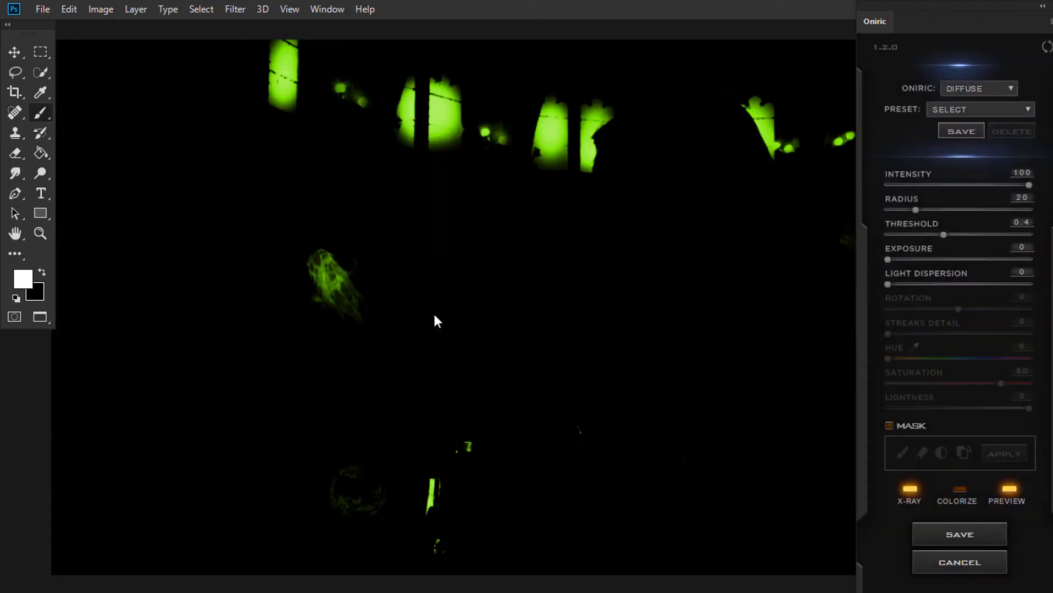
{"action": "left_click", "coordinate": [909, 500]}
Compare the image with and without the Oniric glow preview, and save the effect
{"action": "left_click", "coordinate": [1010, 490]}
{"action": "left_click", "coordinate": [1009, 492]}
{"action": "left_click", "coordinate": [1008, 493]}
{"action": "left_click", "coordinate": [1007, 493]}
{"action": "left_click", "coordinate": [1007, 493]}
{"action": "left_click", "coordinate": [1007, 493]}
{"action": "left_click", "coordinate": [1006, 493]}
{"action": "left_click", "coordinate": [1007, 494]}
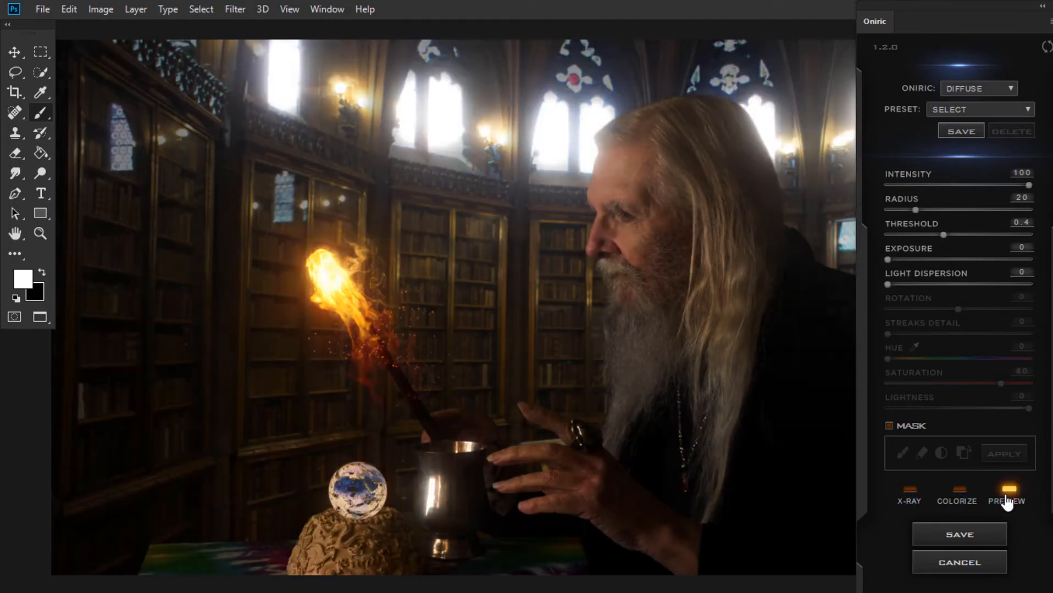
{"action": "left_click", "coordinate": [1002, 535]}
Add a new layer above Levels 1 and set its blending mode to Linear Dodge (Add)
{"action": "left_click", "coordinate": [1004, 552]}
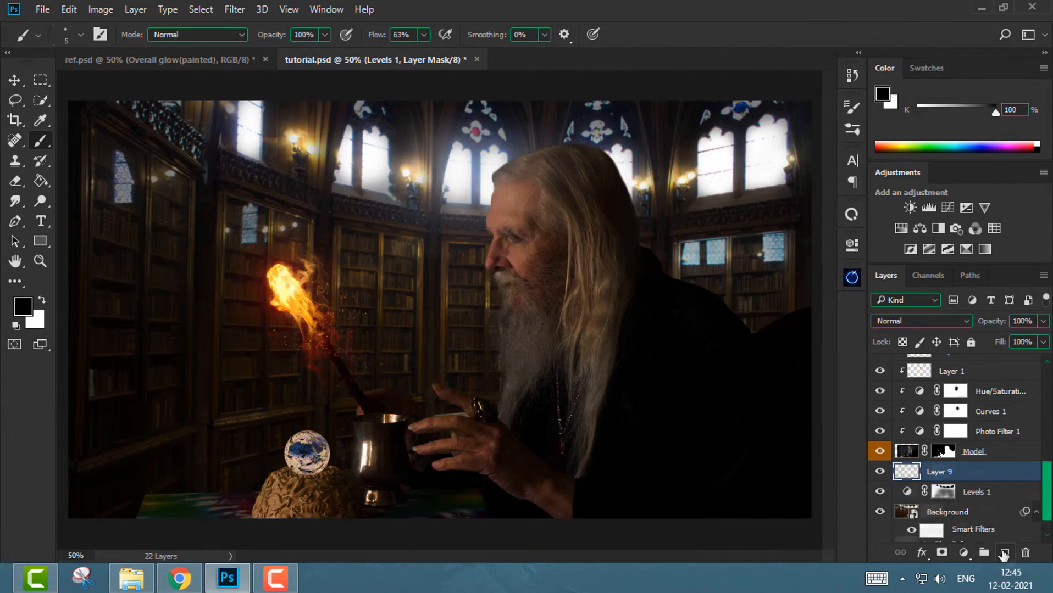
{"action": "left_click", "coordinate": [885, 325]}
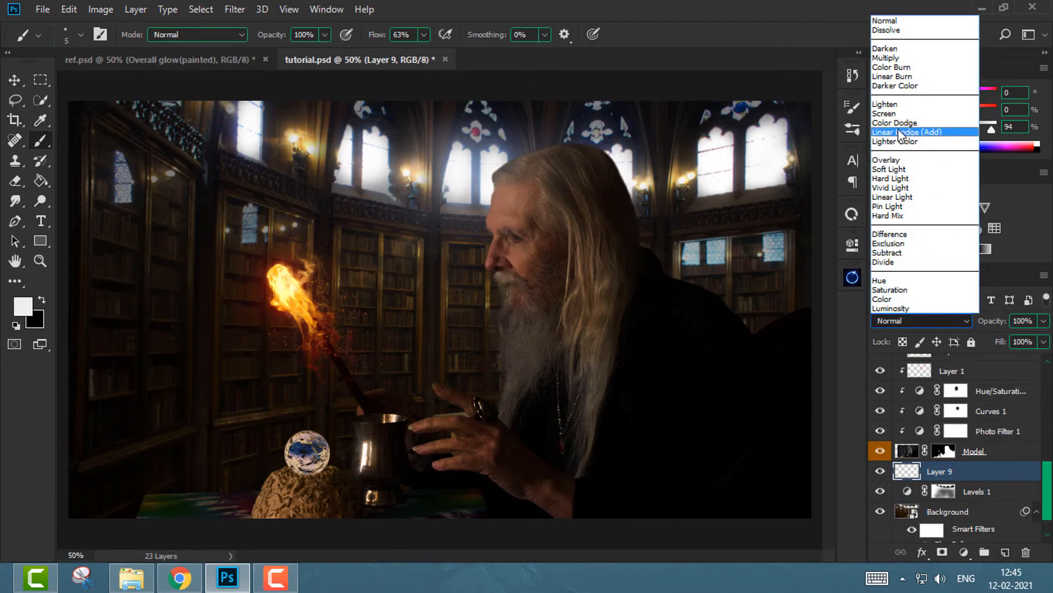
{"action": "left_click", "coordinate": [901, 131]}
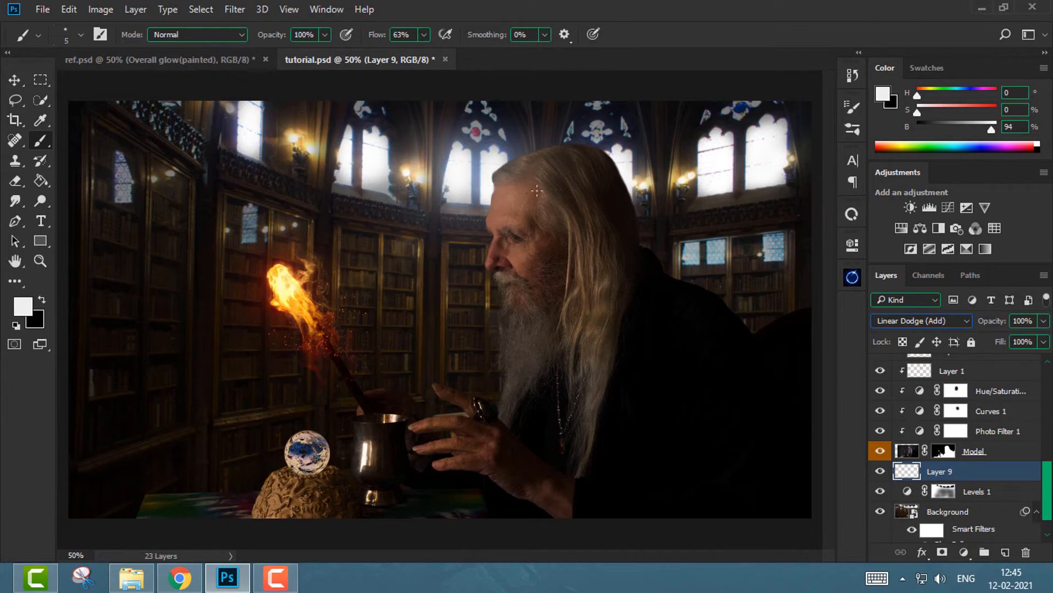
Paint a soft white glow over the library windows with a large soft brush, enlarging it to 300 px
{"action": "left_click", "coordinate": [80, 39]}
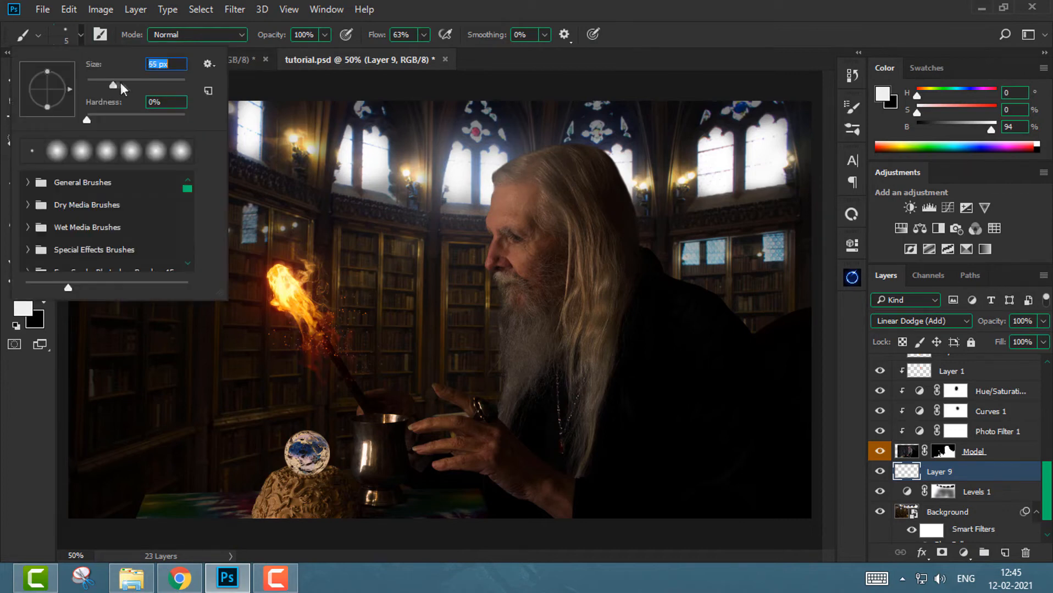
{"action": "left_click", "coordinate": [479, 11]}
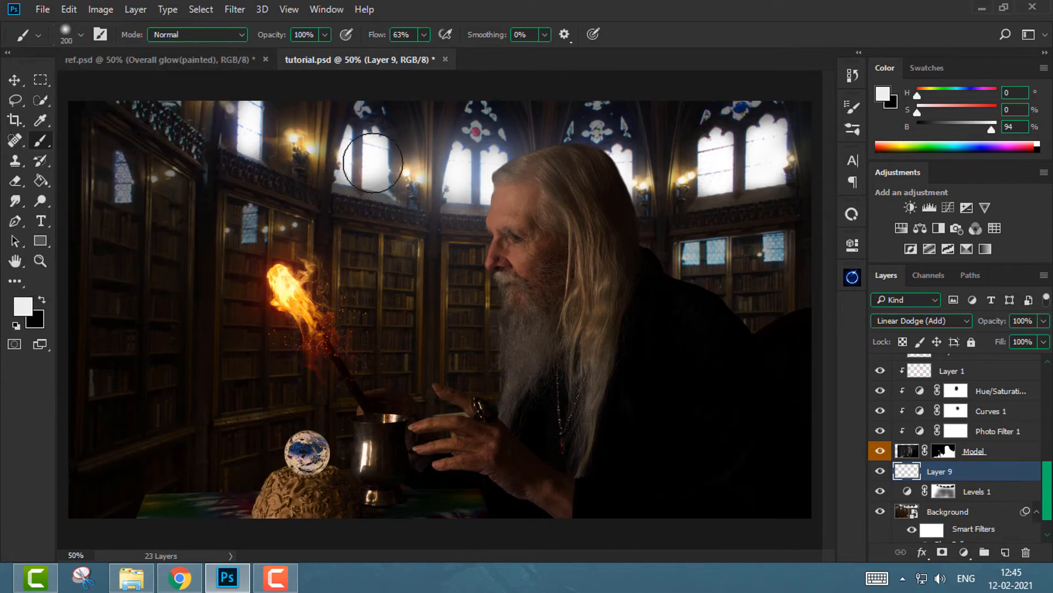
{"action": "key", "text": "bracketleft"}
{"action": "key", "text": "bracketleft"}
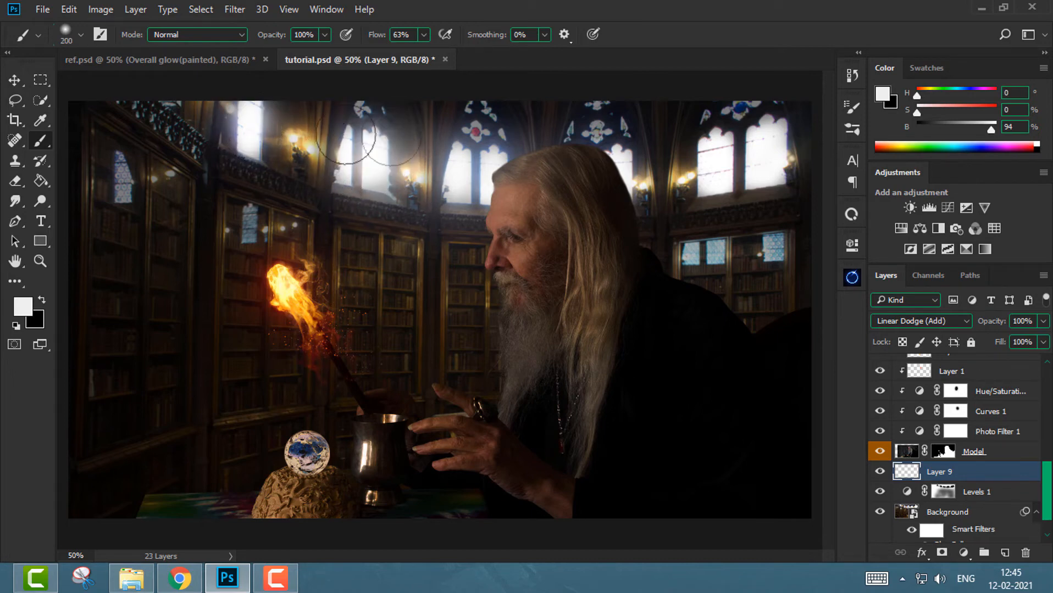
{"action": "key", "text": "bracketright"}
{"action": "key", "text": "bracketright"}
{"action": "left_click", "coordinate": [769, 147]}
{"action": "left_click", "coordinate": [718, 166]}
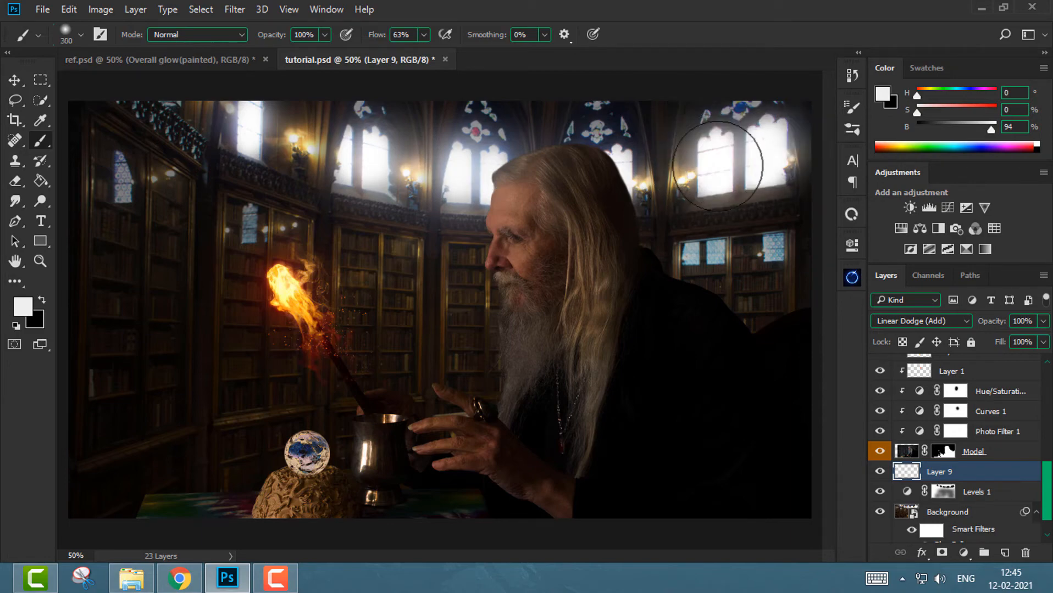
{"action": "left_click", "coordinate": [625, 169]}
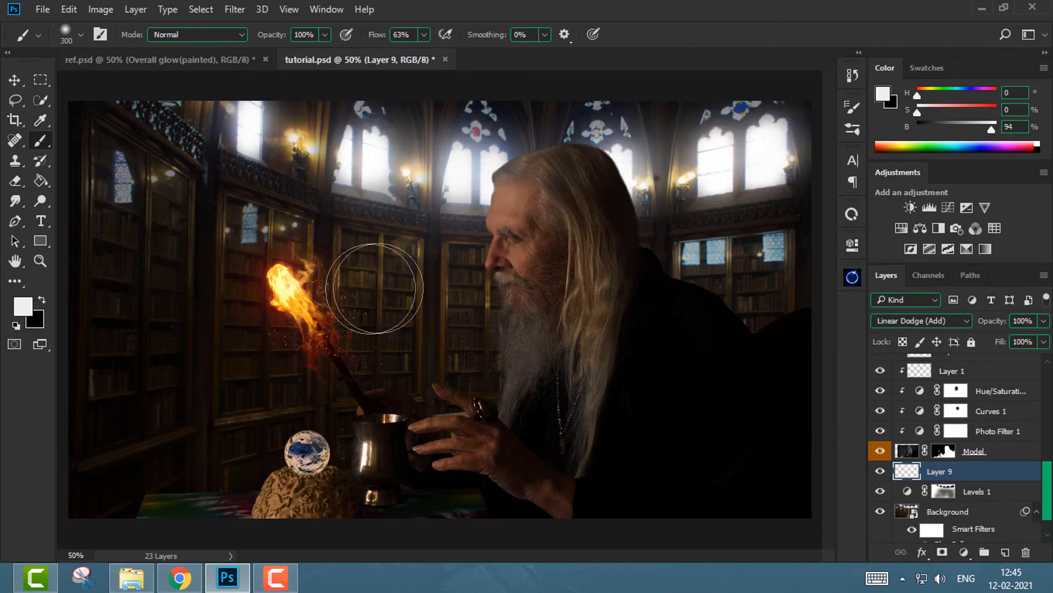
Add a new layer above the Hue/Saturation adjustment clipped to the model
{"action": "key", "text": "ctrl+plus"}
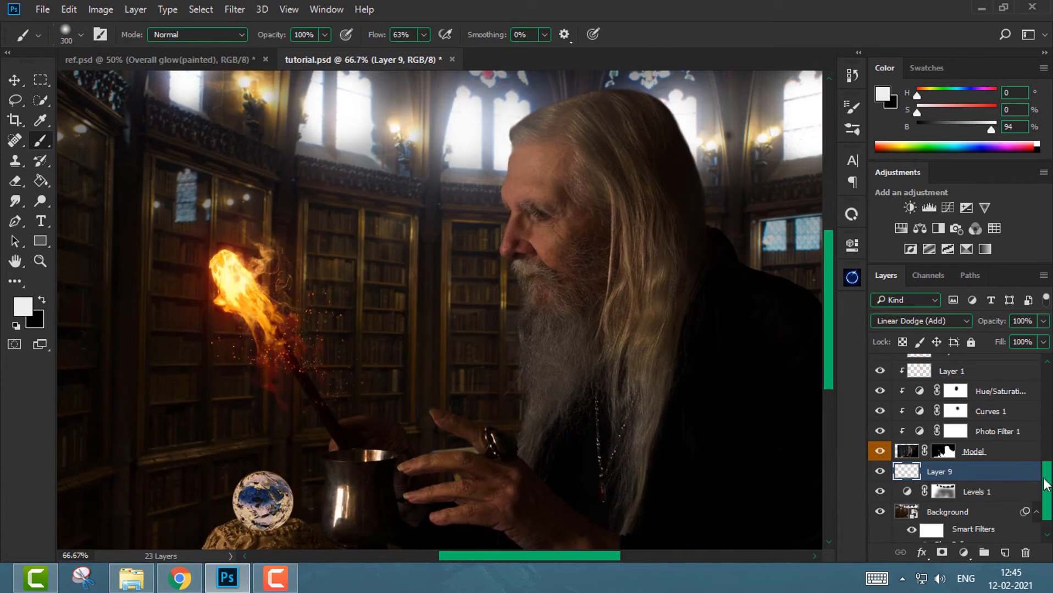
{"action": "scroll", "coordinate": [1011, 473], "scroll_direction": "up", "scroll_amount": 5}
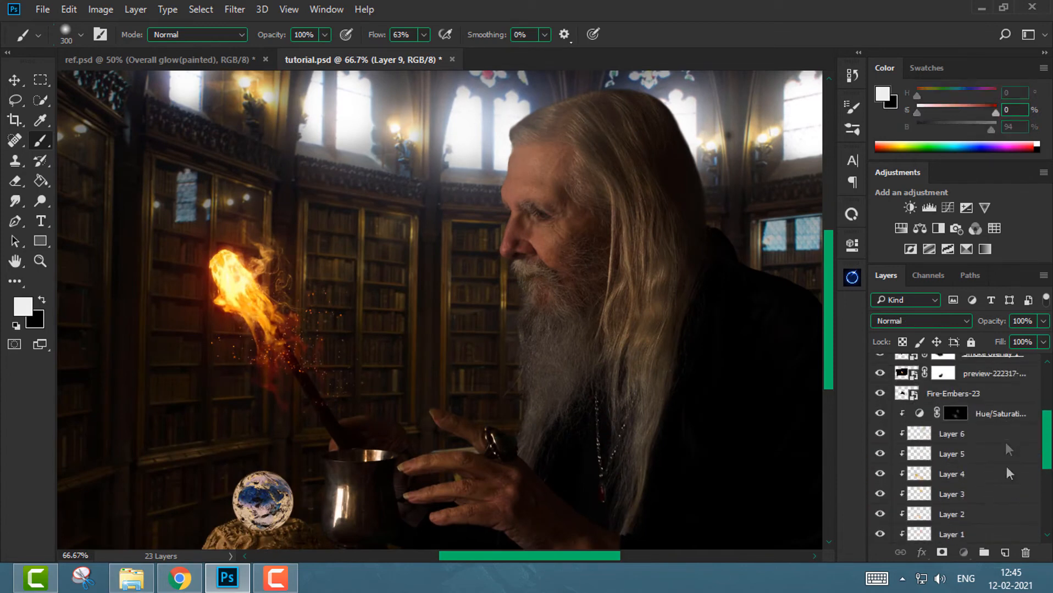
{"action": "left_click", "coordinate": [1000, 413]}
{"action": "left_click", "coordinate": [1004, 553]}
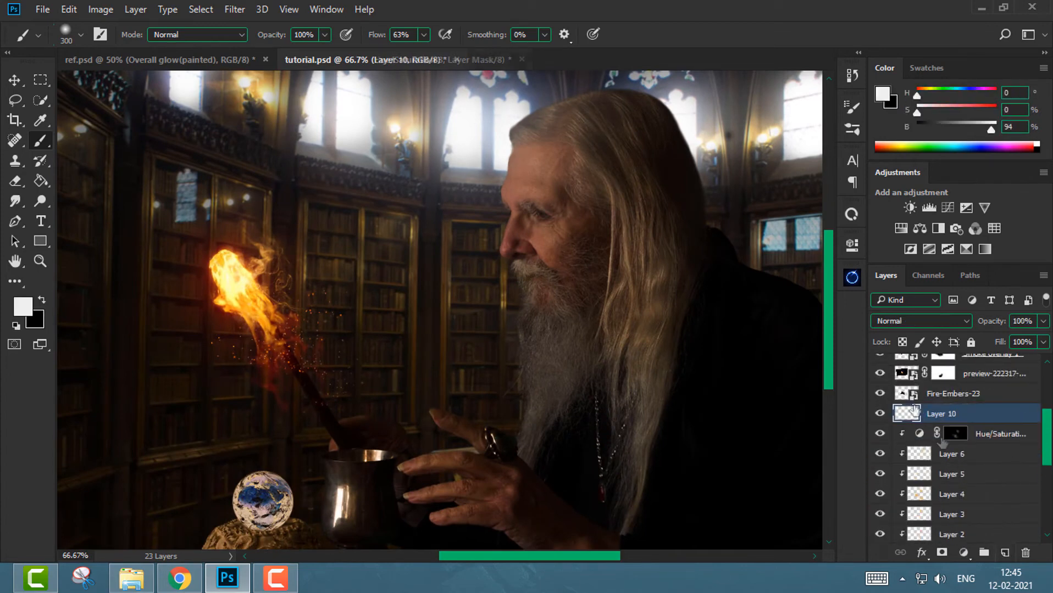
Paint a soft white glow along the top of the wizard's head with a 175 px brush
{"action": "left_click", "coordinate": [72, 40]}
{"action": "key", "text": "Return"}
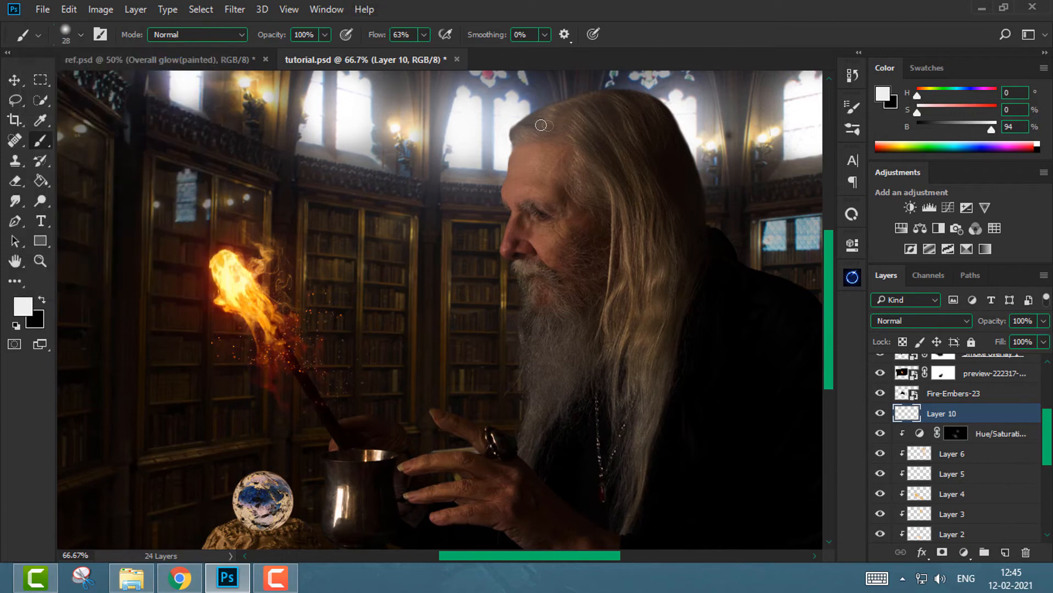
{"action": "key", "text": "bracketright"}
{"action": "key", "text": "bracketright"}
{"action": "key", "text": "bracketright"}
{"action": "key", "text": "bracketright"}
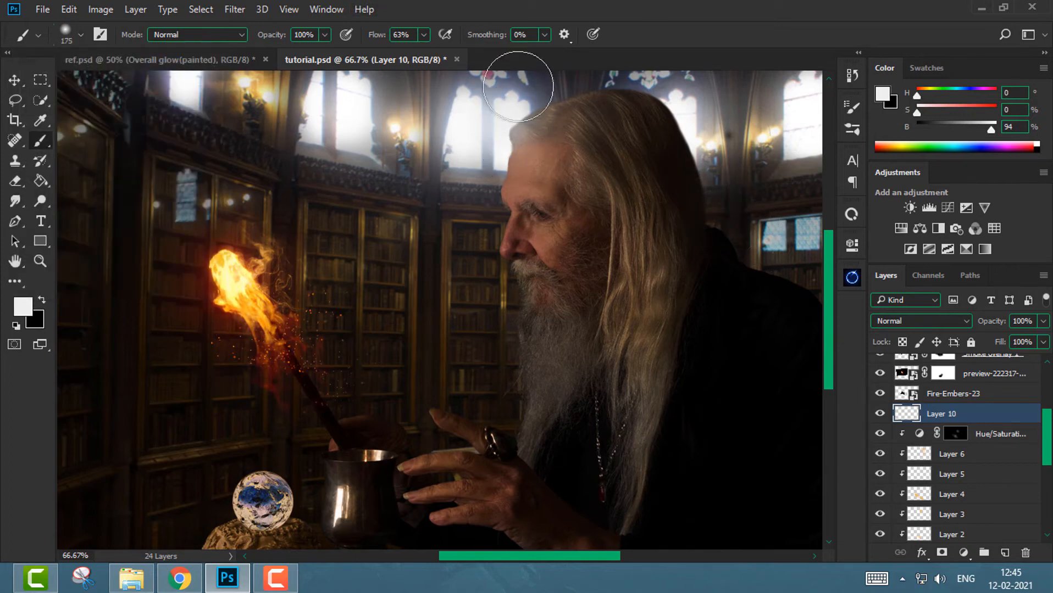
{"action": "left_click_drag", "start_coordinate": [564, 87], "coordinate": [583, 97]}
{"action": "key", "text": "ctrl+minus"}
{"action": "key", "text": "ctrl+minus"}
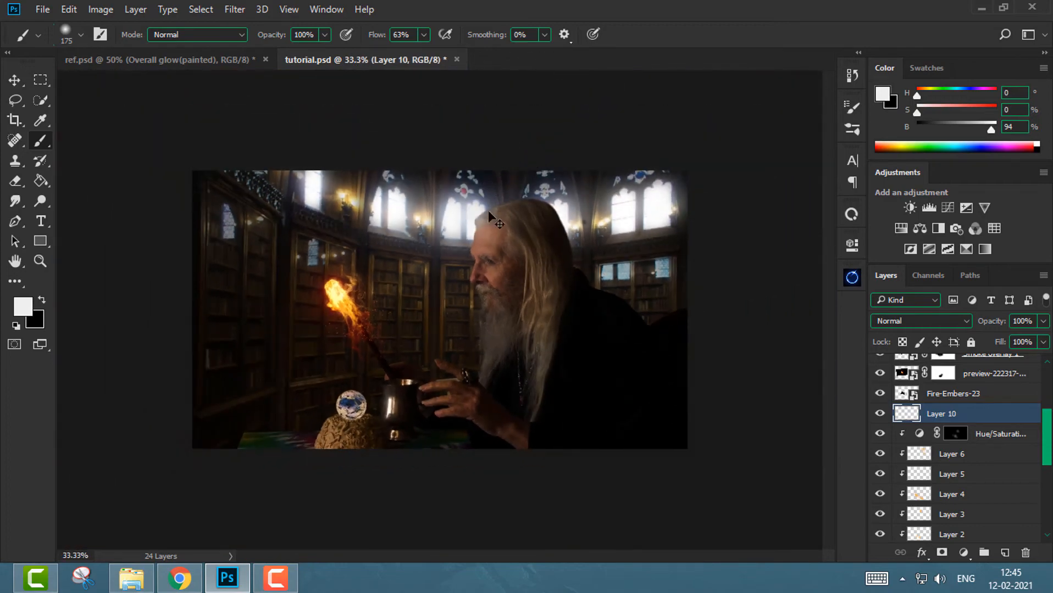
Add a layer in Screen mode and paint an orange glow, sampled from the flame, around the wand's fire
{"action": "key", "text": "ctrl+plus"}
{"action": "left_click", "coordinate": [1005, 552]}
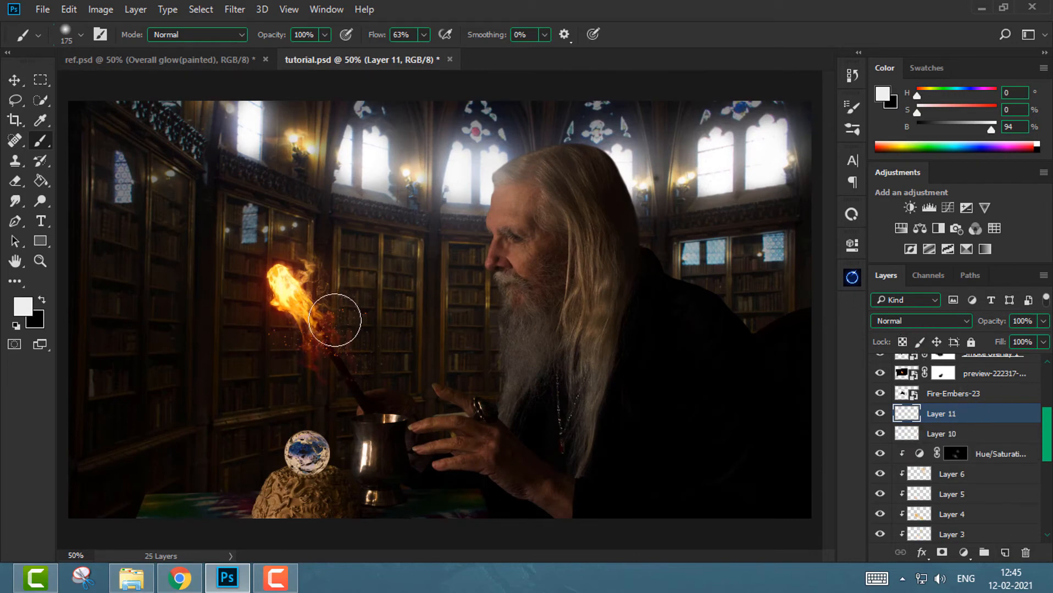
{"action": "left_click", "coordinate": [284, 265], "text": "alt"}
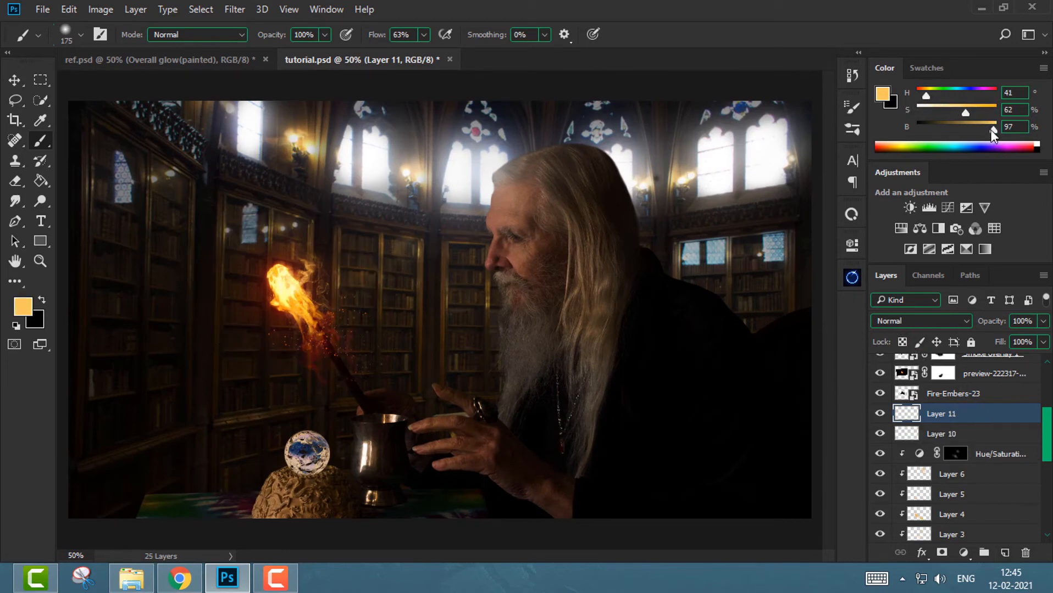
{"action": "left_click", "coordinate": [934, 321]}
{"action": "left_click", "coordinate": [923, 111]}
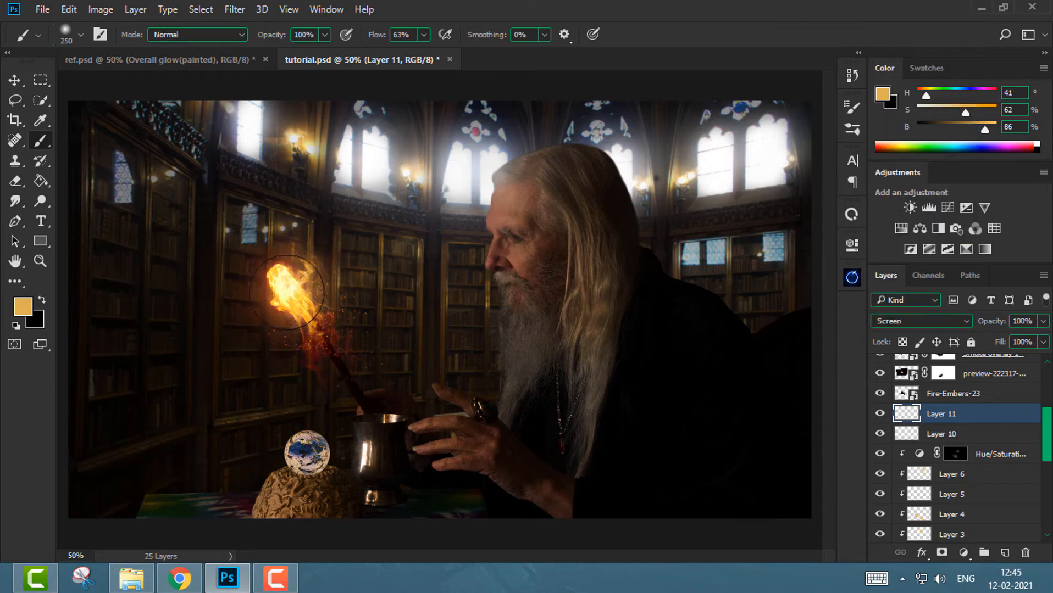
Sample a light color from the crystal ball and paint a soft 200 px glow around it on a new layer
{"action": "left_click", "coordinate": [341, 447], "text": "alt"}
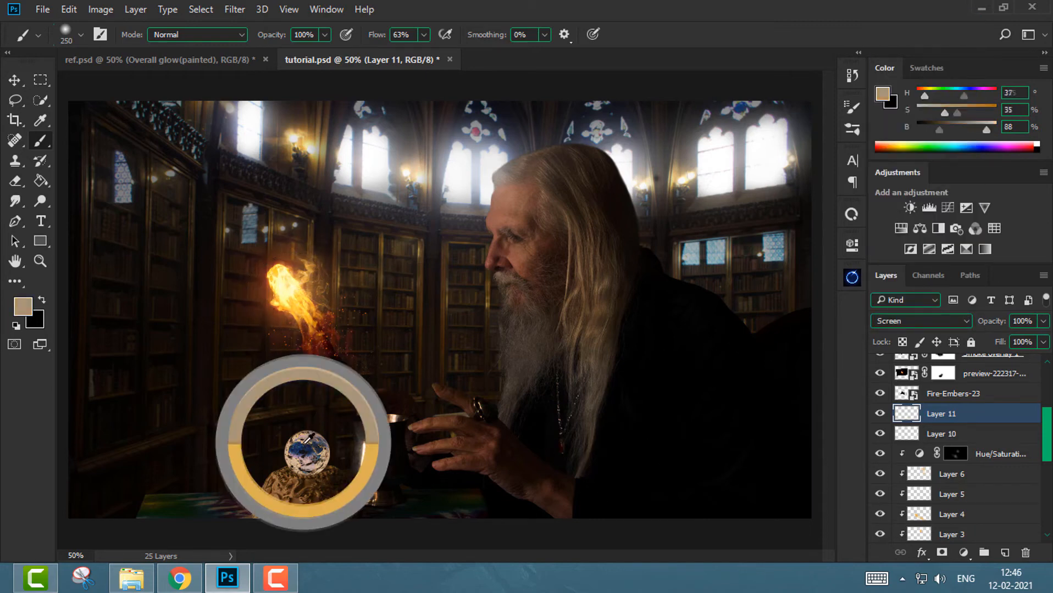
{"action": "key", "text": "ctrl+shift+alt+n"}
{"action": "key", "text": "bracketleft"}
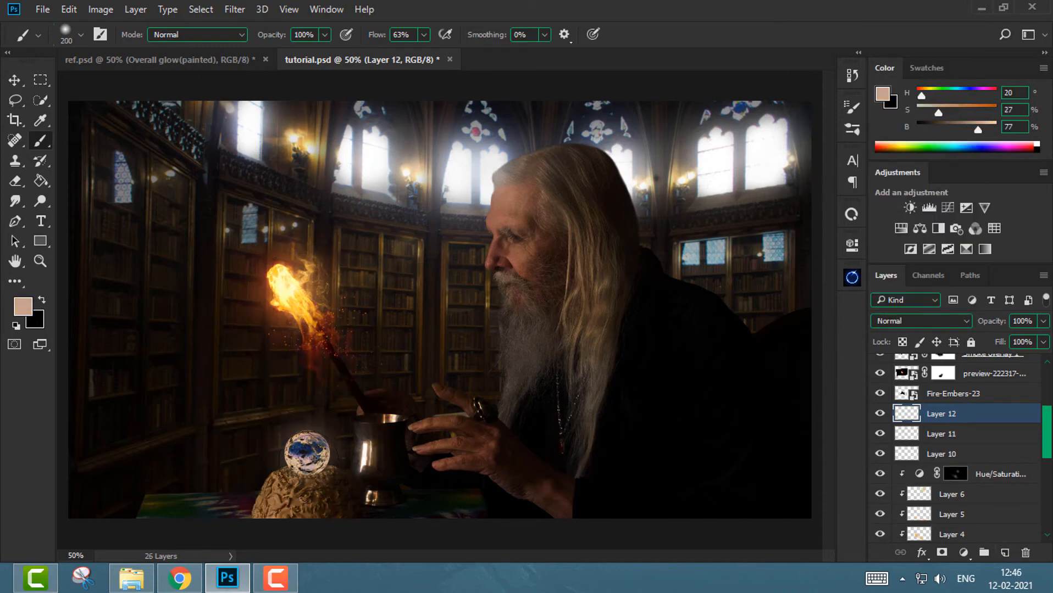
Add a glow layer above the Earth, set it to Screen at 59% opacity, and show the Oniric layer
{"action": "left_click_drag", "start_coordinate": [1049, 423], "coordinate": [1048, 384]}
{"action": "left_click", "coordinate": [984, 424]}
{"action": "key", "text": "ctrl+shift+alt+n"}
{"action": "left_click", "coordinate": [953, 322]}
{"action": "left_click", "coordinate": [912, 109]}
{"action": "left_click_drag", "start_coordinate": [1042, 321], "coordinate": [1015, 341]}
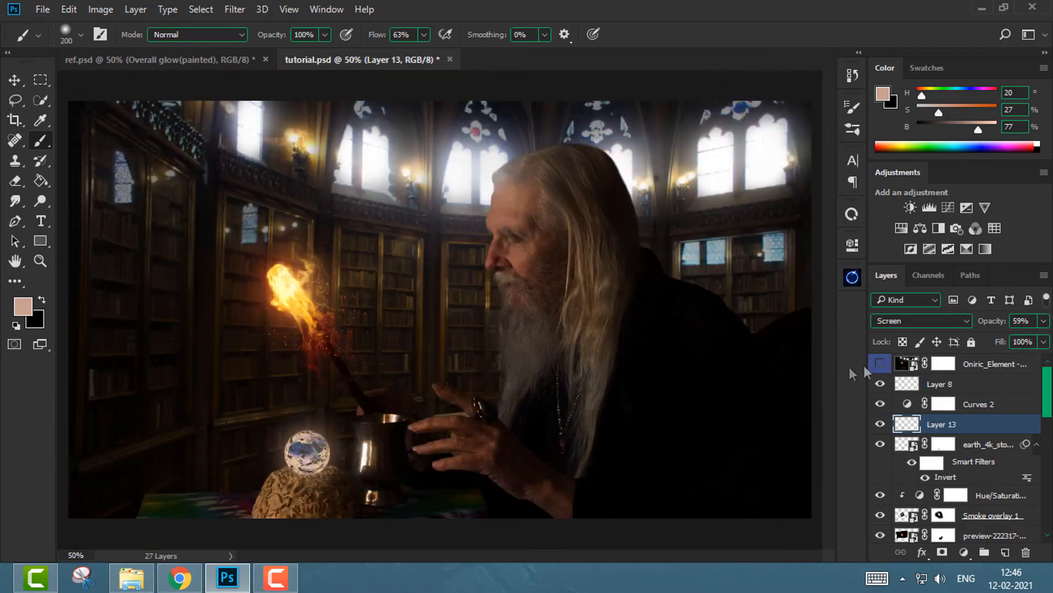
{"action": "left_click", "coordinate": [879, 364]}
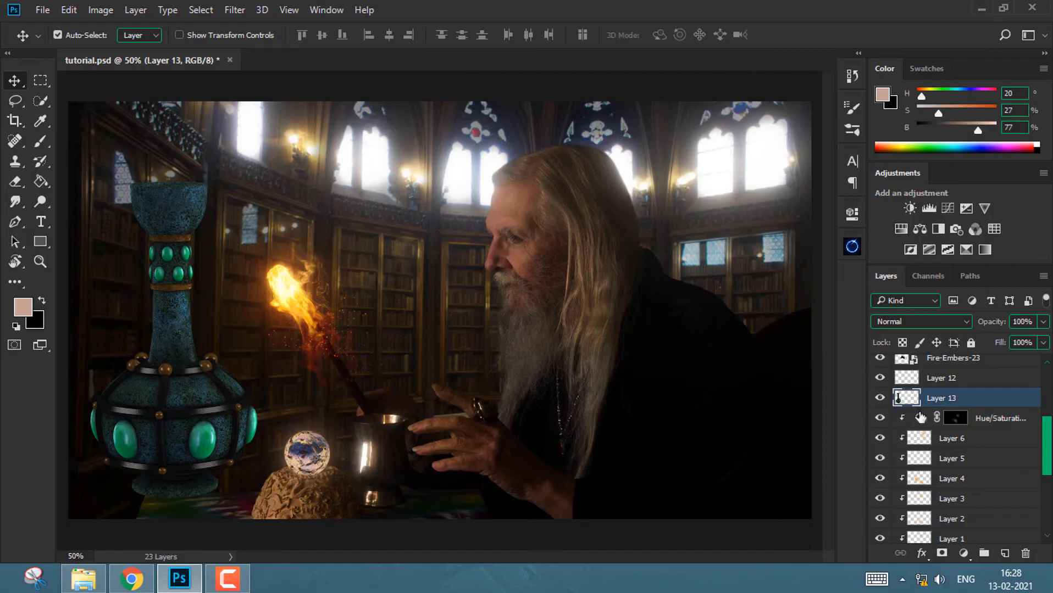
Scale down the ornate bottle and move it into the lower-left corner of the composition
{"action": "key", "text": "ctrl+t"}
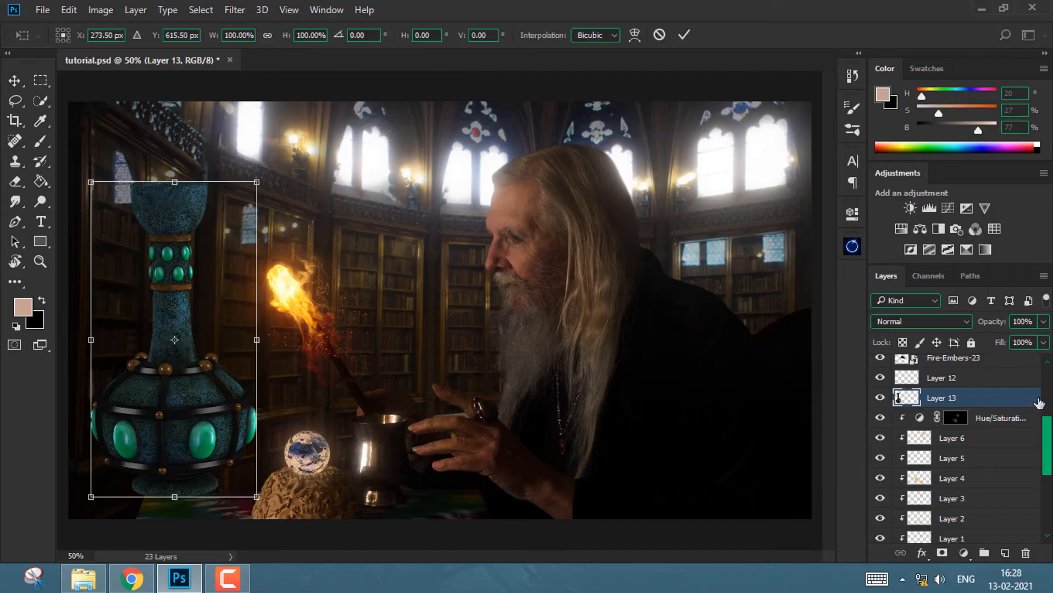
{"action": "left_click_drag", "start_coordinate": [259, 176], "coordinate": [231, 234]}
{"action": "left_click_drag", "start_coordinate": [180, 387], "coordinate": [90, 511]}
{"action": "key", "text": "Return"}
Apply a Field Blur to the ornate bottle so it sits out of focus in the foreground
{"action": "left_click", "coordinate": [236, 10]}
{"action": "mouse_move", "coordinate": [286, 209]}
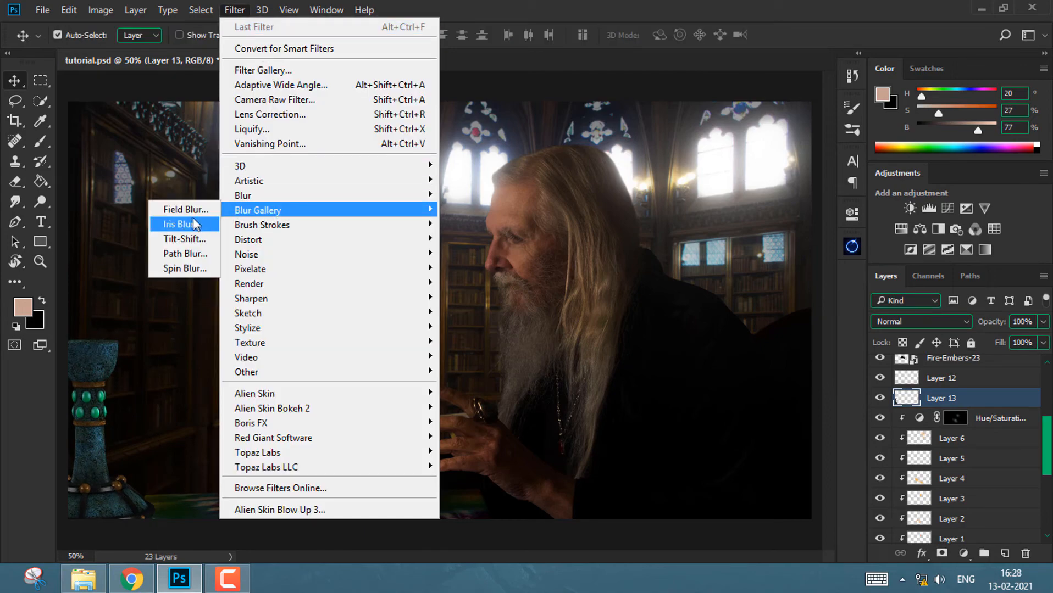
{"action": "left_click", "coordinate": [190, 208]}
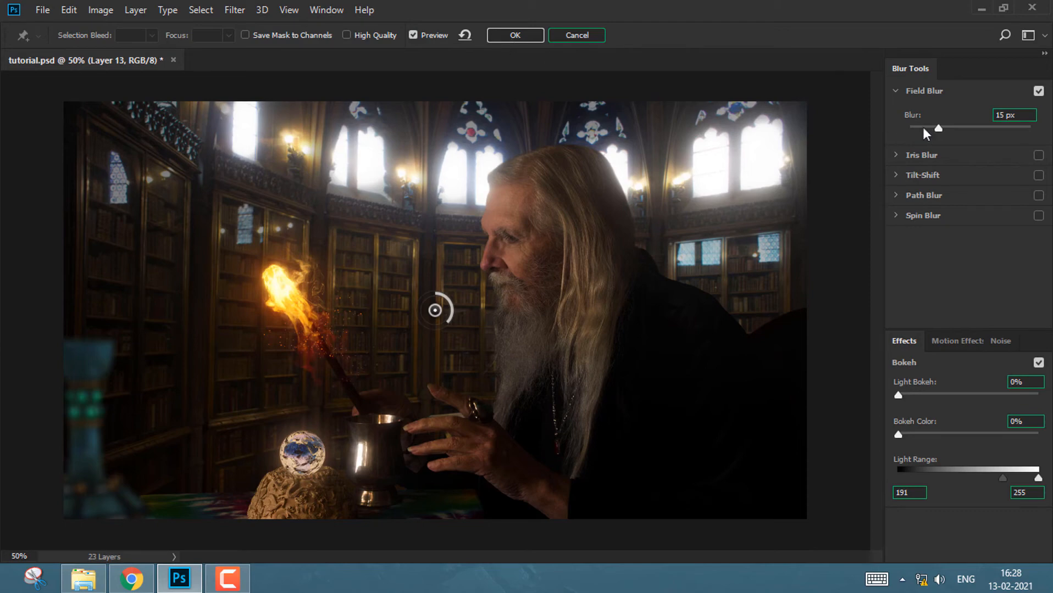
{"action": "left_click_drag", "start_coordinate": [923, 130], "coordinate": [929, 128]}
{"action": "key", "text": "Return"}
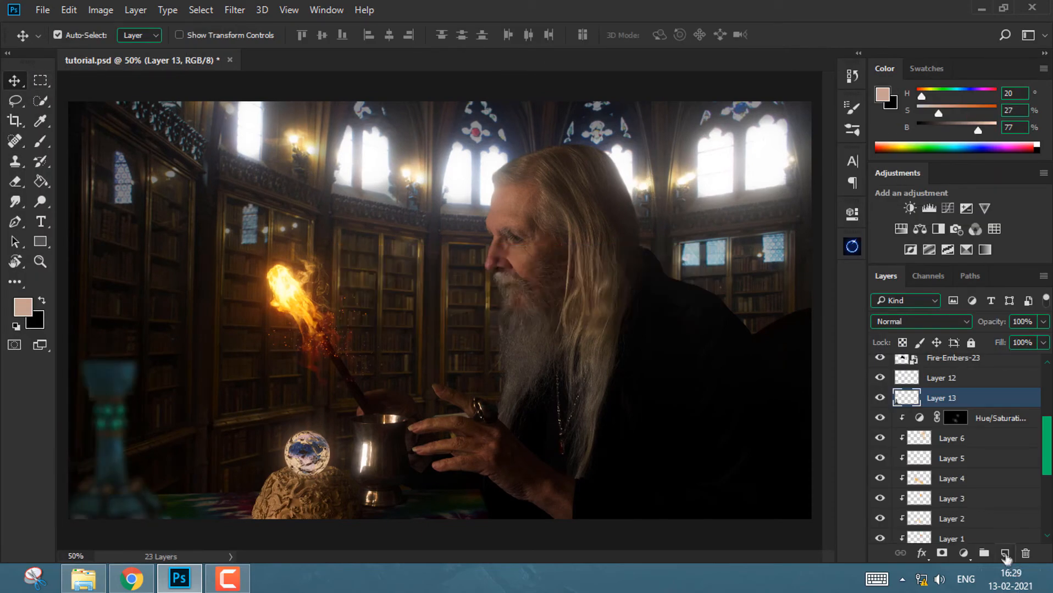
Add a new layer above the bottle, clipped to it, for brush shading
{"action": "left_click", "coordinate": [1004, 553]}
{"action": "right_click", "coordinate": [949, 407]}
{"action": "left_click", "coordinate": [705, 358]}
{"action": "key", "text": "b"}
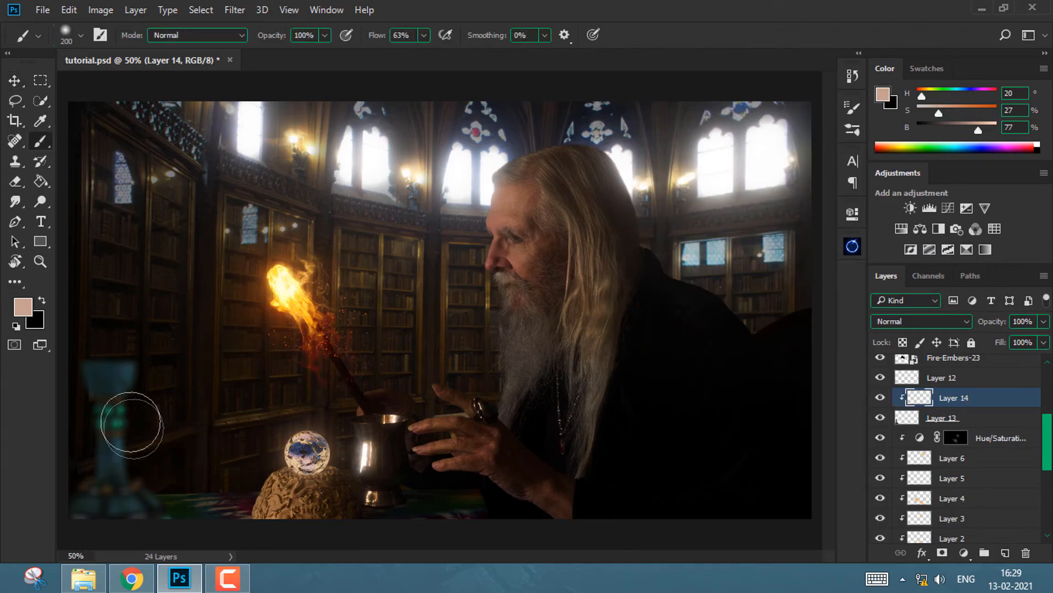
Paint black shading over the bottle's base with a 400 px brush and lower the shading layer's opacity to 60%
{"action": "left_click", "coordinate": [42, 300]}
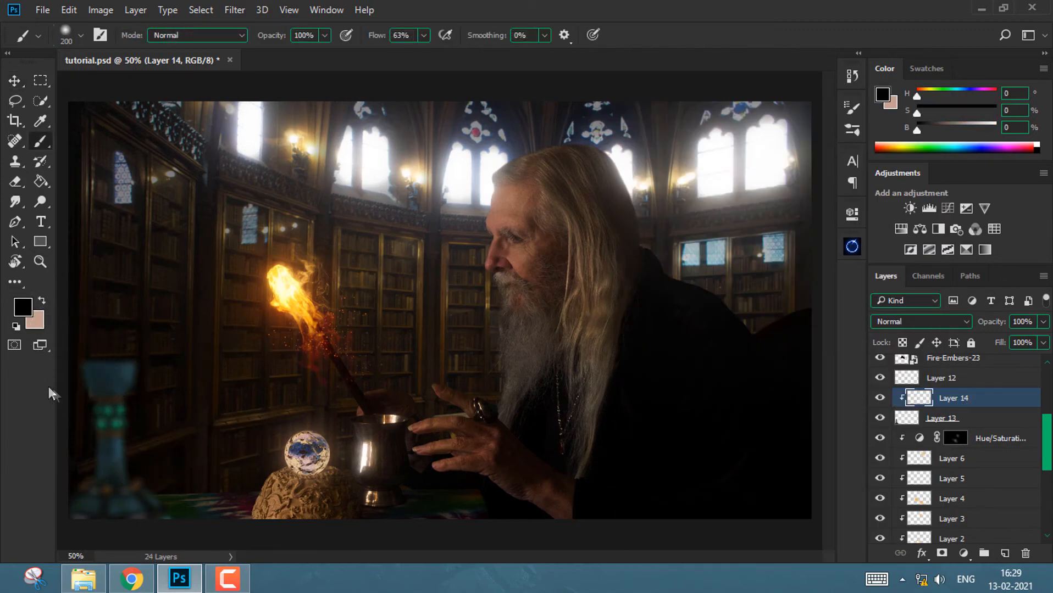
{"action": "key", "text": "bracketright"}
{"action": "key", "text": "bracketright"}
{"action": "key", "text": "bracketright"}
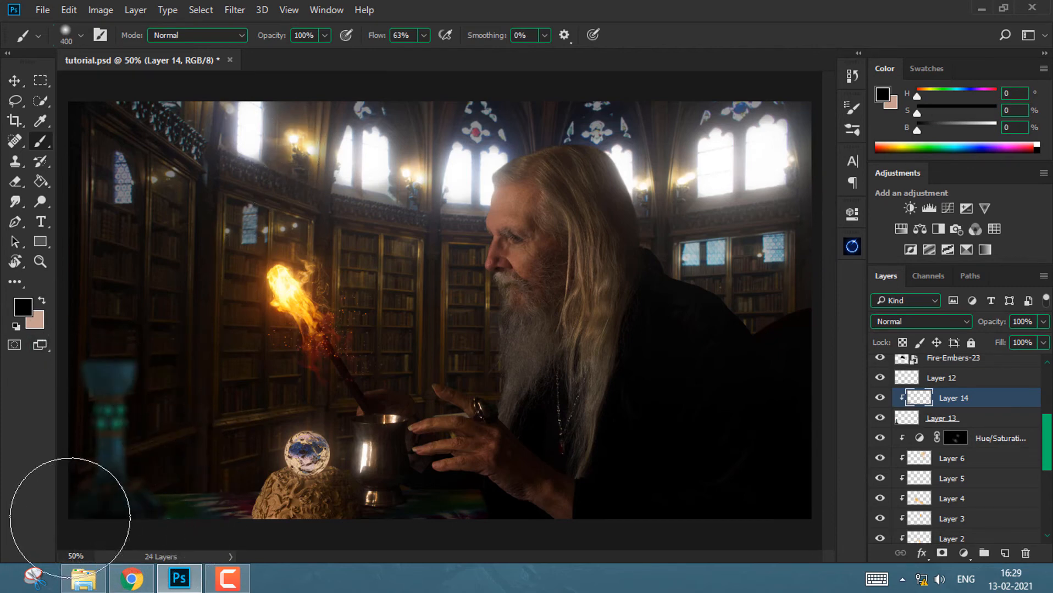
{"action": "left_click", "coordinate": [1042, 323]}
{"action": "left_click", "coordinate": [1014, 341]}
{"action": "key", "text": "bracketleft"}
{"action": "key", "text": "bracketleft"}
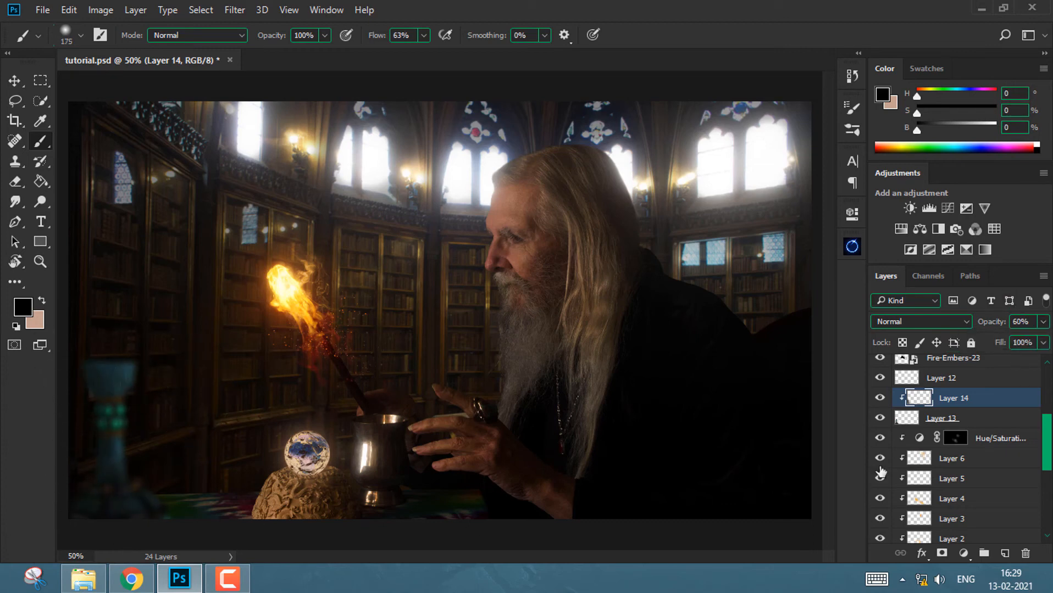
Add another layer above the bottle shading and choose a bright orange (H 24, S 92, B 100) as the paint color
{"action": "left_click", "coordinate": [1004, 553]}
{"action": "left_click", "coordinate": [882, 96]}
{"action": "left_click", "coordinate": [784, 255]}
{"action": "left_click", "coordinate": [750, 65]}
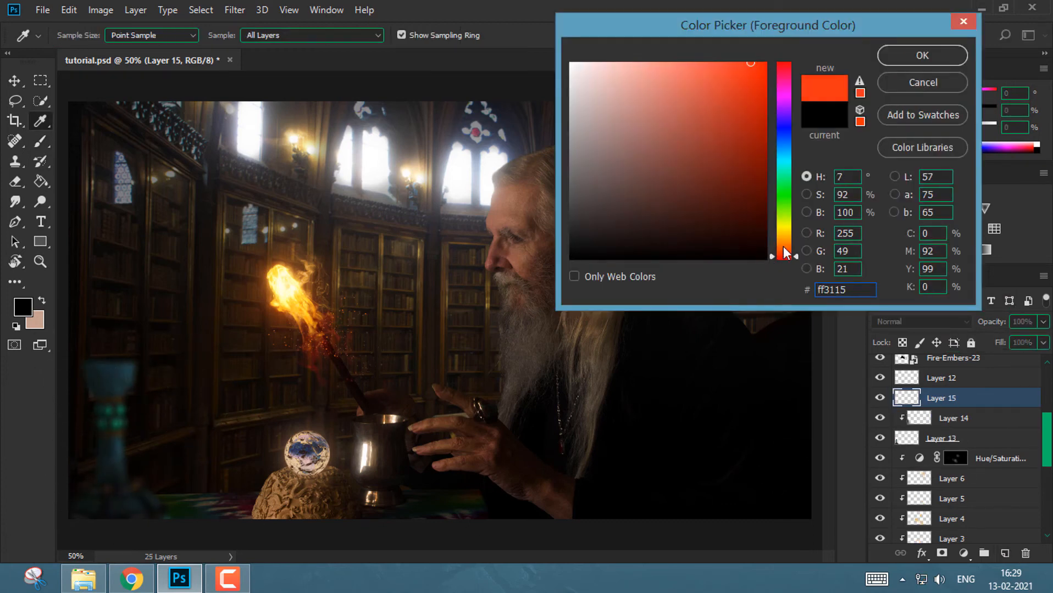
{"action": "left_click_drag", "start_coordinate": [785, 253], "coordinate": [784, 243]}
{"action": "left_click", "coordinate": [921, 55]}
Clip the new layer to the bottle and paint a faint orange light on its base with a 250 px brush, reducing the layer's opacity
{"action": "right_click", "coordinate": [1015, 406]}
{"action": "left_click", "coordinate": [776, 358]}
{"action": "key", "text": "bracketright"}
{"action": "key", "text": "bracketright"}
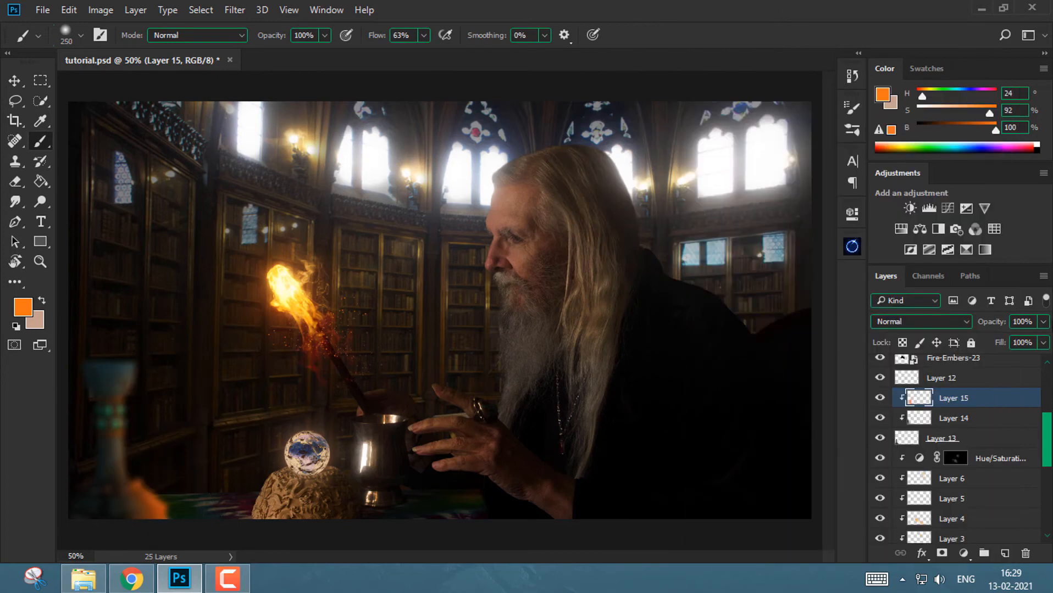
{"action": "left_click", "coordinate": [1042, 322]}
{"action": "left_click", "coordinate": [977, 339]}
Add a Color Balance adjustment clipped to the bottle with the midtones' Cyan–Red at +5
{"action": "left_click", "coordinate": [919, 230]}
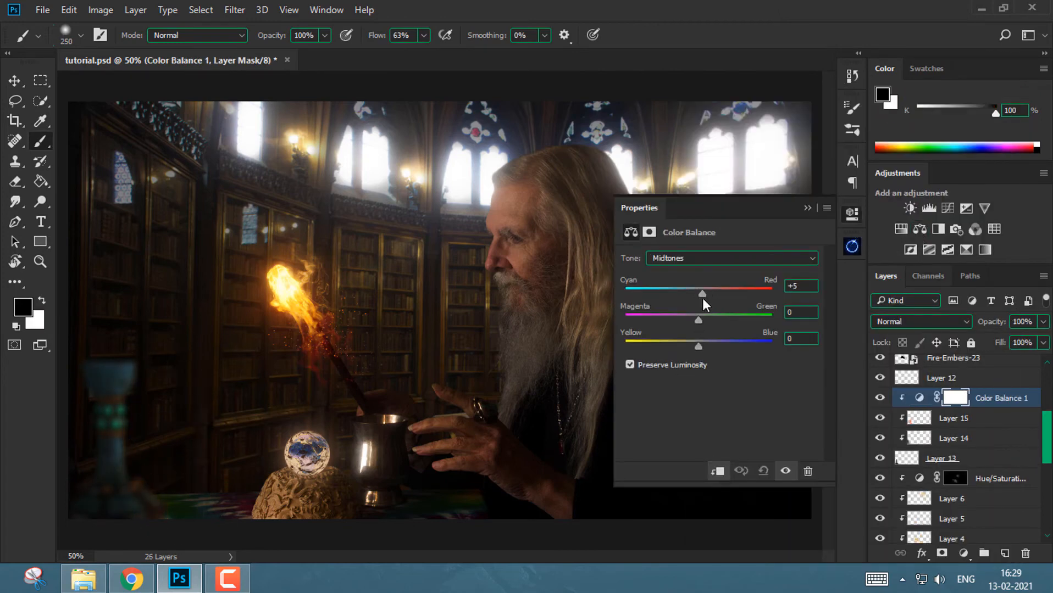
{"action": "left_click", "coordinate": [1043, 322]}
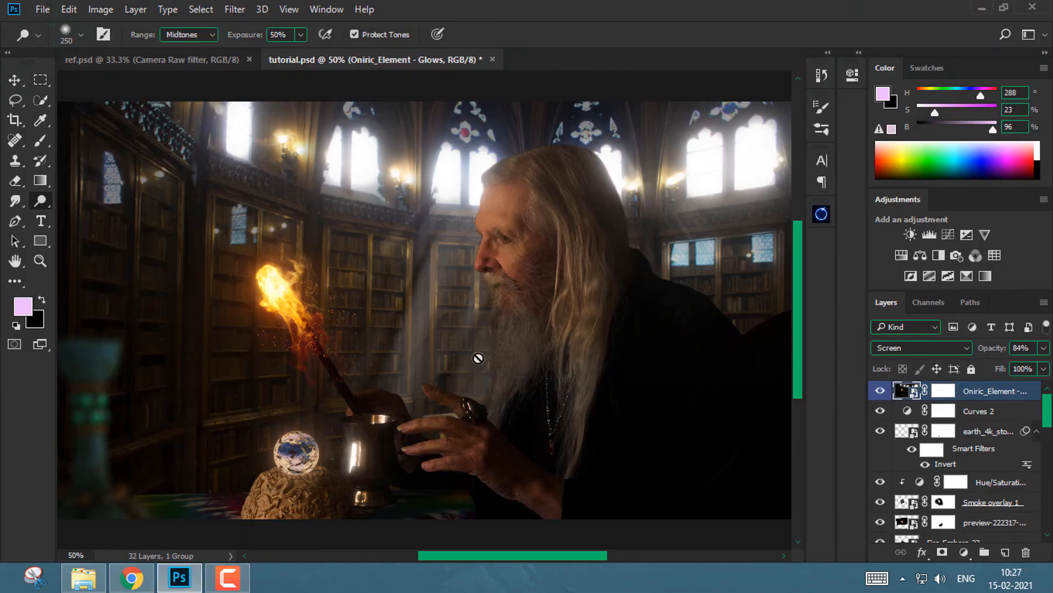
Stamp all visible layers into a new top layer and convert it to a smart object
{"action": "key", "text": "ctrl+shift+alt+e"}
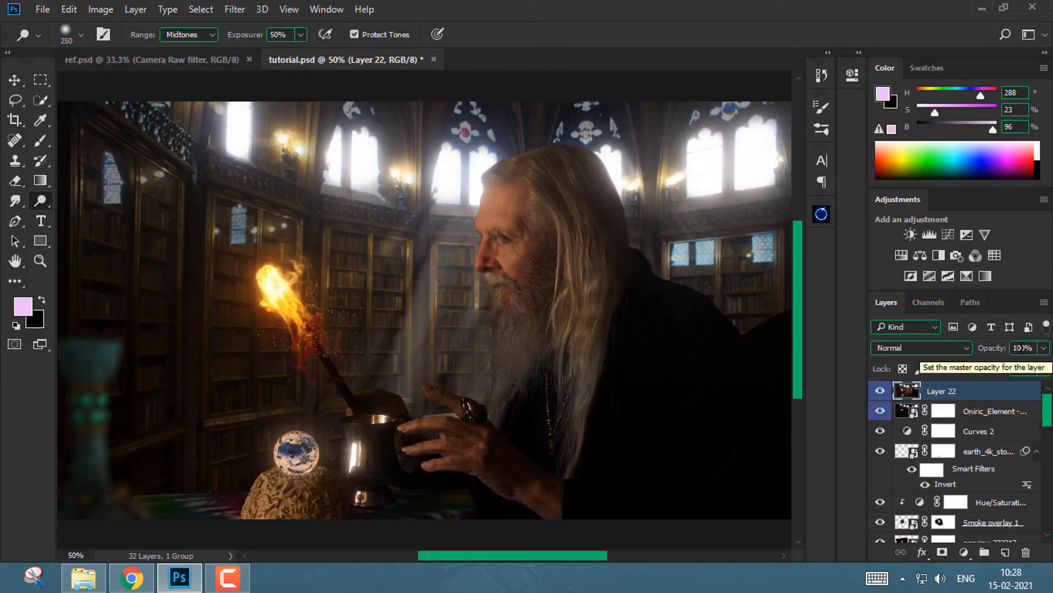
{"action": "right_click", "coordinate": [987, 392]}
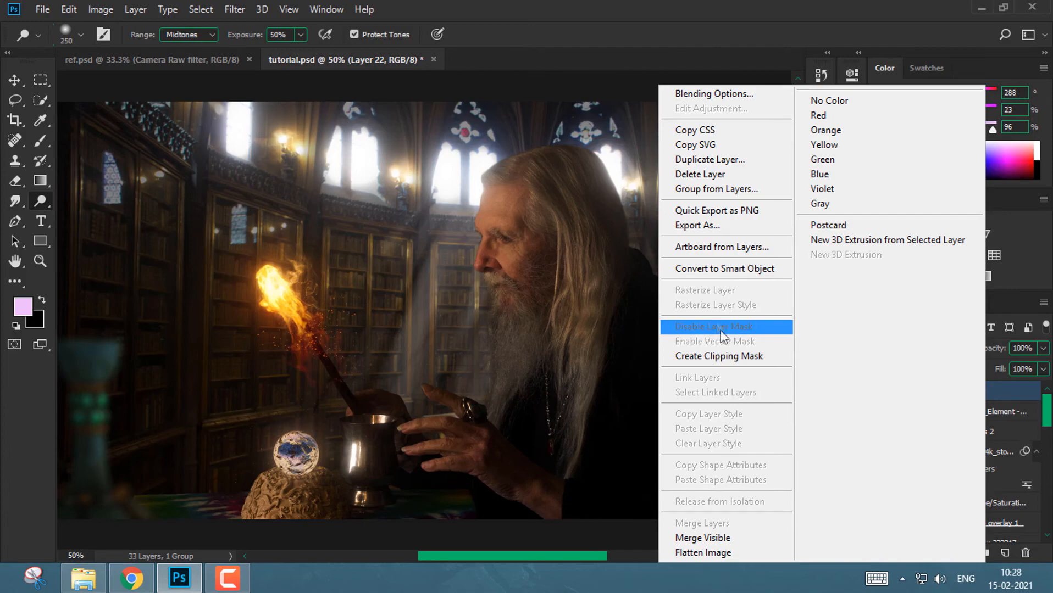
{"action": "left_click", "coordinate": [713, 270]}
Start a Camera Raw filter on the stamped layer with Temperature -9, Tint -13, Exposure -0.05 and Contrast +13
{"action": "left_click", "coordinate": [236, 10]}
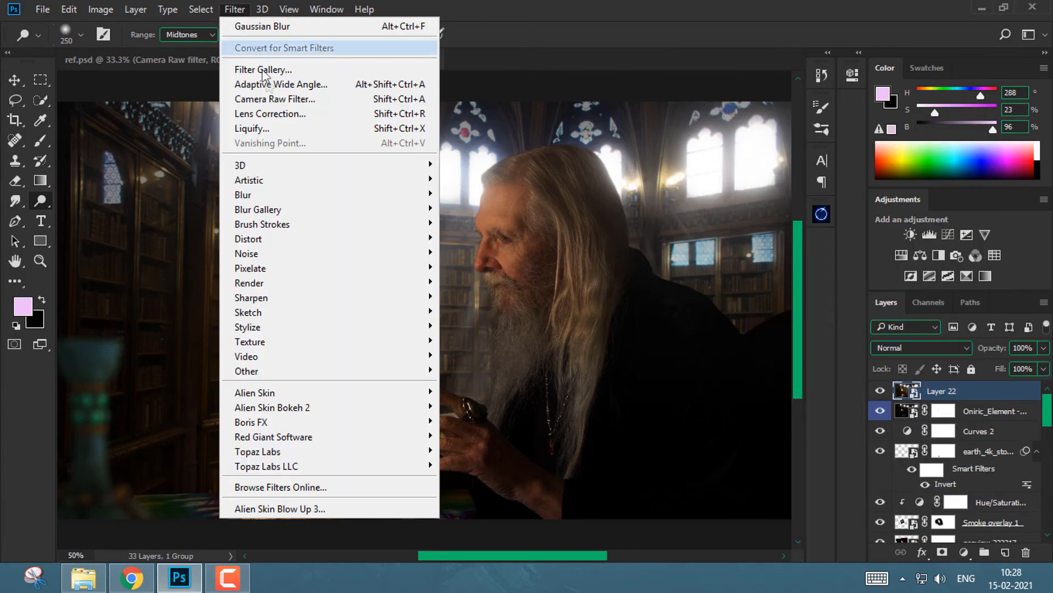
{"action": "left_click", "coordinate": [278, 99]}
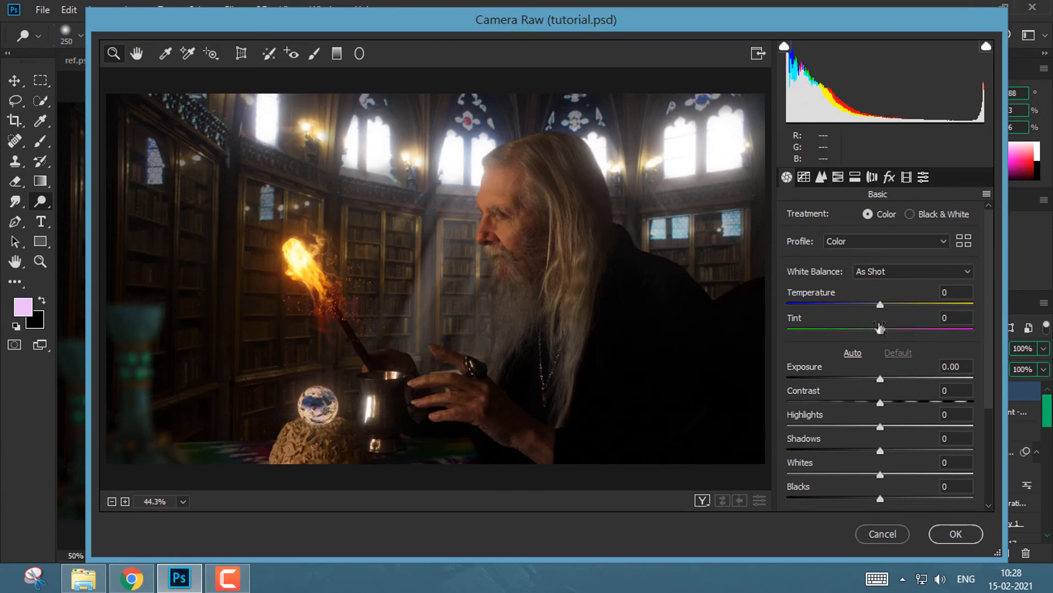
{"action": "left_click_drag", "start_coordinate": [879, 328], "coordinate": [871, 305]}
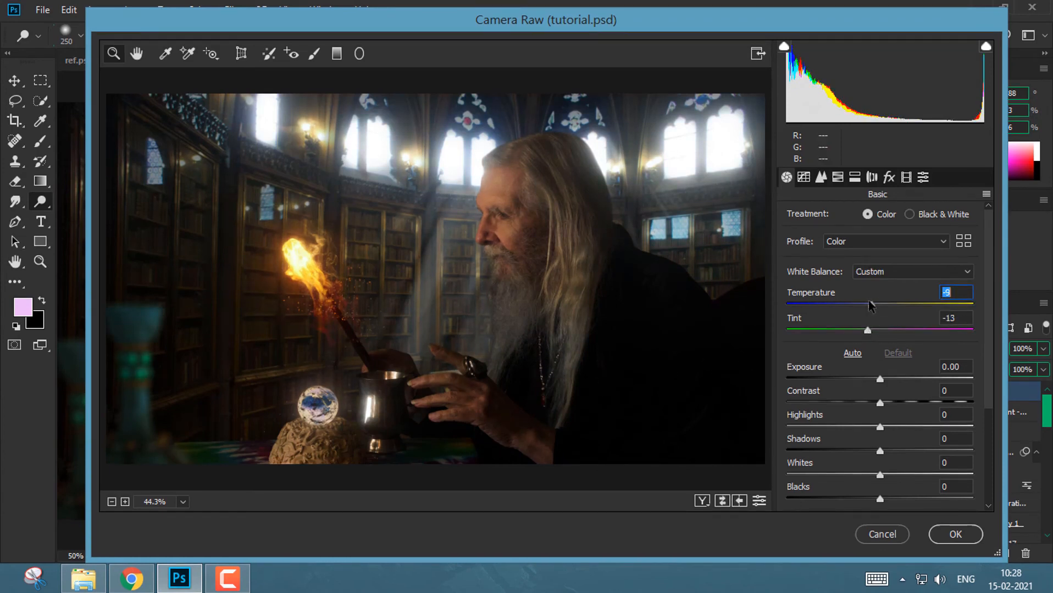
{"action": "left_click_drag", "start_coordinate": [879, 379], "coordinate": [892, 405]}
Set Highlights to +23, Shadows to -18, Clarity to +7, and both Vibrance and Saturation to +6
{"action": "left_click_drag", "start_coordinate": [988, 396], "coordinate": [988, 492]}
{"action": "left_click_drag", "start_coordinate": [880, 307], "coordinate": [901, 283]}
{"action": "mouse_move", "coordinate": [879, 415]}
{"action": "left_mouse_down"}
{"action": "mouse_move", "coordinate": [901, 416]}
{"action": "mouse_move", "coordinate": [887, 417]}
{"action": "left_mouse_up"}
{"action": "left_click_drag", "start_coordinate": [889, 481], "coordinate": [886, 502]}
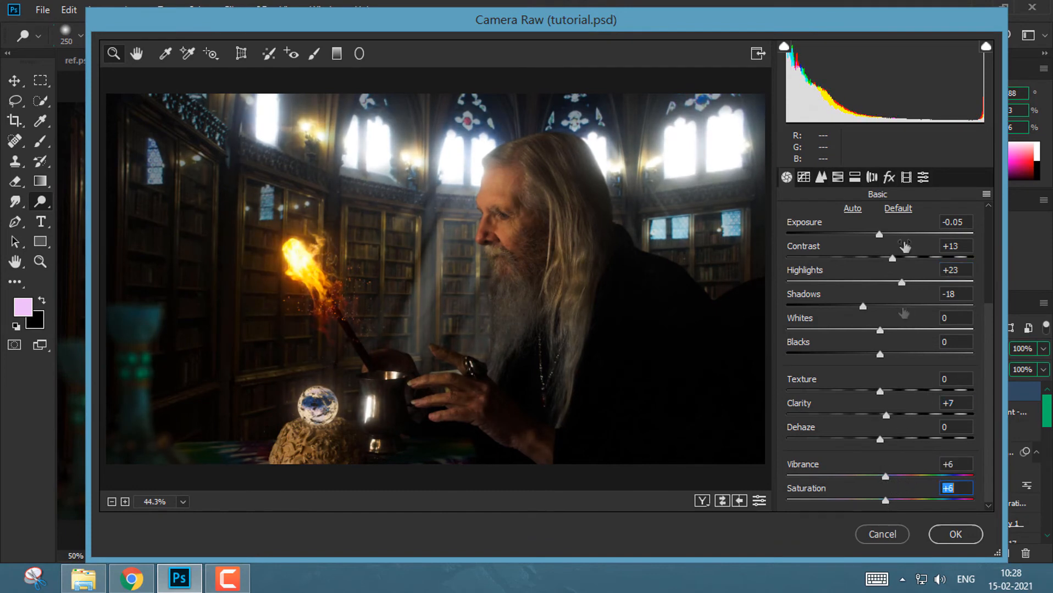
Adjust the shadow and highlight ends of the Camera Raw tone curve
{"action": "left_click", "coordinate": [804, 177]}
{"action": "left_click_drag", "start_coordinate": [828, 439], "coordinate": [832, 440]}
{"action": "left_click_drag", "start_coordinate": [932, 330], "coordinate": [926, 336]}
Split-tone the image with highlights at Hue 176, Saturation 18 and shadows at Hue 216, Saturation 16
{"action": "left_click", "coordinate": [855, 177]}
{"action": "left_click_drag", "start_coordinate": [792, 239], "coordinate": [885, 241]}
{"action": "left_click_drag", "start_coordinate": [792, 265], "coordinate": [824, 266]}
{"action": "left_click_drag", "start_coordinate": [818, 360], "coordinate": [904, 370]}
{"action": "left_click_drag", "start_coordinate": [798, 385], "coordinate": [821, 393]}
{"action": "left_click", "coordinate": [902, 360]}
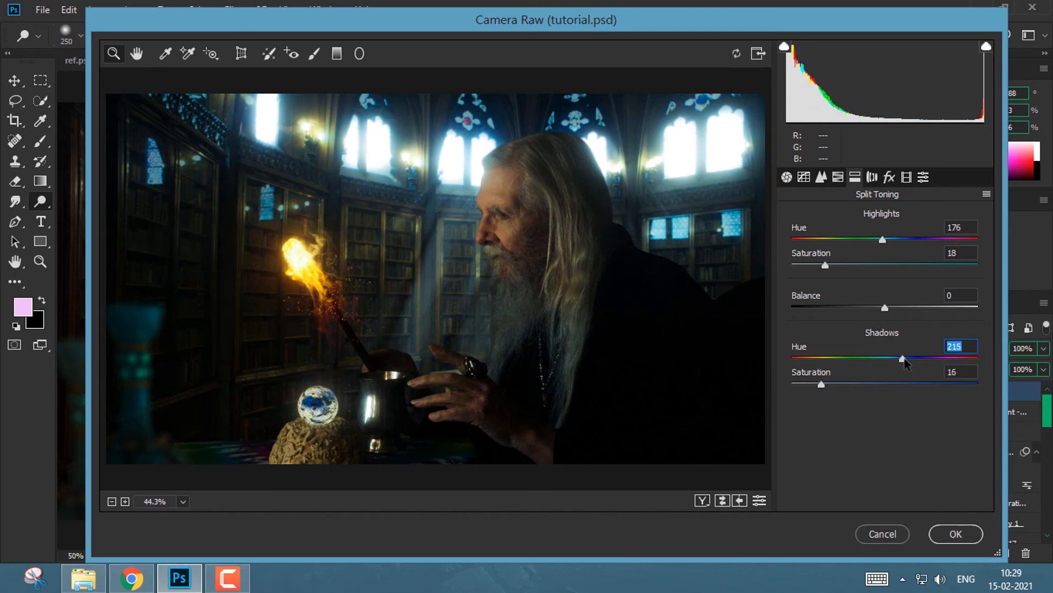
{"action": "left_click_drag", "start_coordinate": [902, 356], "coordinate": [905, 356]}
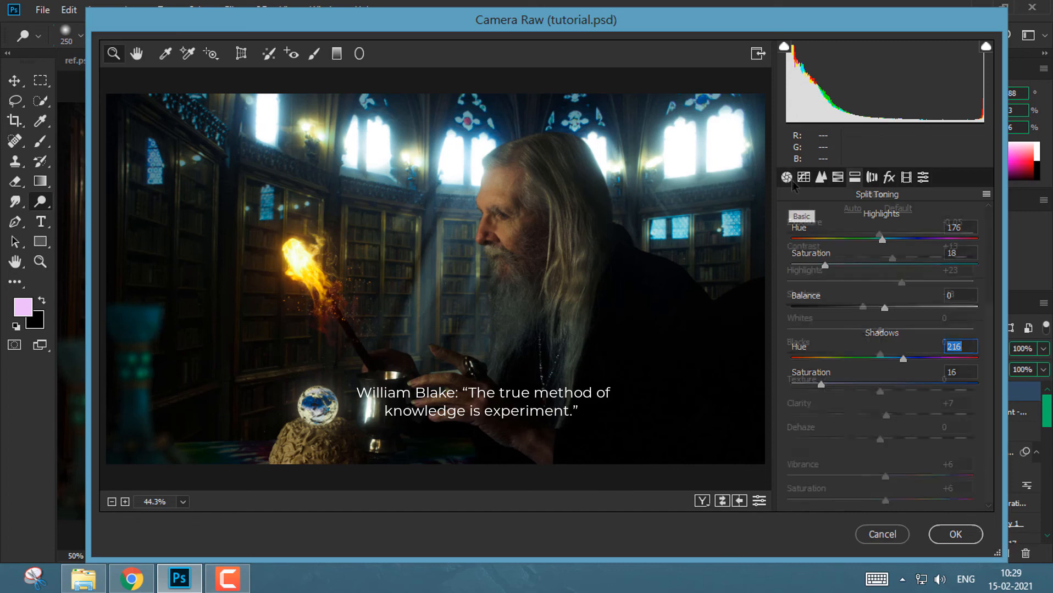
Fine-tune the Camera Raw Detail settings and apply the filter to the stamped layer
{"action": "left_click", "coordinate": [821, 177]}
{"action": "left_click", "coordinate": [865, 271]}
{"action": "left_click", "coordinate": [869, 297]}
{"action": "left_click", "coordinate": [844, 271]}
{"action": "left_click", "coordinate": [845, 298]}
{"action": "left_click_drag", "start_coordinate": [881, 385], "coordinate": [880, 388]}
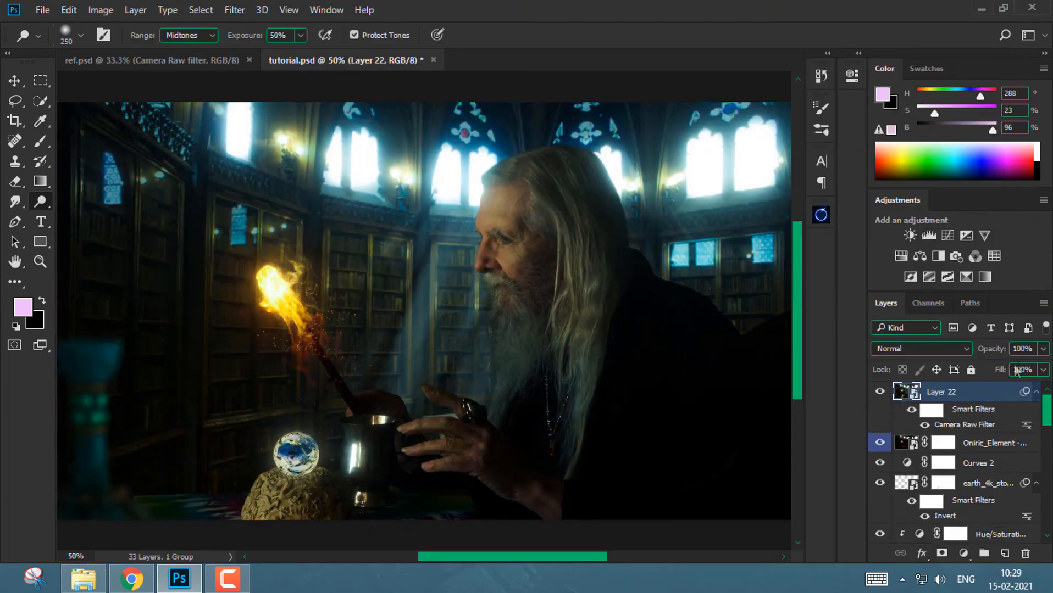
Lower the opacity of the Camera Raw-filtered layer to 66%
{"action": "left_click", "coordinate": [1042, 350]}
{"action": "left_click_drag", "start_coordinate": [1039, 363], "coordinate": [1014, 366]}
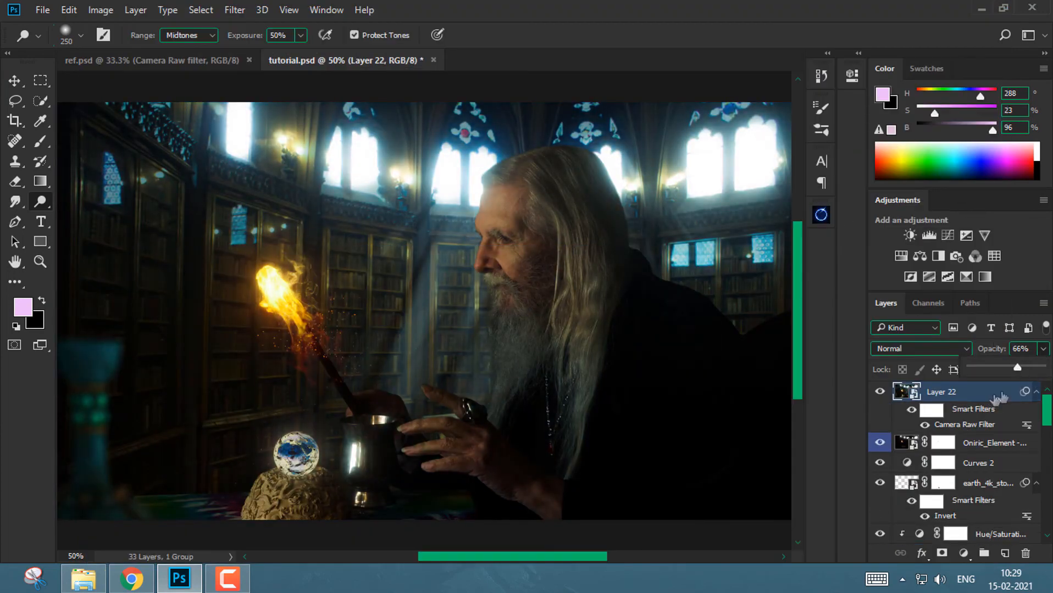